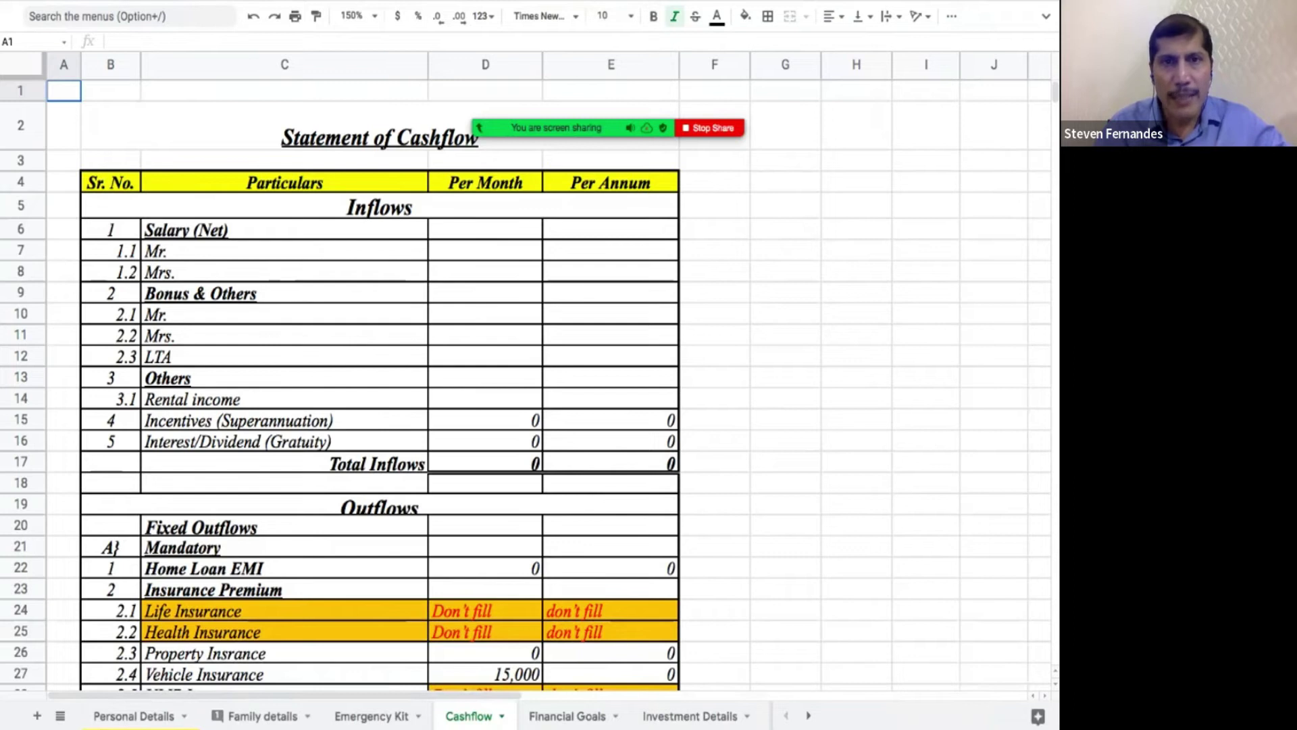
# - Review the Personal Details sheet and the Family details sheet of the financial planning workbook
pyautogui.click(485, 229)
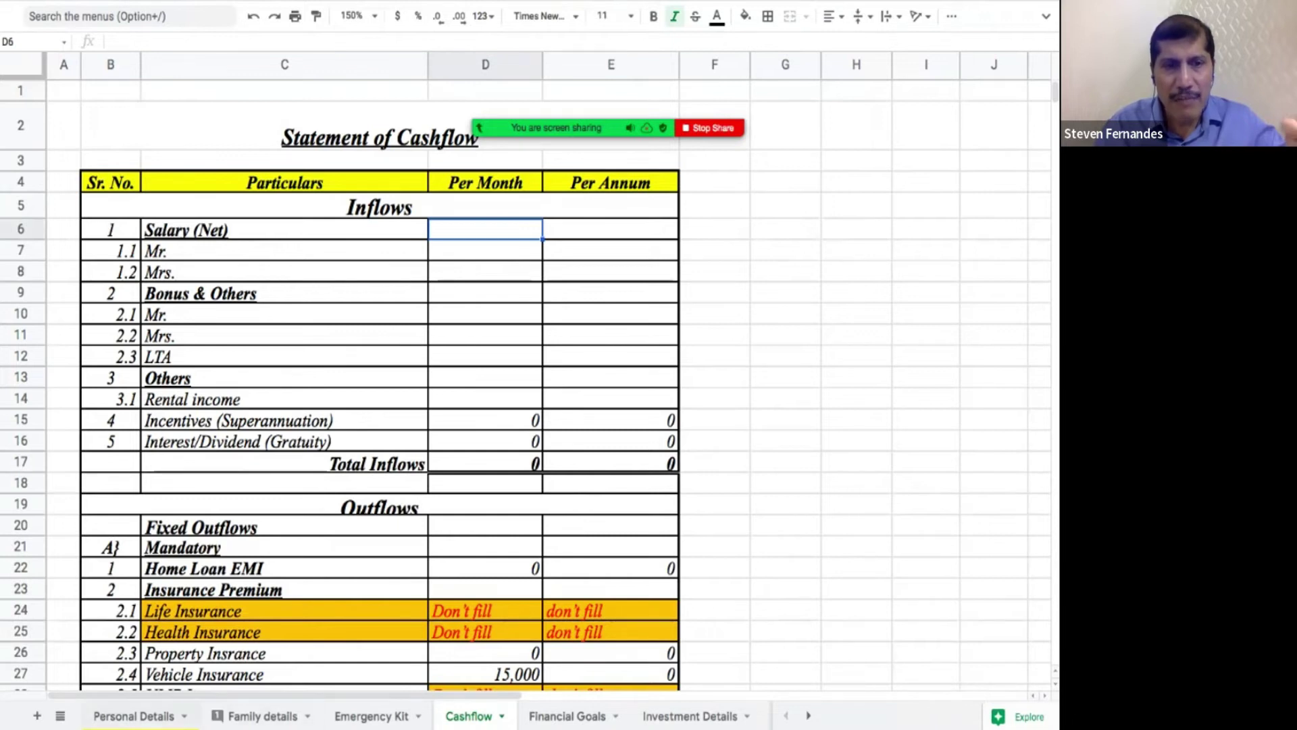
pyautogui.click(133, 716)
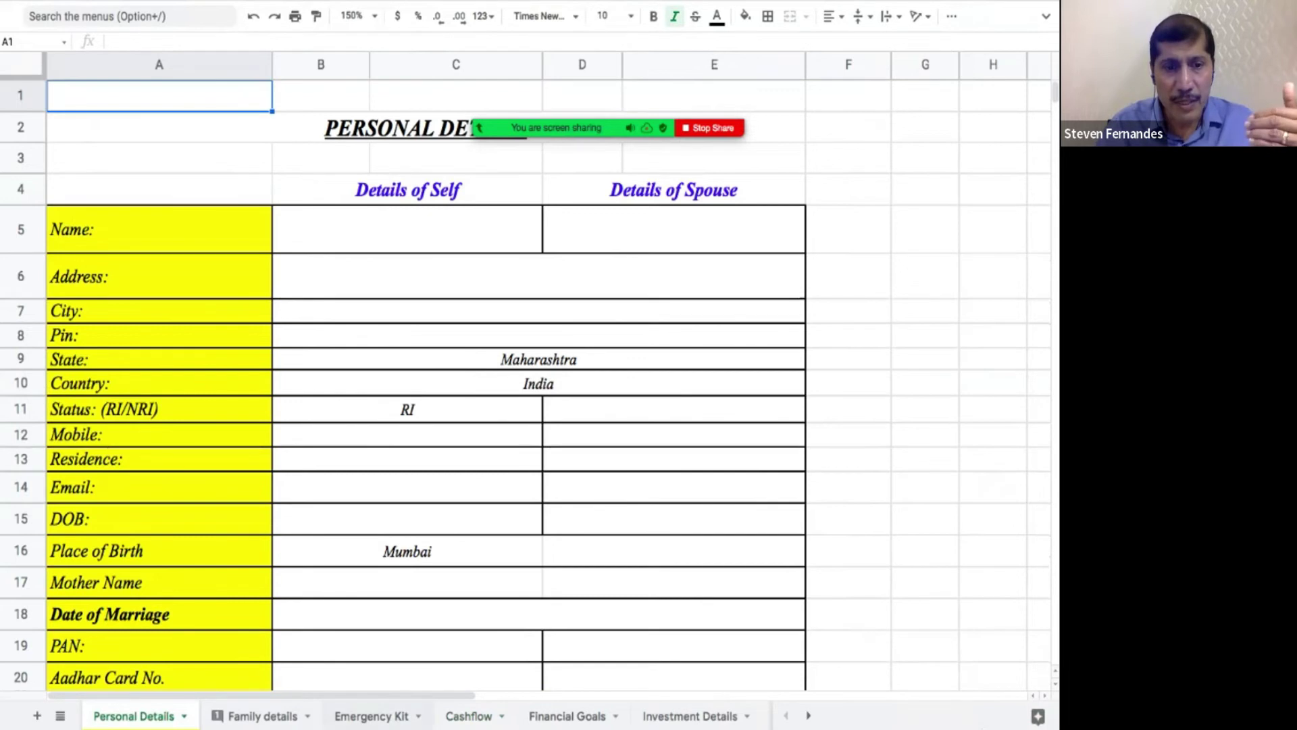
pyautogui.click(263, 716)
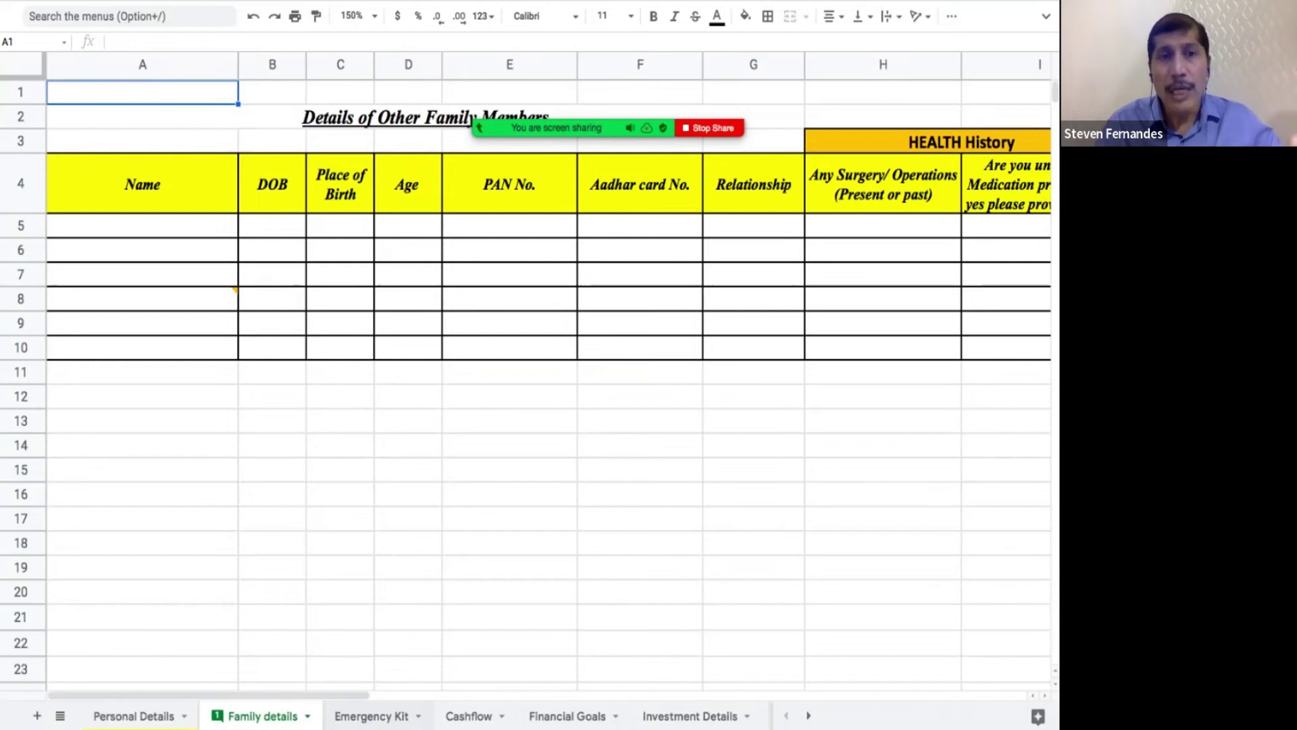
# - Examine the emergency contact roles on the Emergency Kit sheet, from Financial Planner to Insurance Agent -Life
pyautogui.click(371, 715)
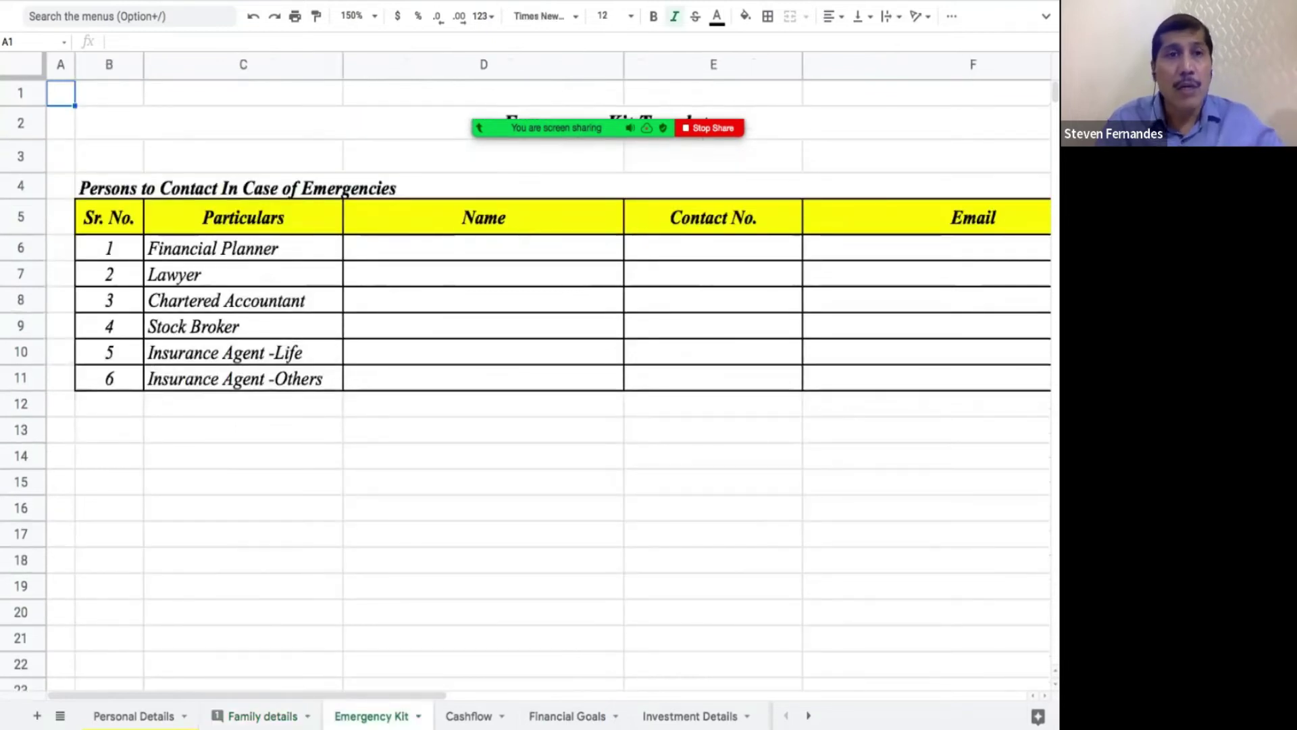
pyautogui.click(242, 248)
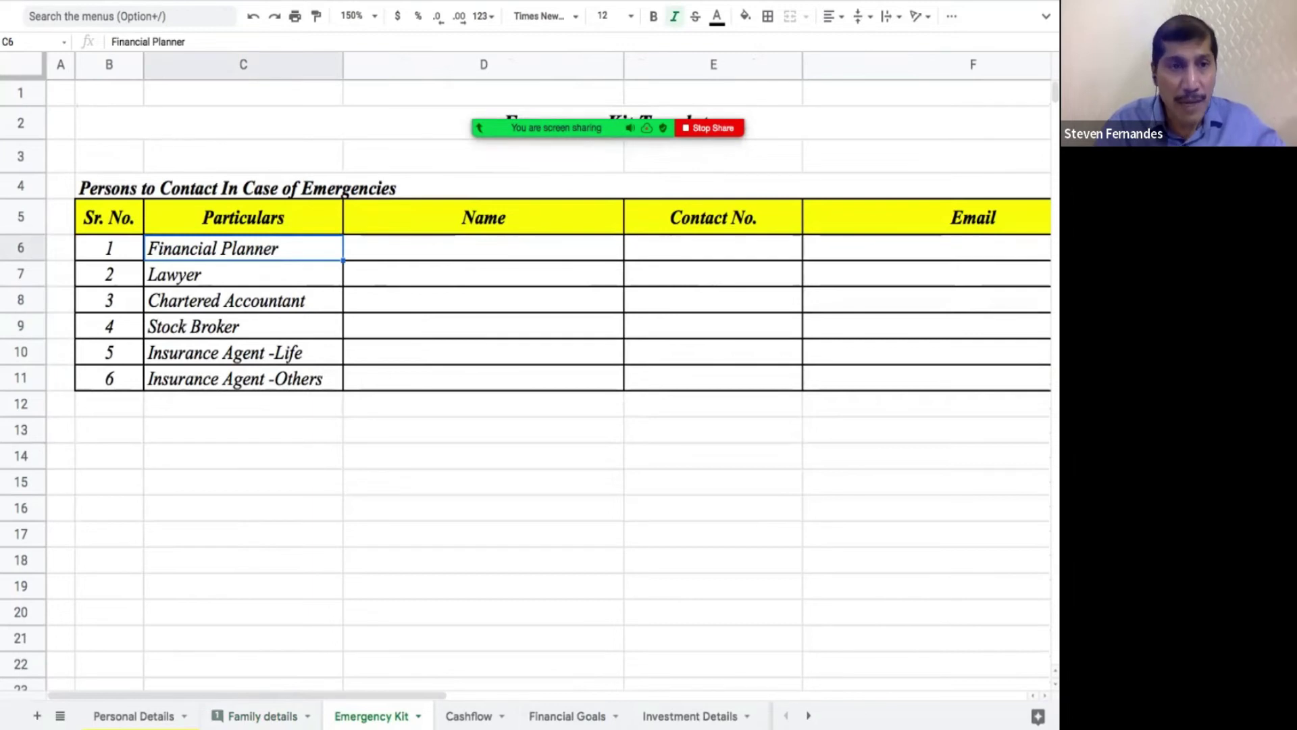
pyautogui.click(242, 274)
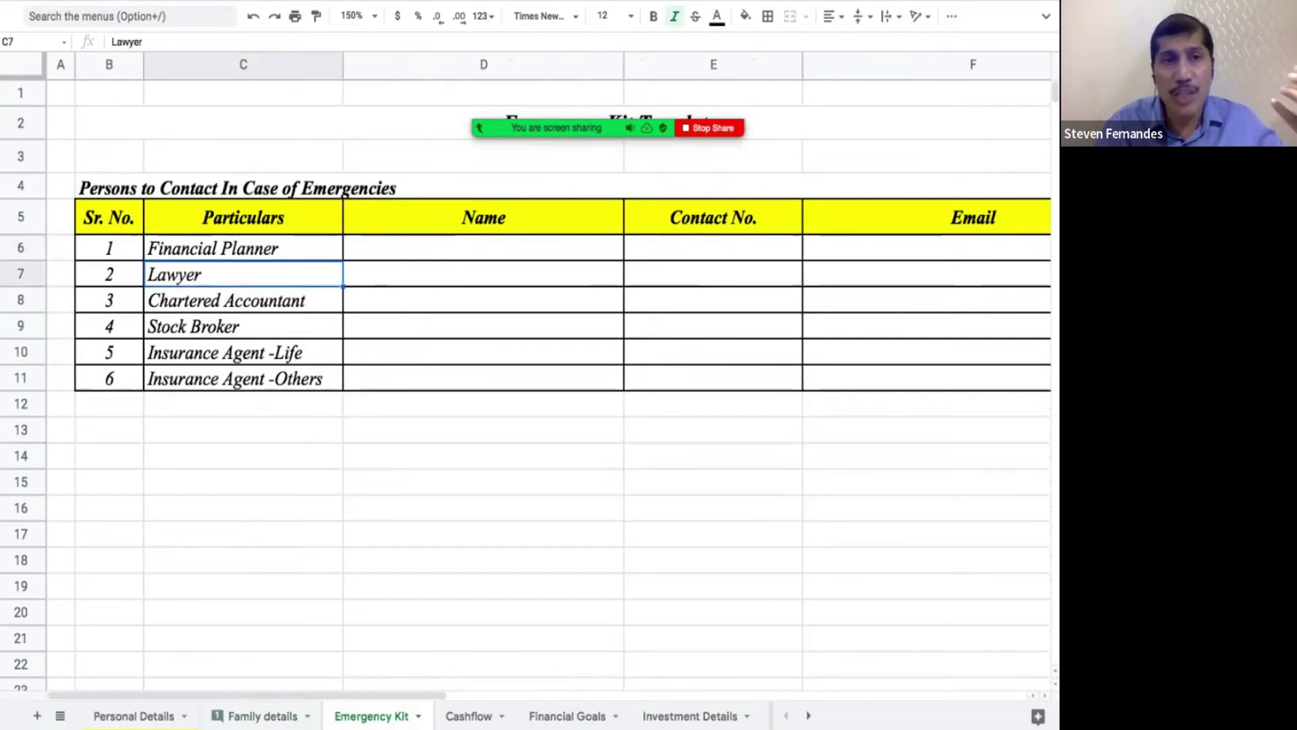
pyautogui.click(242, 300)
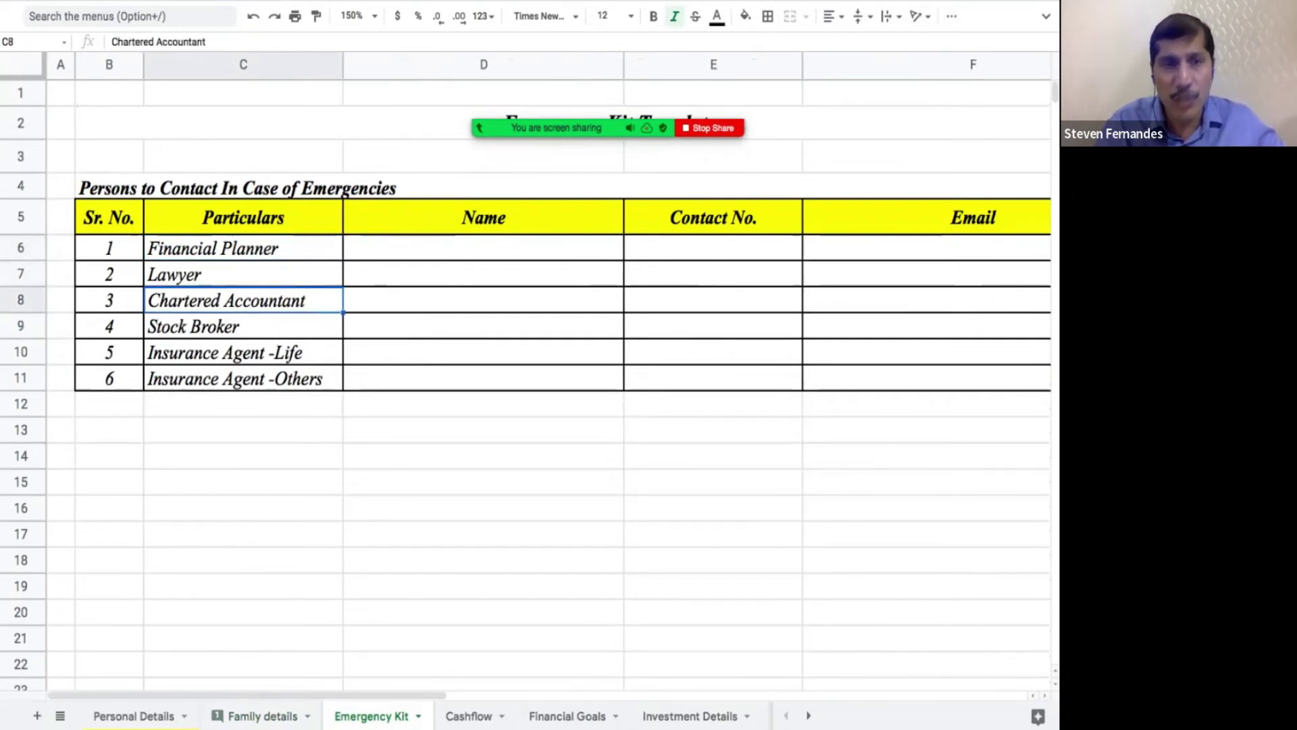
pyautogui.click(242, 352)
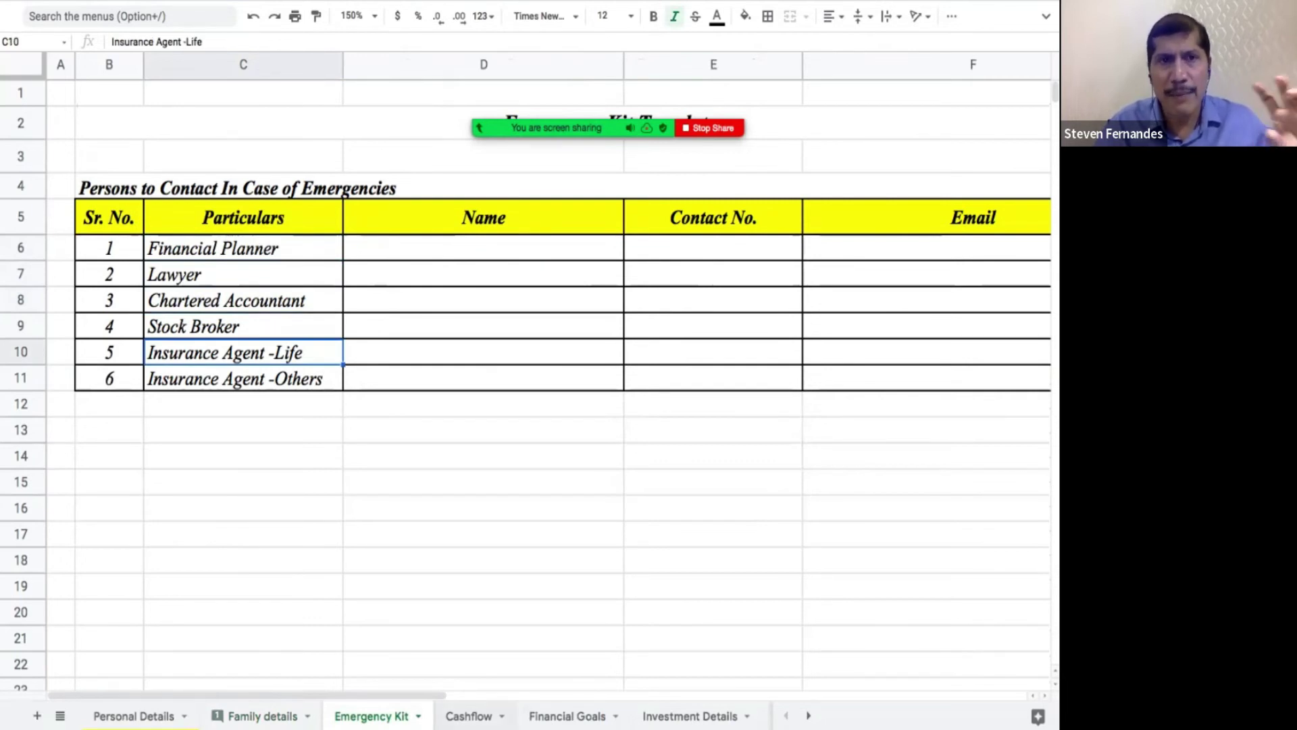
# - Examine the inflow entries on the Cashflow sheet: salary, bonus, rental income, incentives and interest/dividend
pyautogui.click(469, 715)
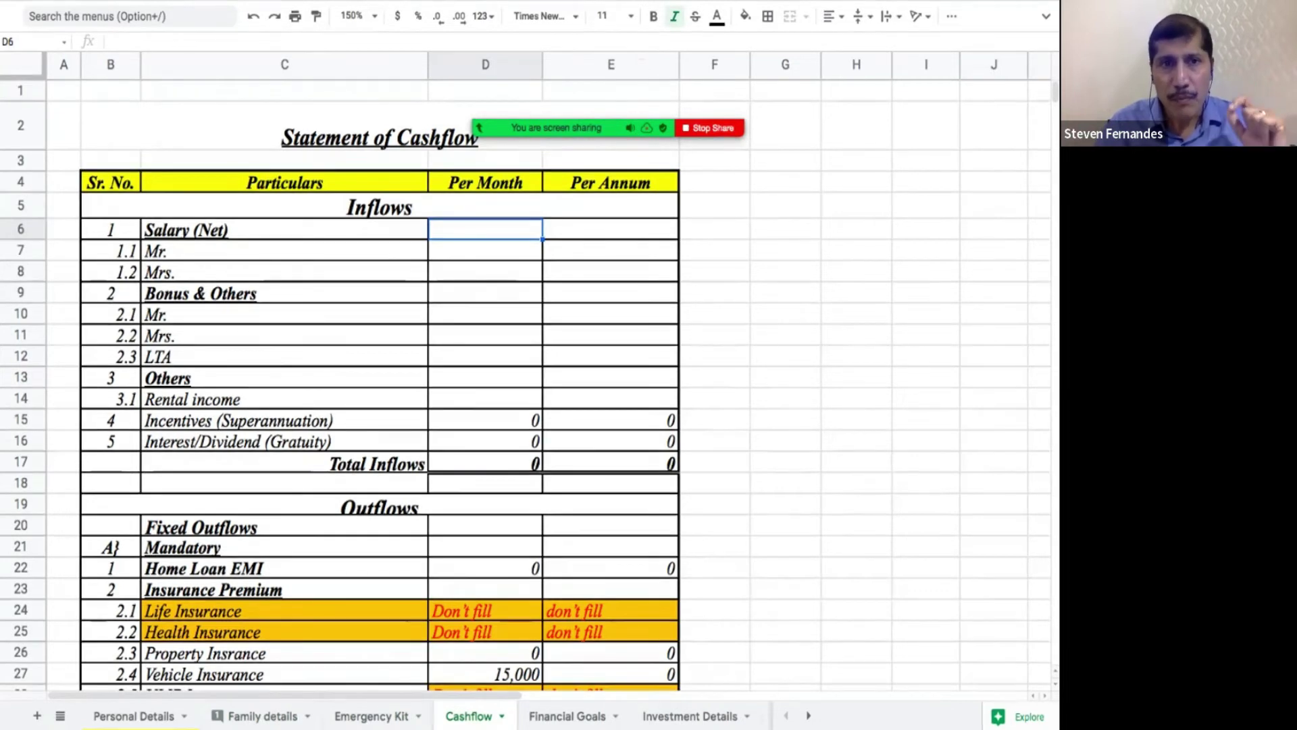
pyautogui.click(485, 250)
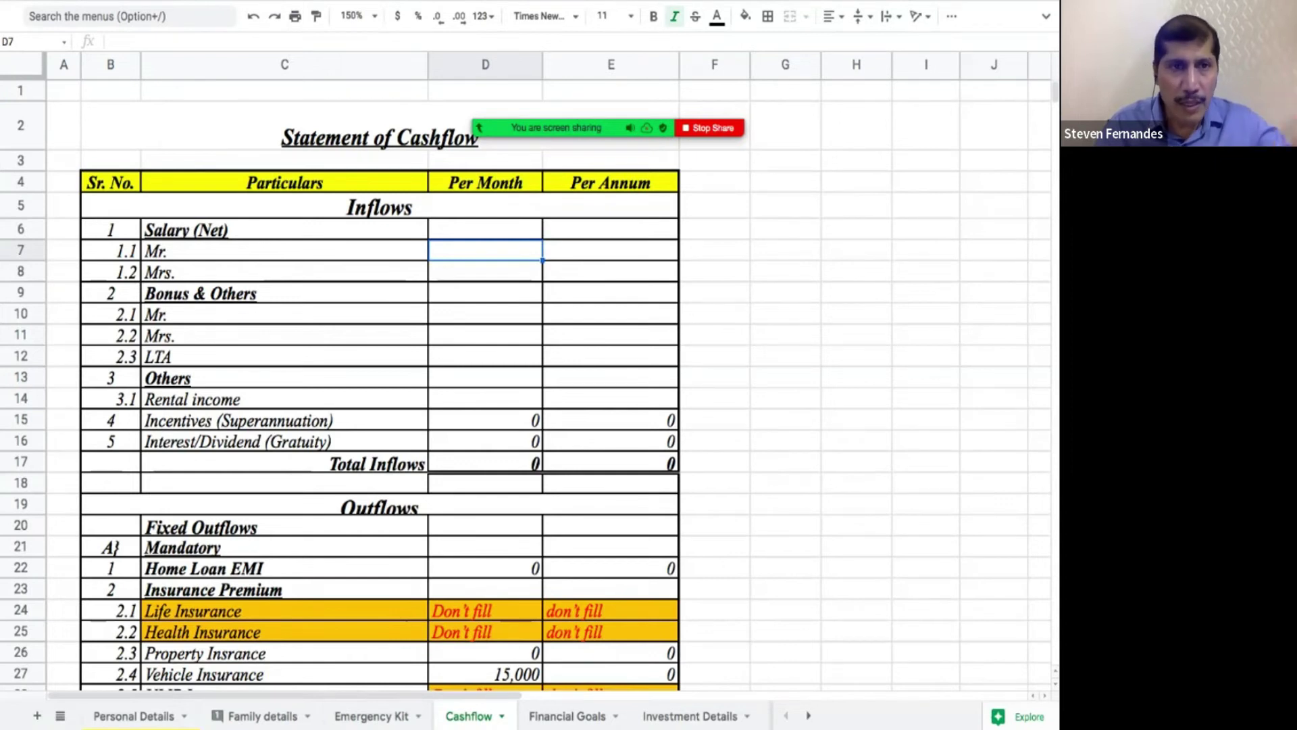
pyautogui.click(485, 271)
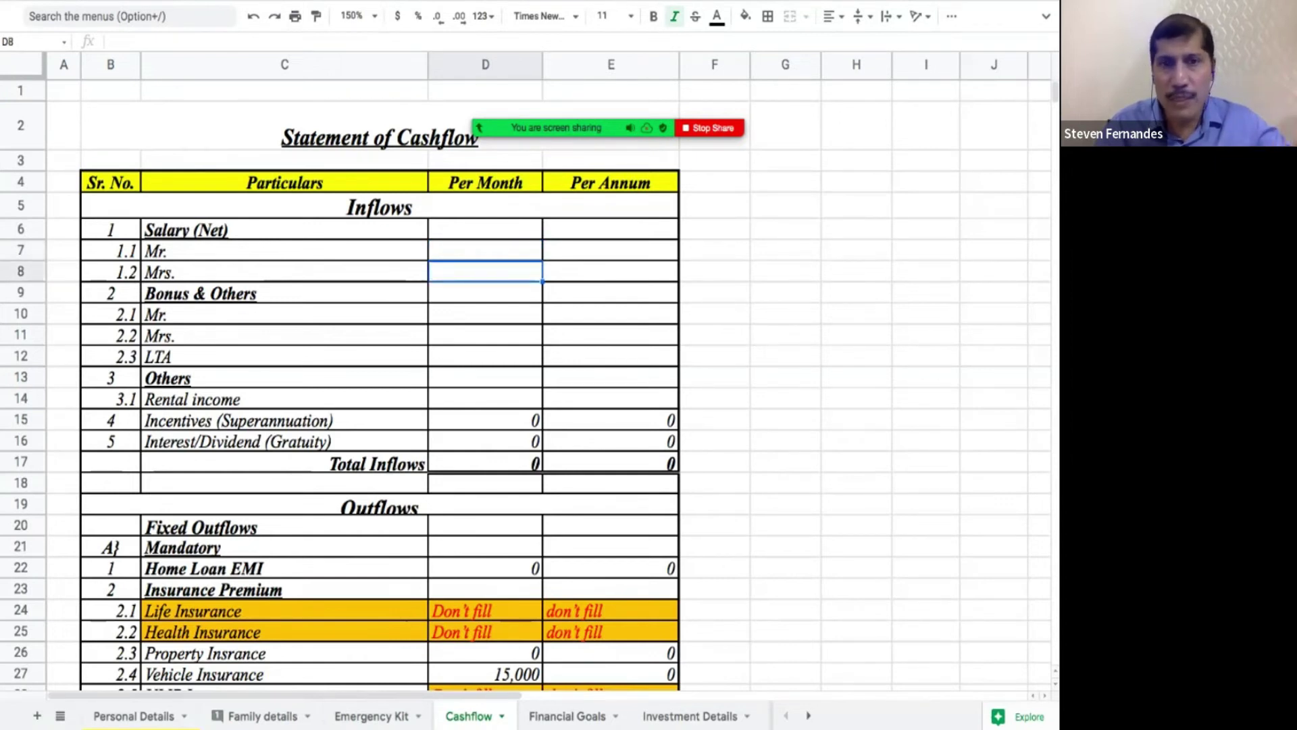
pyautogui.click(485, 314)
pyautogui.click(610, 314)
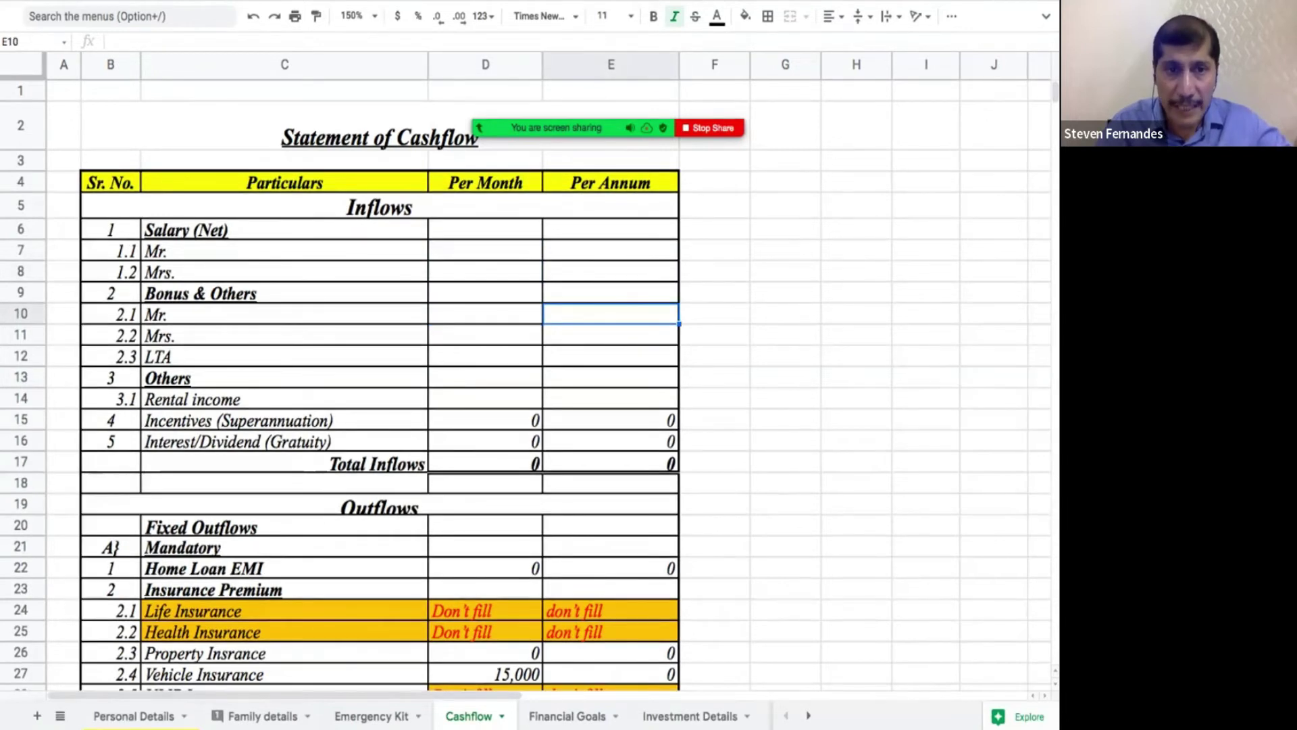
pyautogui.click(485, 399)
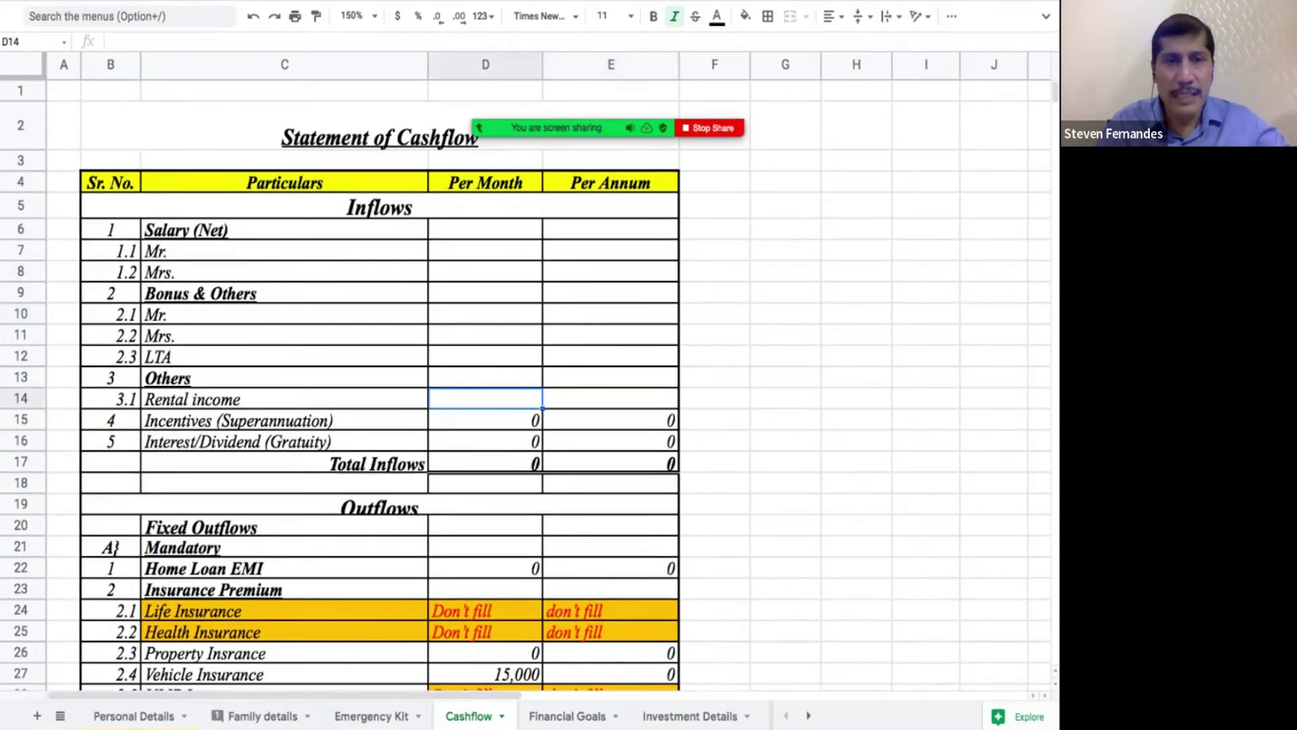
pyautogui.click(485, 420)
pyautogui.click(485, 440)
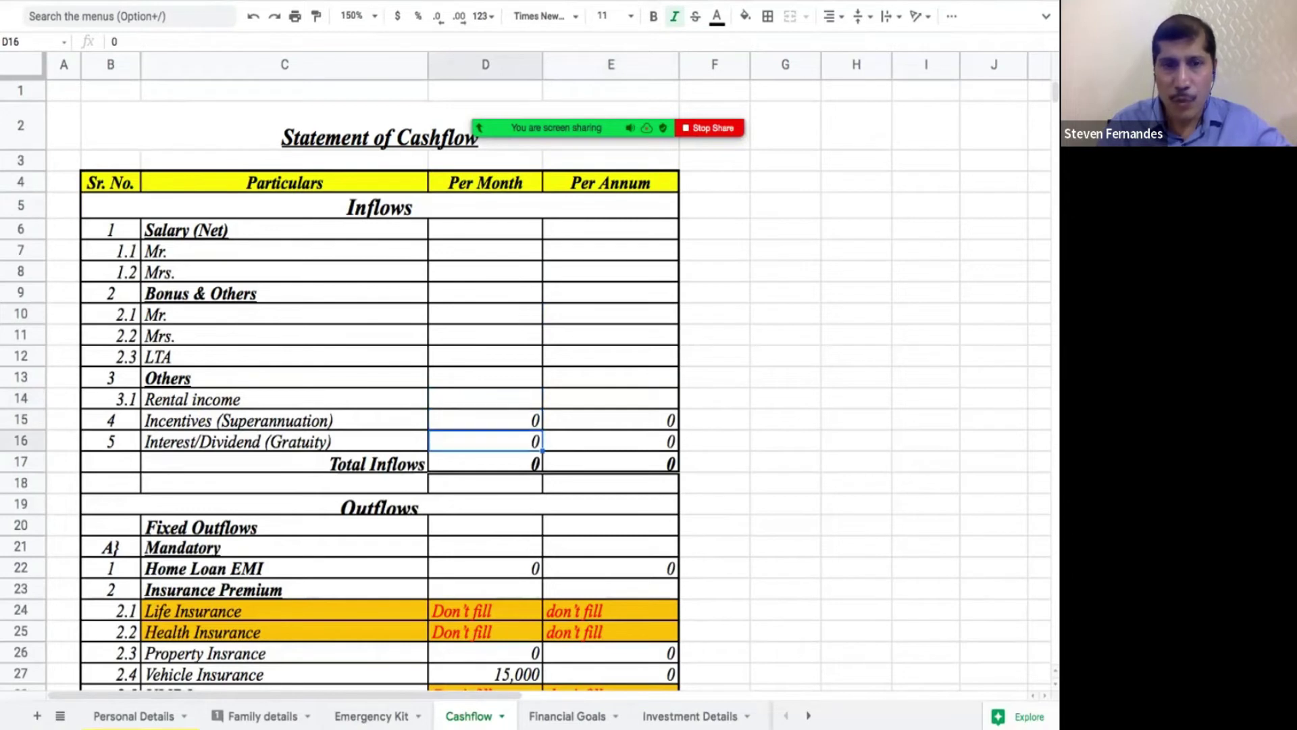
# - Skim the Cashflow sheet from the Total Inflows row down through the fixed and variable outflow rows
pyautogui.press('Down')
pyautogui.press('Right')
pyautogui.press('Down')
pyautogui.press('Down')
pyautogui.press('Down')
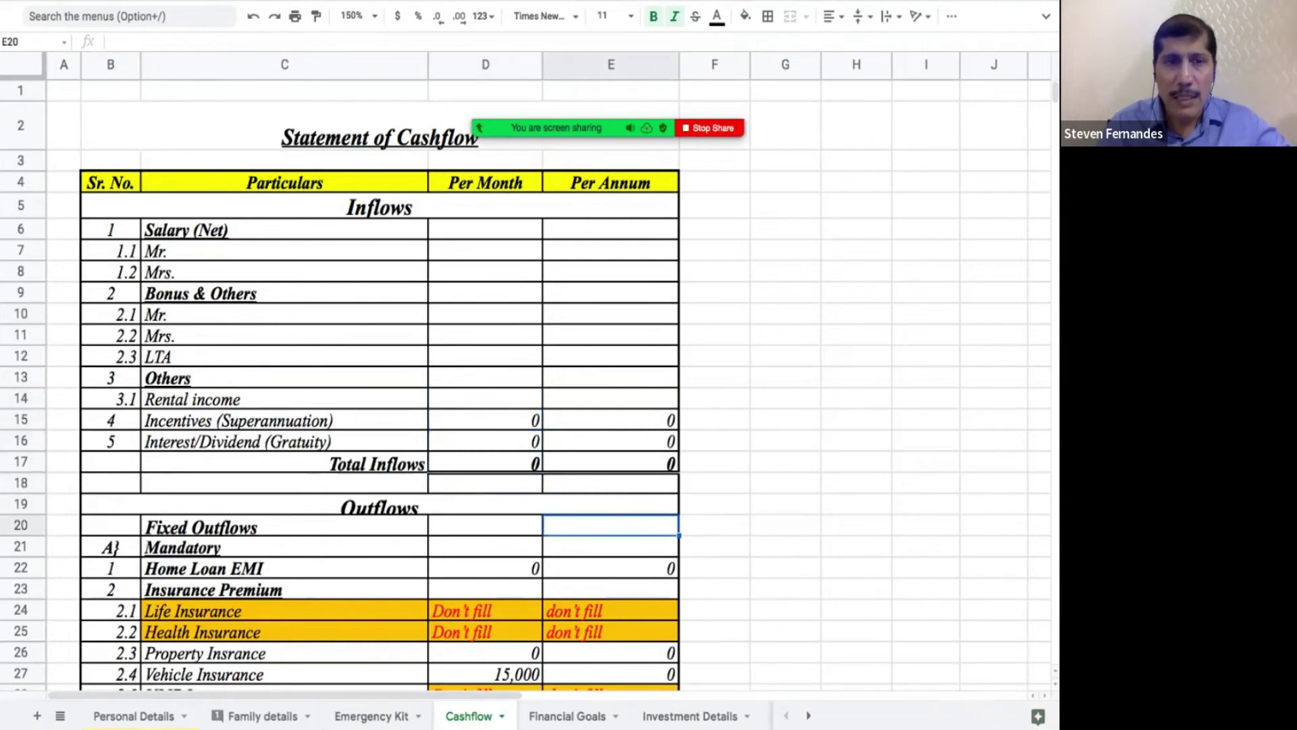
pyautogui.press('Down')
pyautogui.press('Down')
pyautogui.press('Down')
pyautogui.press('Down')
pyautogui.press('Down')
pyautogui.press('Down')
pyautogui.press('Down')
pyautogui.press('Down')
pyautogui.press('Down')
pyautogui.press('Down')
pyautogui.press('Down')
pyautogui.press('Down')
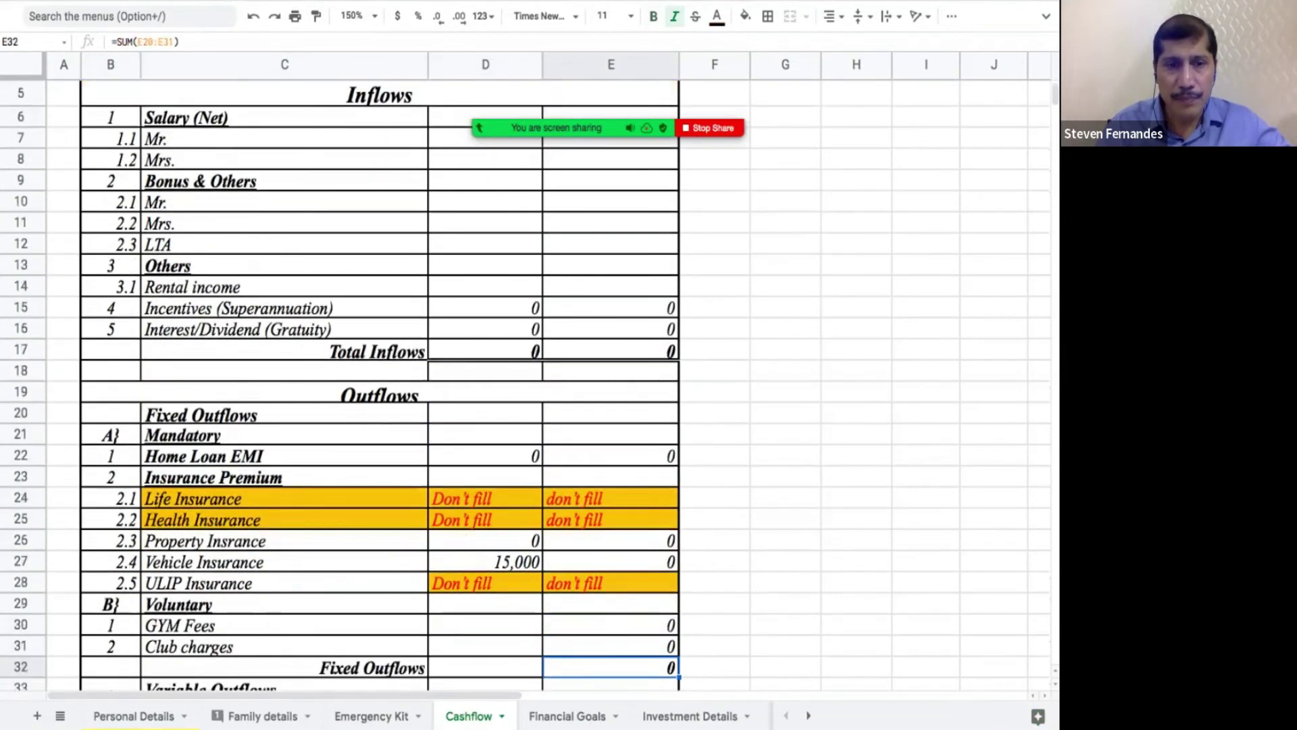
pyautogui.press('Down')
pyautogui.press('Down')
pyautogui.press('Down')
pyautogui.press('Down')
pyautogui.press('Down')
pyautogui.press('Down')
pyautogui.press('Down')
pyautogui.press('Down')
pyautogui.press('Down')
pyautogui.press('Down')
pyautogui.press('Down')
pyautogui.press('Down')
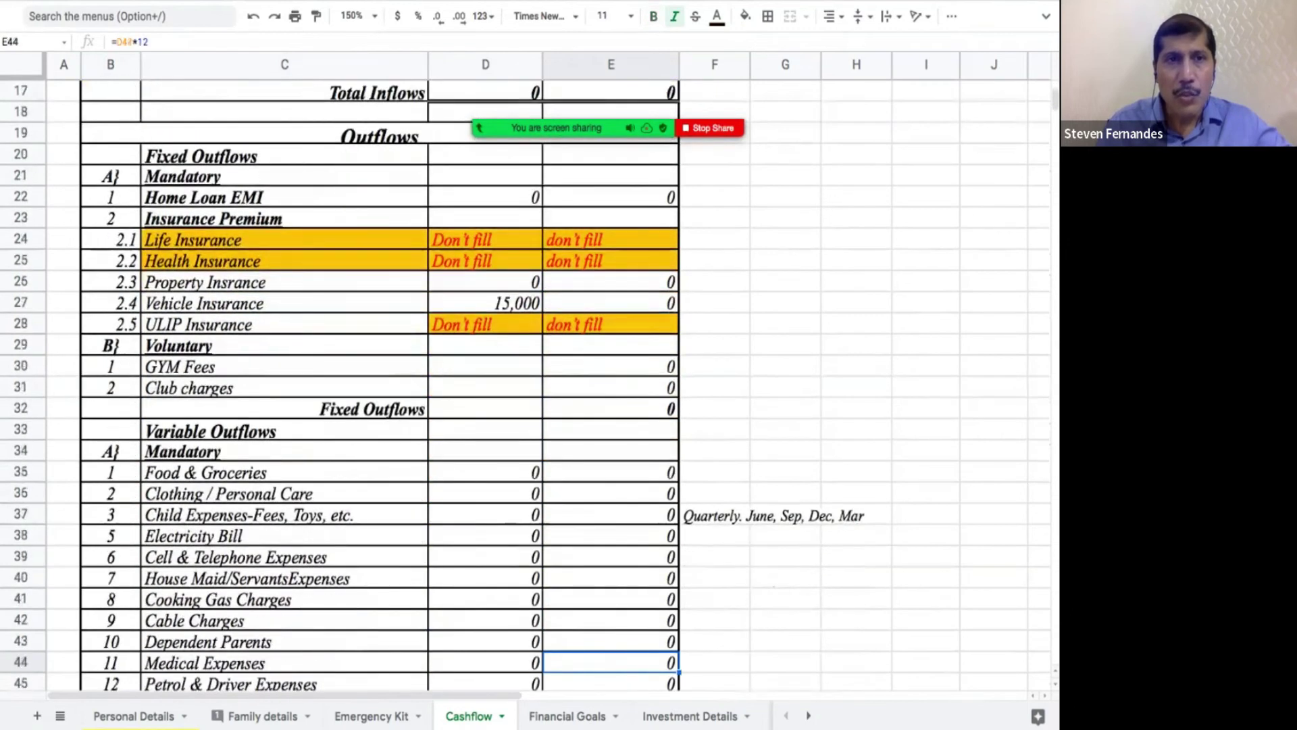
pyautogui.press('Down')
# - Examine the fixed outflows, covering the mandatory loan and insurance items and the voluntary gym and club charges
pyautogui.click(283, 155)
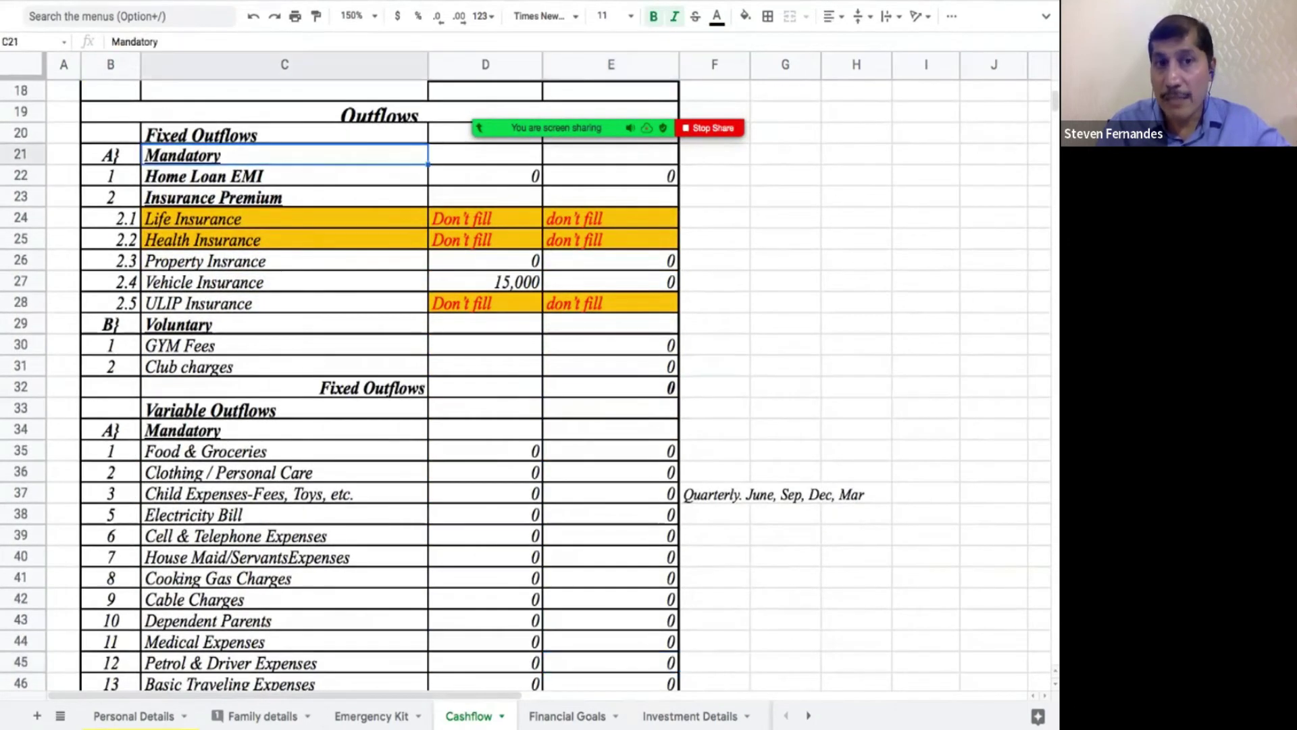
pyautogui.press('Down')
pyautogui.press('Down')
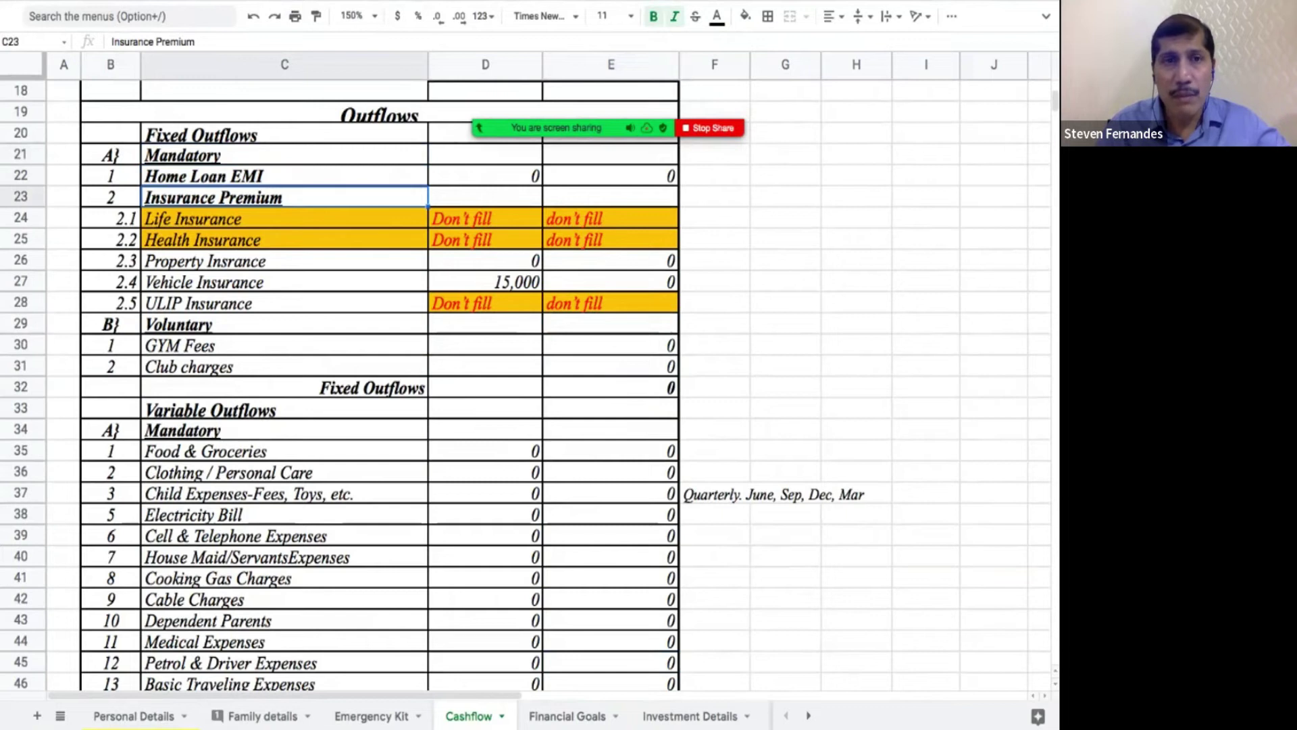
pyautogui.press('Down')
pyautogui.press('Down')
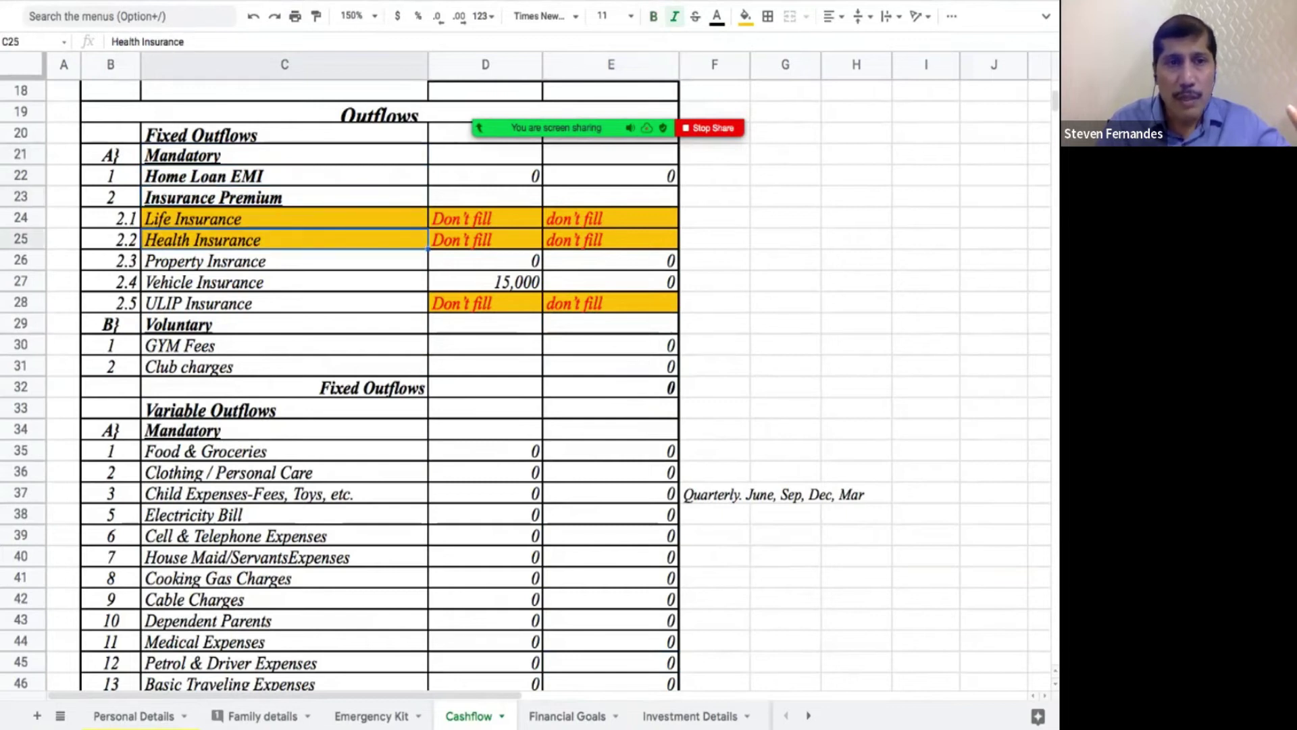
pyautogui.click(284, 324)
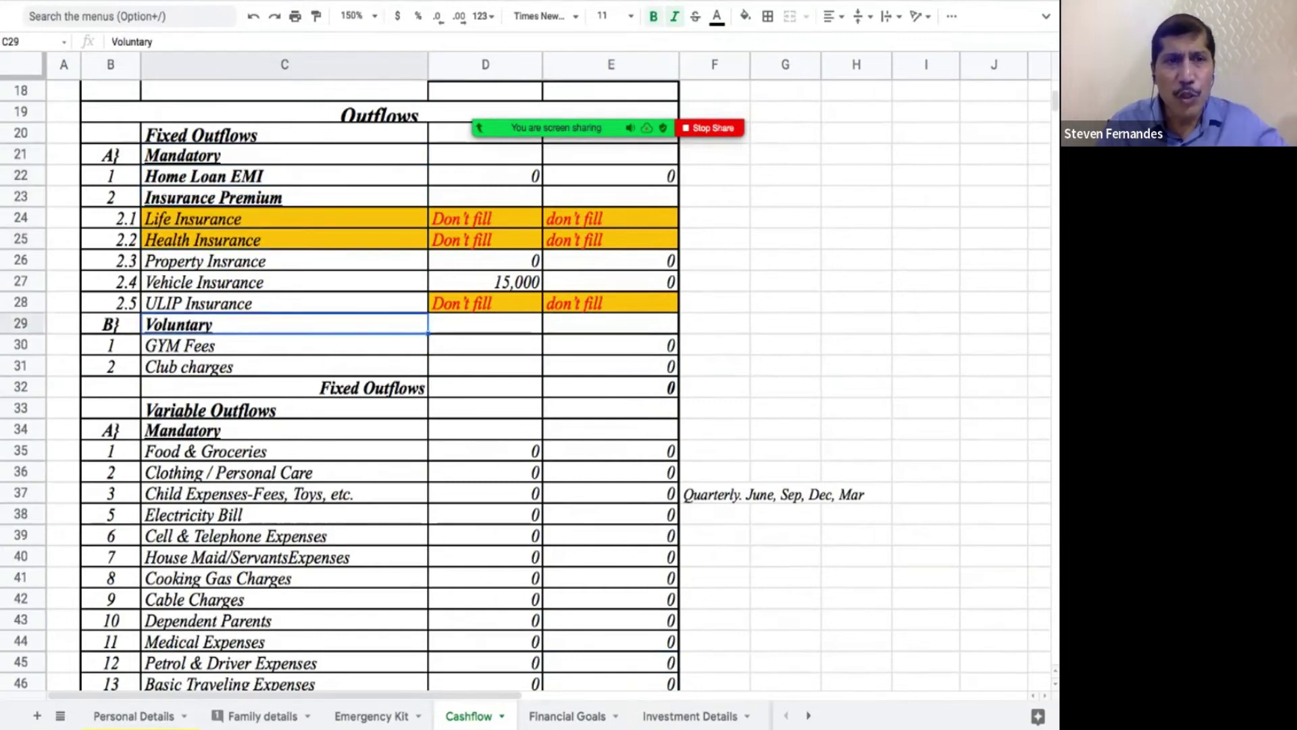
pyautogui.press('Down')
pyautogui.press('Down')
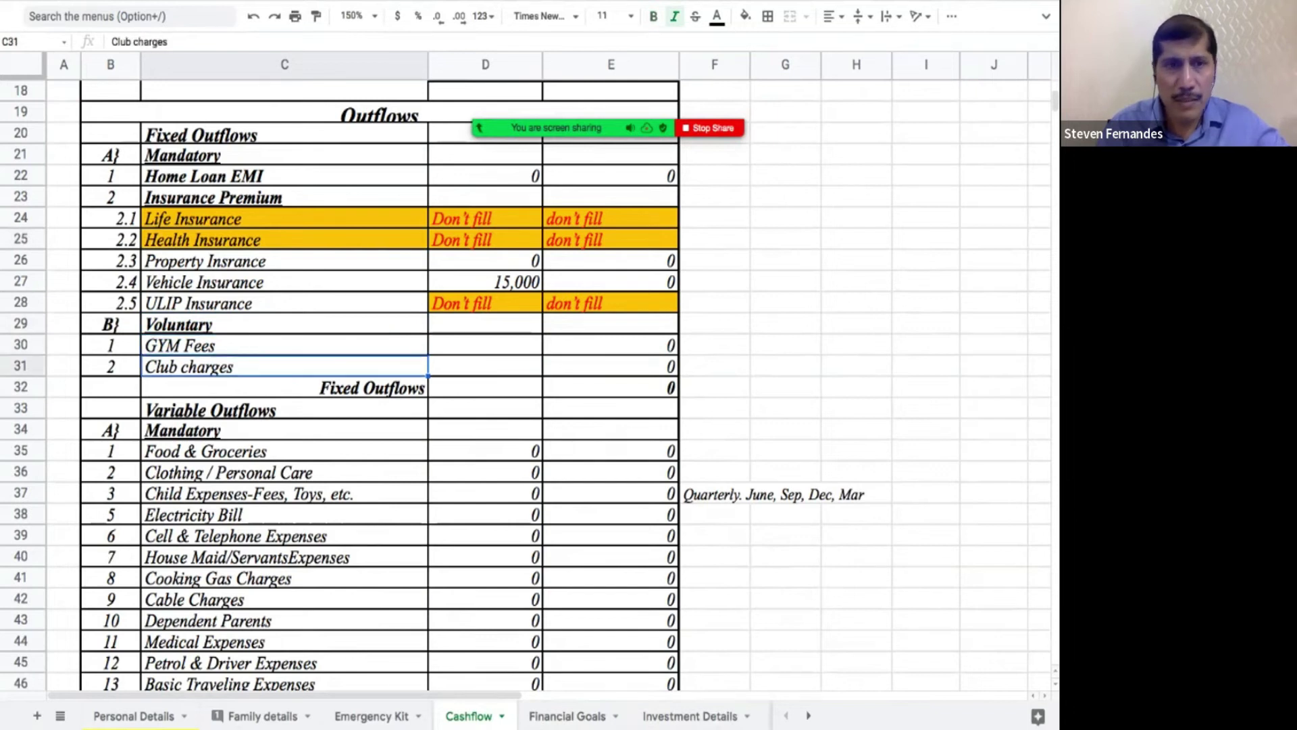
# - Examine the variable outflows, from the mandatory household expenses through the voluntary items to the Total Outflows row
pyautogui.press('Down')
pyautogui.press('Down')
pyautogui.press('Down')
pyautogui.press('Down')
pyautogui.press('Down')
pyautogui.press('Down')
pyautogui.press('Down')
pyautogui.press('Down')
pyautogui.press('Down')
pyautogui.press('Down')
pyautogui.press('Down')
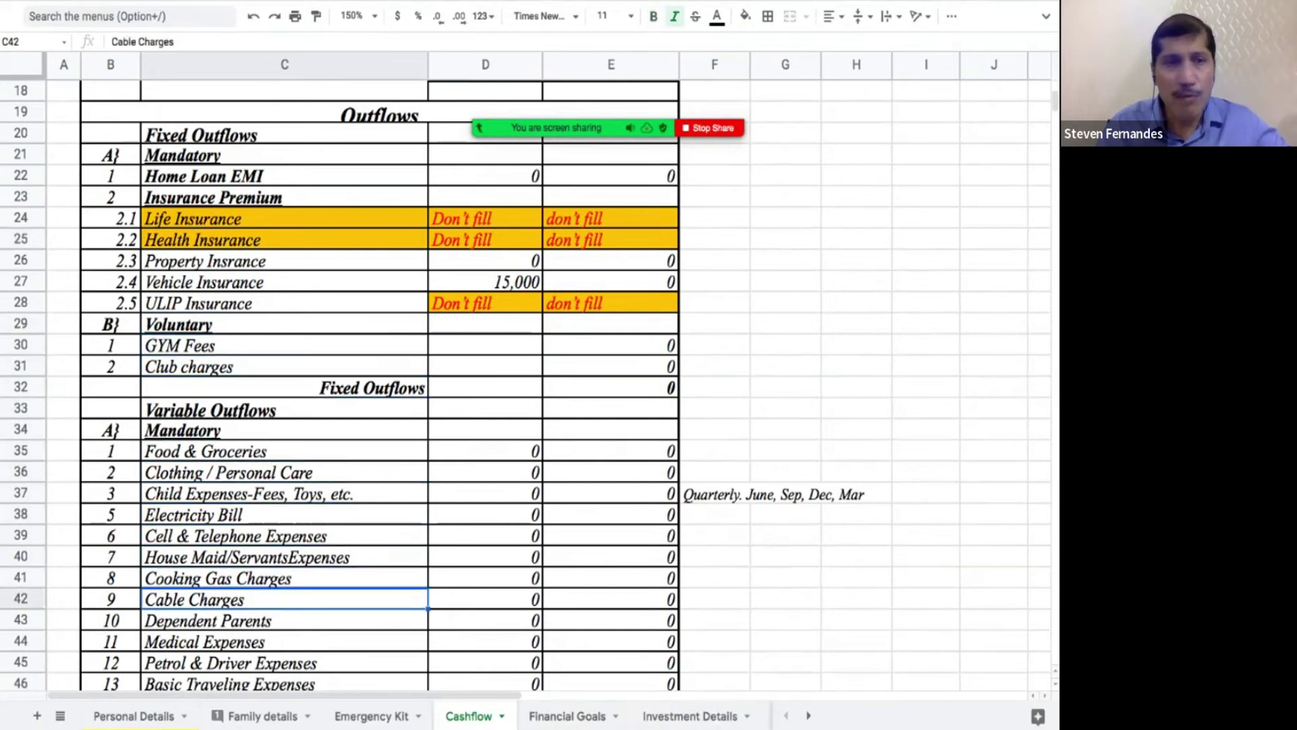
pyautogui.press('Down')
pyautogui.press('Down')
pyautogui.press('Down')
pyautogui.press('Down')
pyautogui.press('Down')
pyautogui.press('Down')
pyautogui.press('Down')
pyautogui.press('Down')
pyautogui.press('Down')
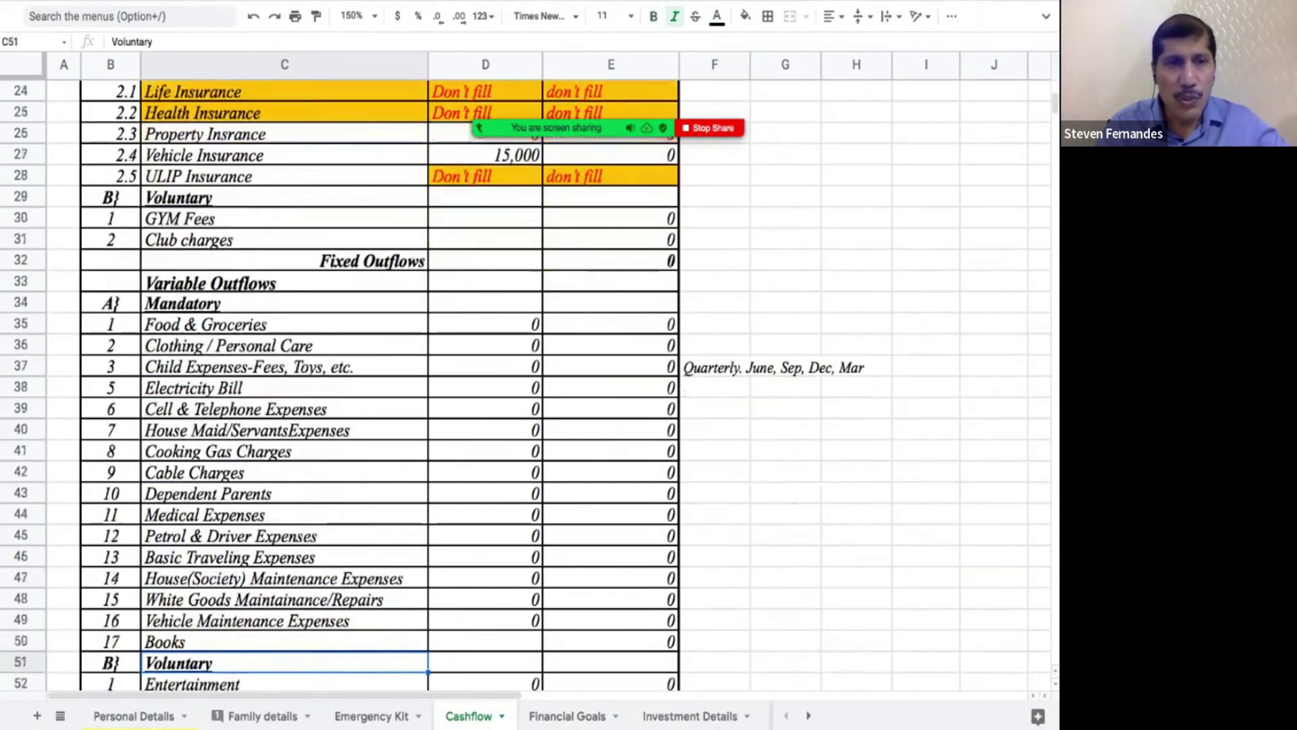
pyautogui.press('Down')
pyautogui.press('Down')
pyautogui.press('Down')
pyautogui.press('Down')
pyautogui.press('Down')
pyautogui.press('Down')
pyautogui.press('Down')
pyautogui.press('Down')
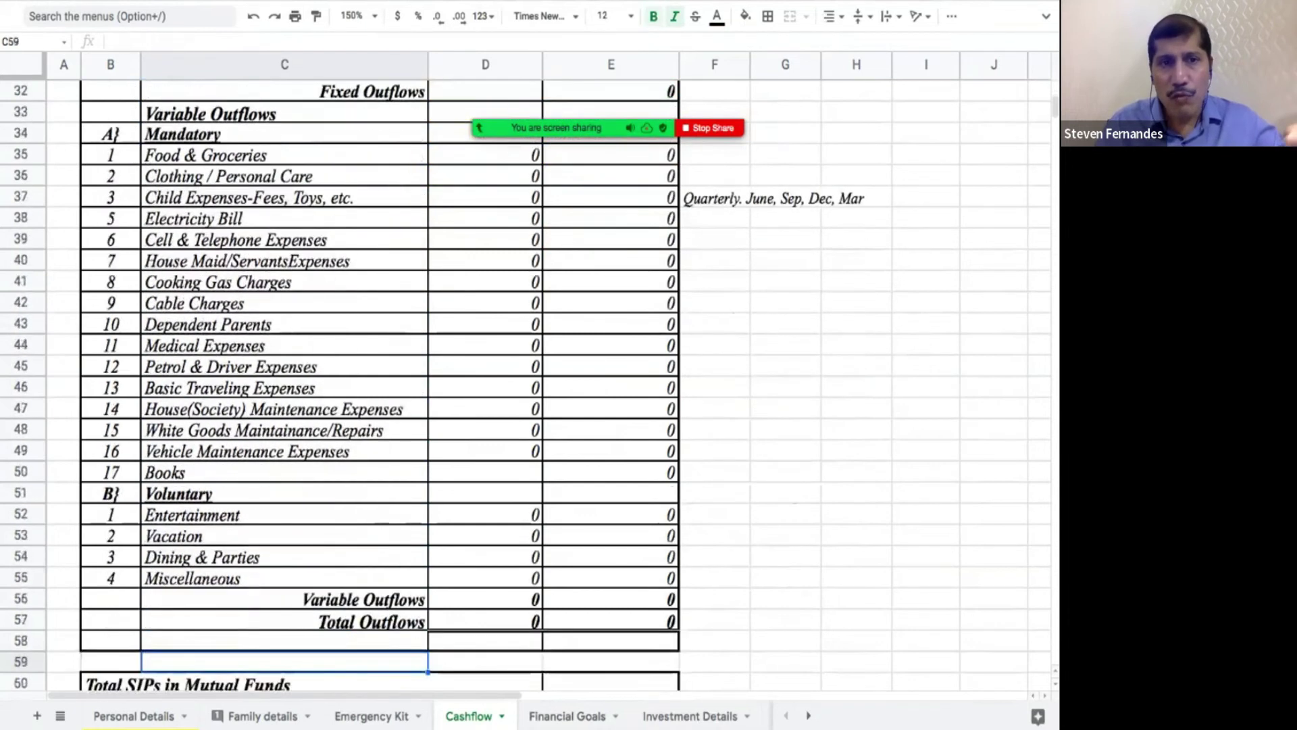
# - Examine the SIP totals and the annual and monthly surplus/deficit rows at the end of the Cashflow sheet
pyautogui.press('Down')
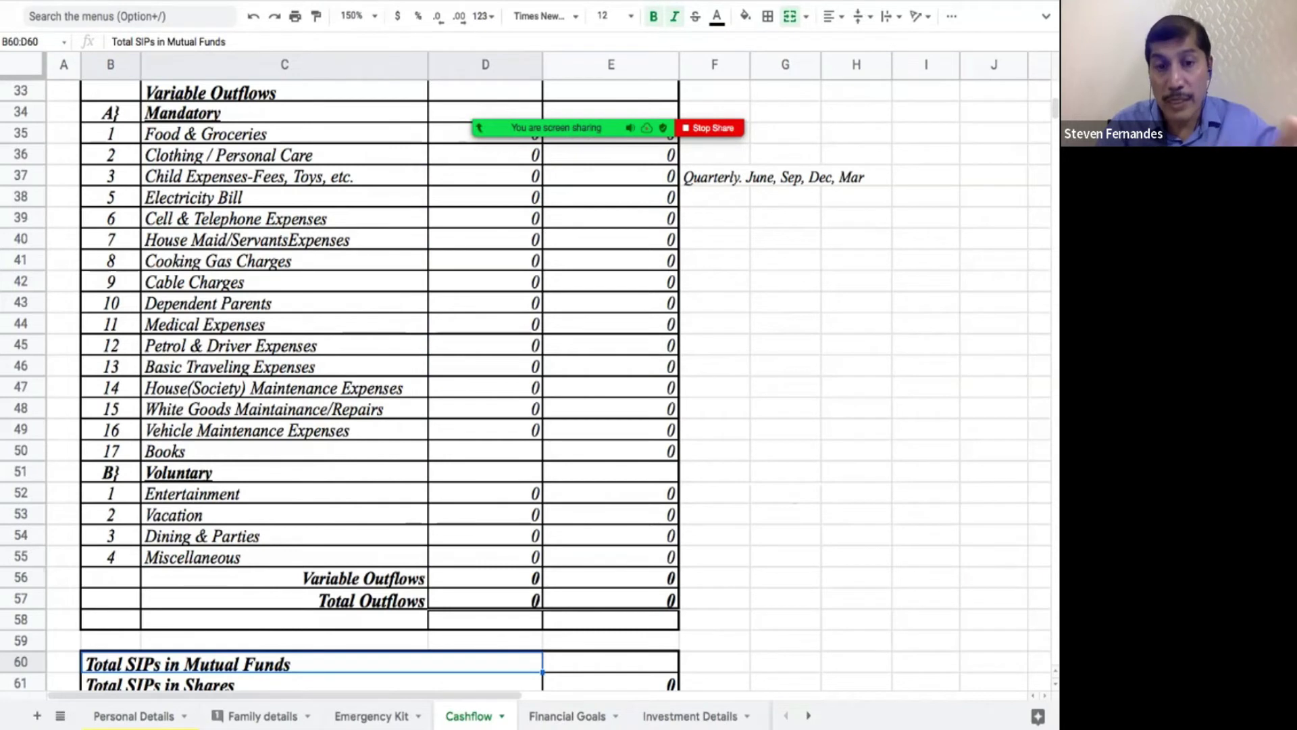
pyautogui.press('Down')
pyautogui.press('Down')
pyautogui.press('Down')
pyautogui.press('Down')
pyautogui.press('Down')
pyautogui.press('Down')
pyautogui.press('Down')
pyautogui.press('Down')
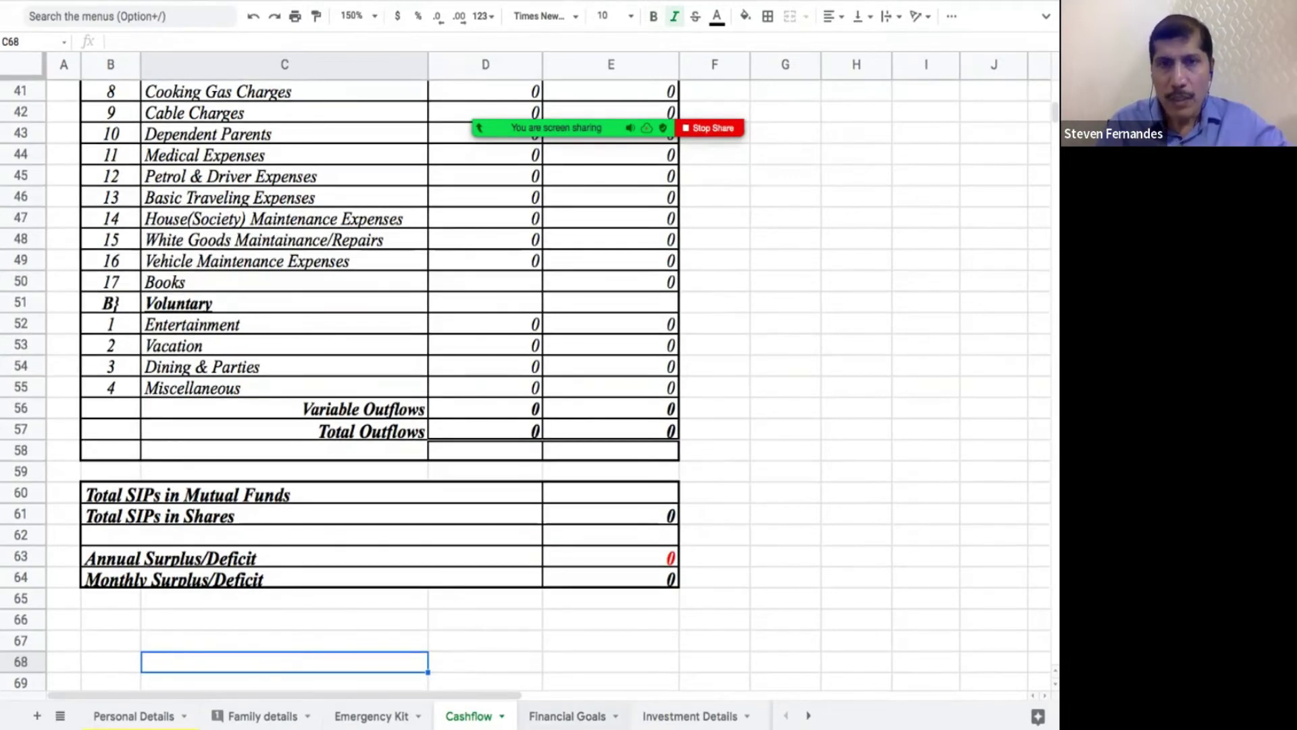
# - Examine the Financial Goals sheet, checking the Debt Free and Retirement rows against the cost, years-to-goal and year columns
pyautogui.click(566, 715)
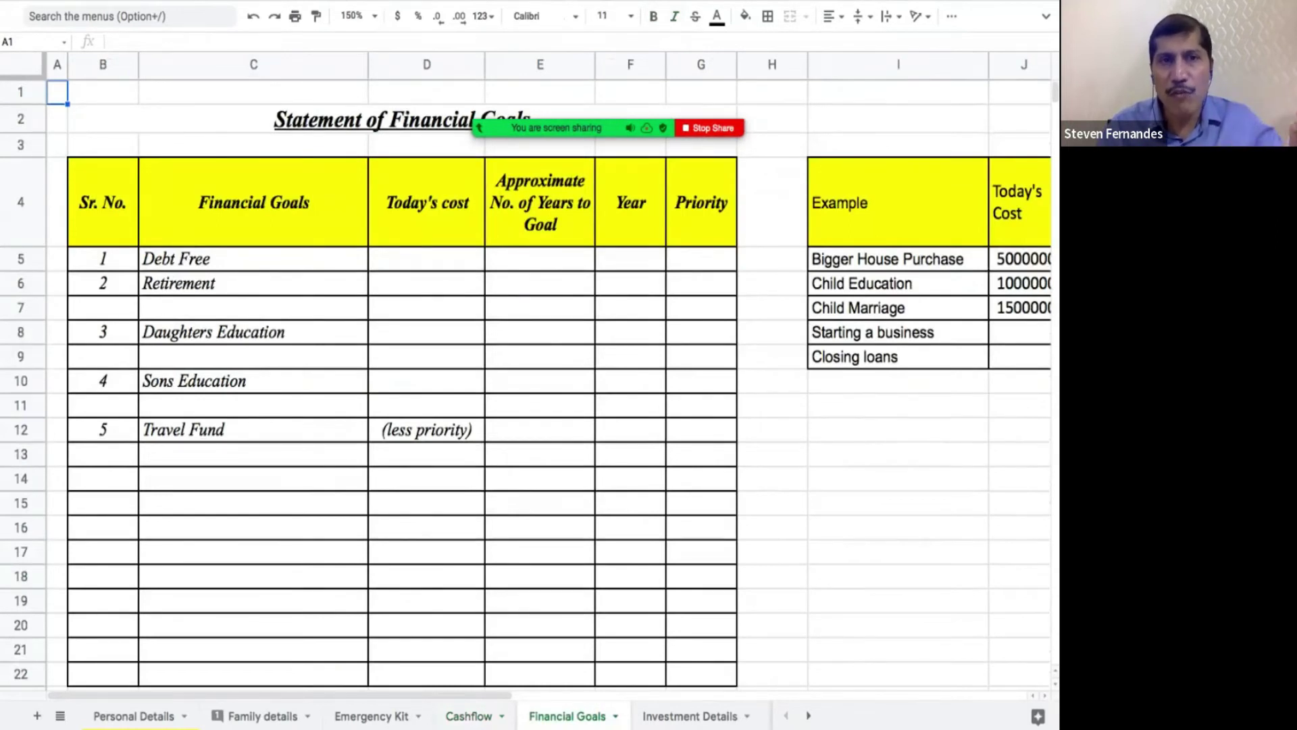
pyautogui.click(254, 259)
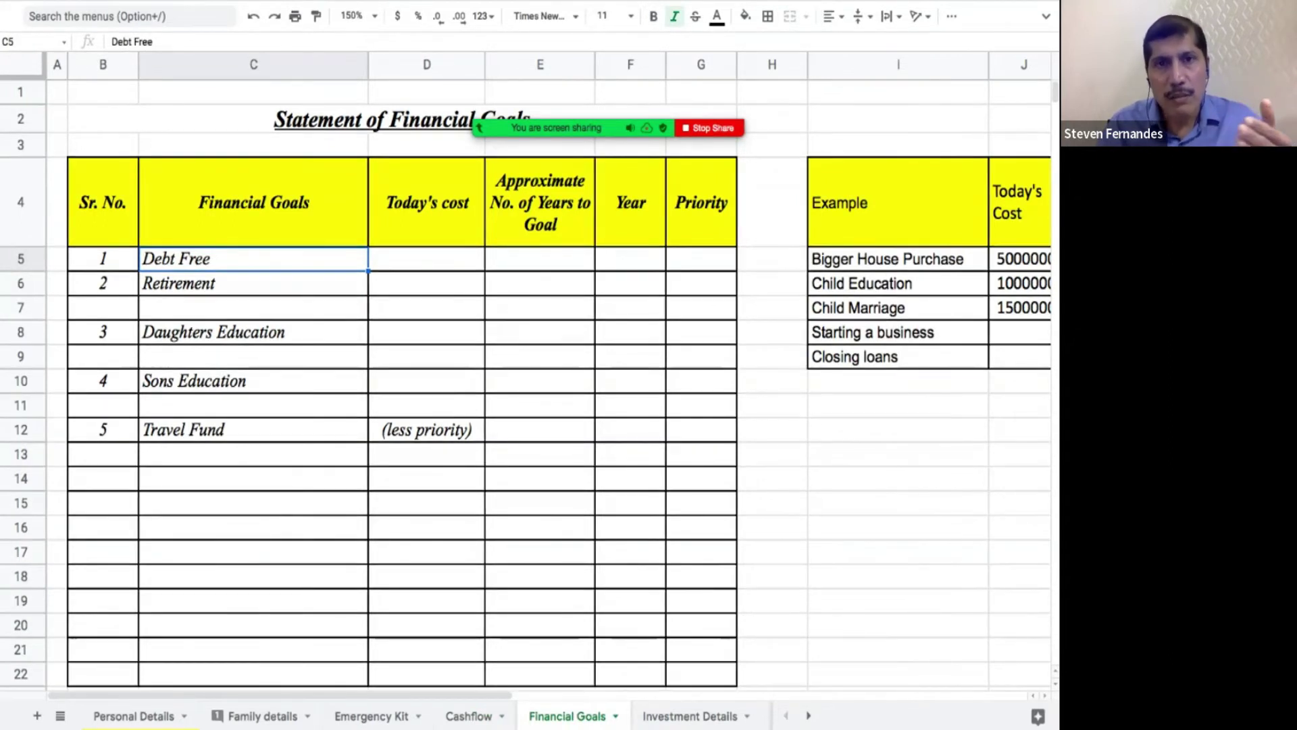
pyautogui.click(540, 259)
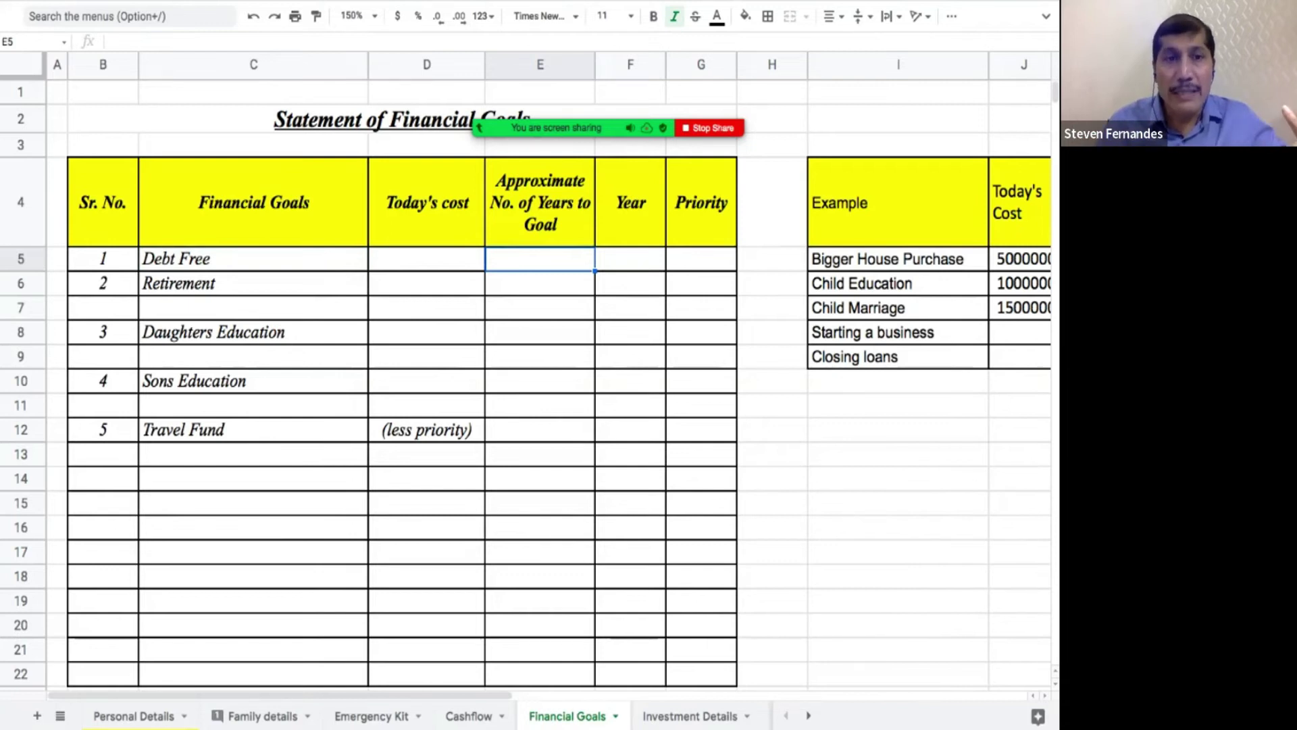
pyautogui.click(540, 283)
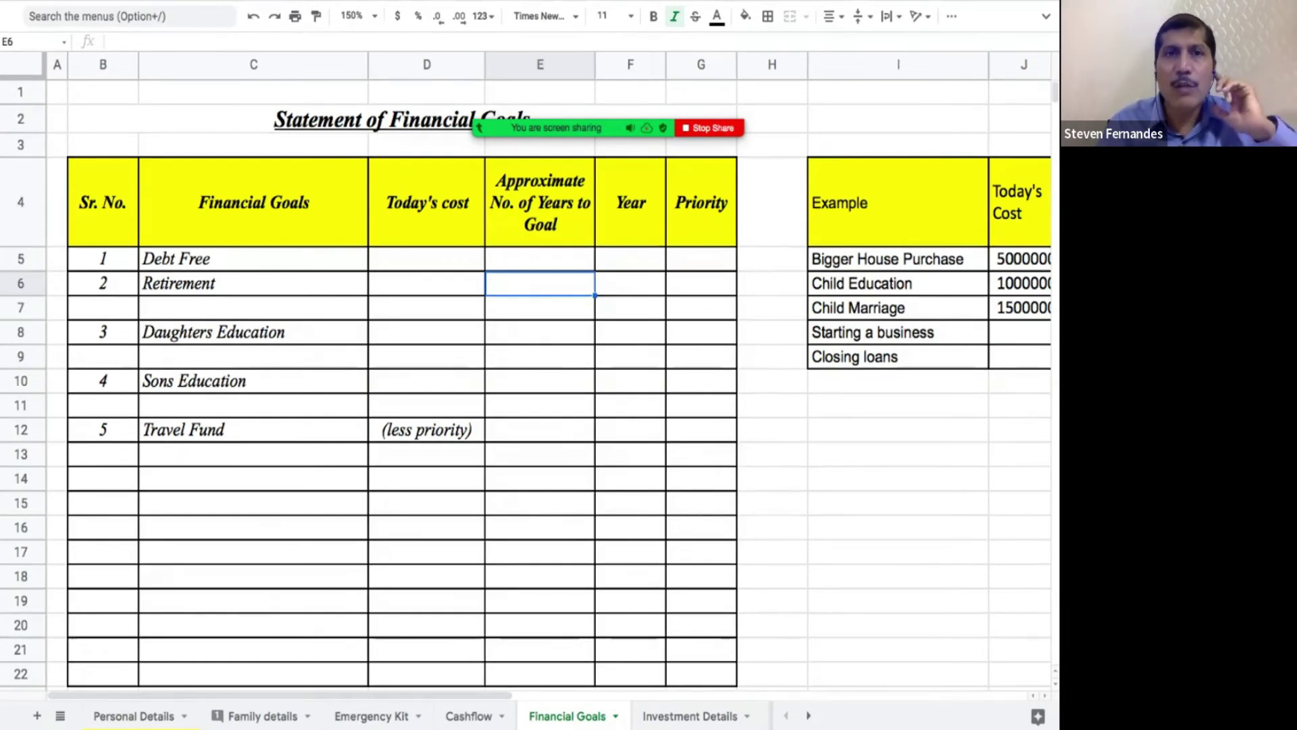
pyautogui.click(427, 259)
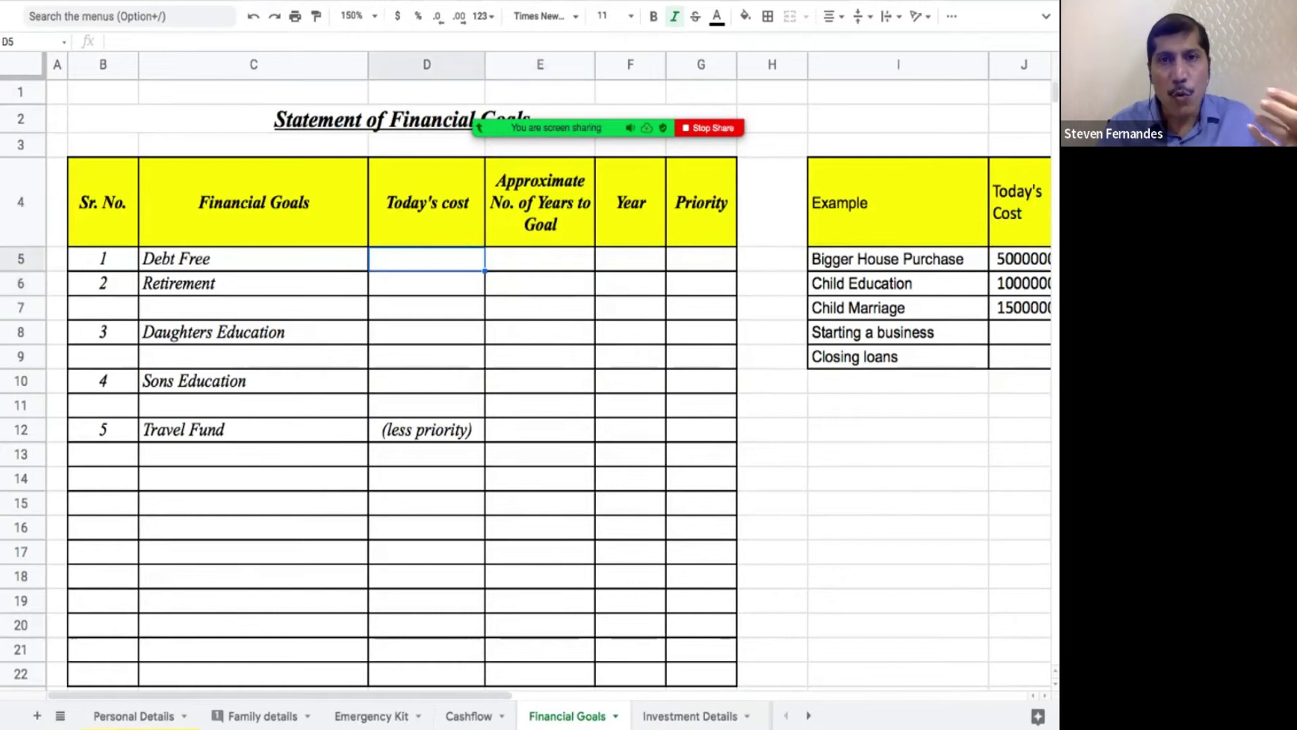
pyautogui.click(540, 259)
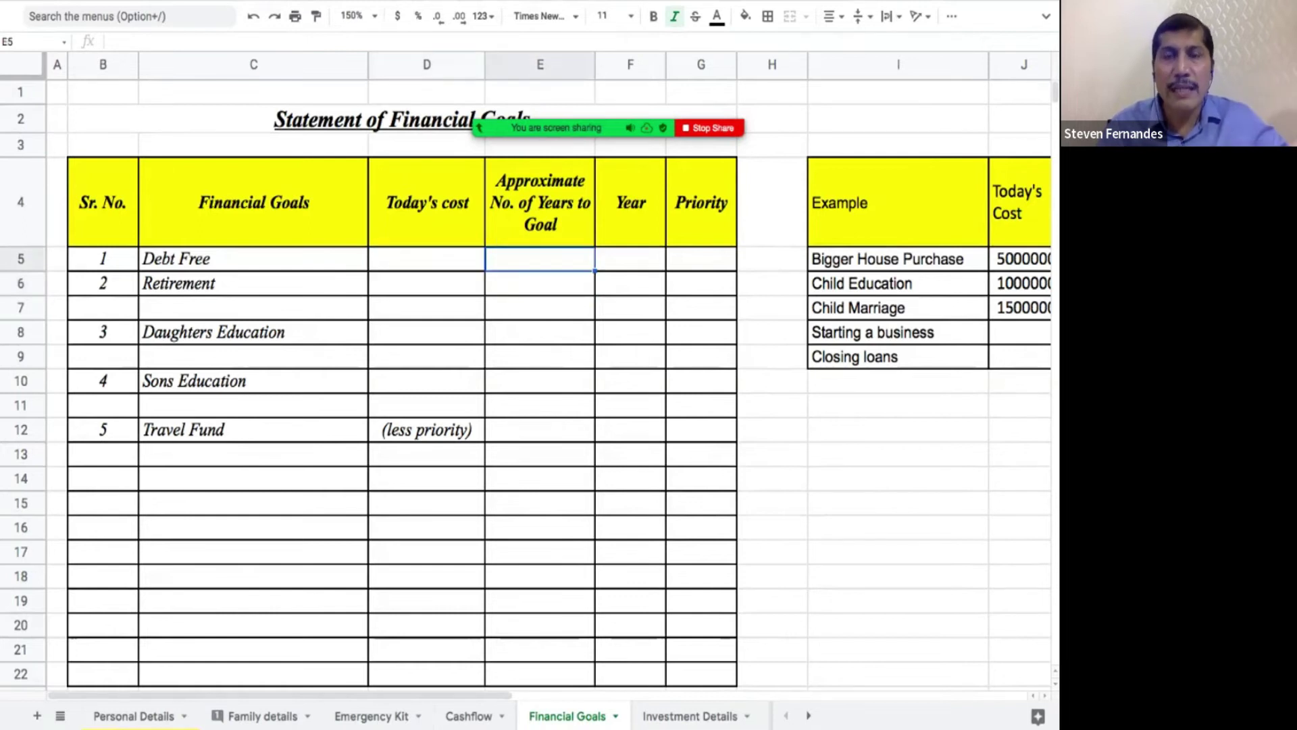
pyautogui.click(630, 258)
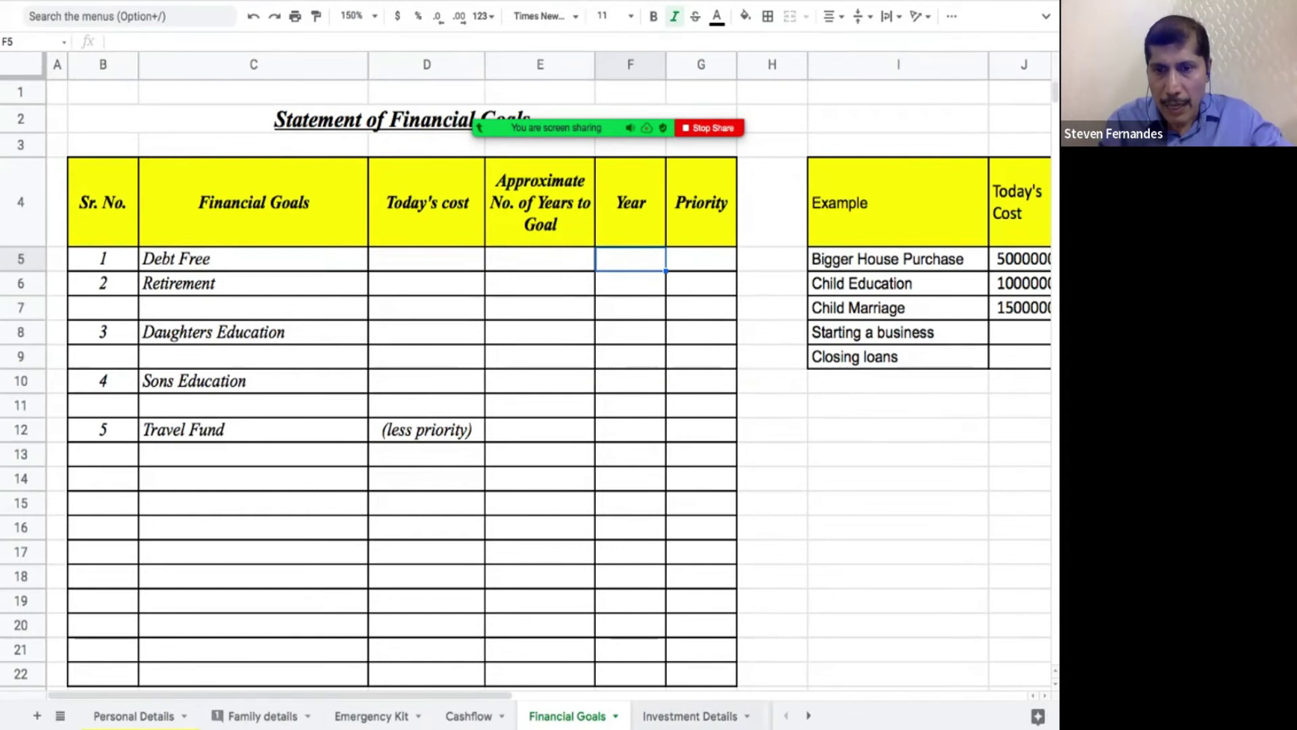
# - Open the Investment Details sheet and examine the Bank Details table, checking its account holder and account type columns
pyautogui.click(689, 715)
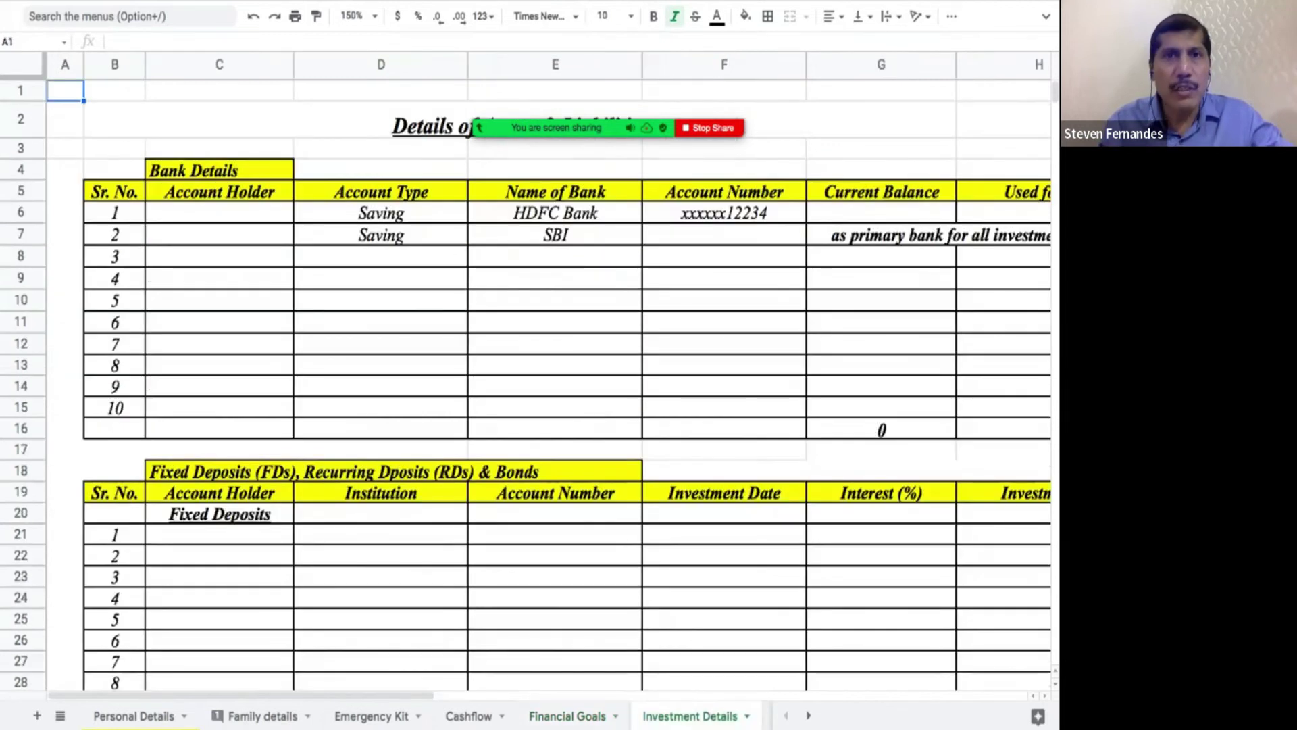
pyautogui.click(380, 234)
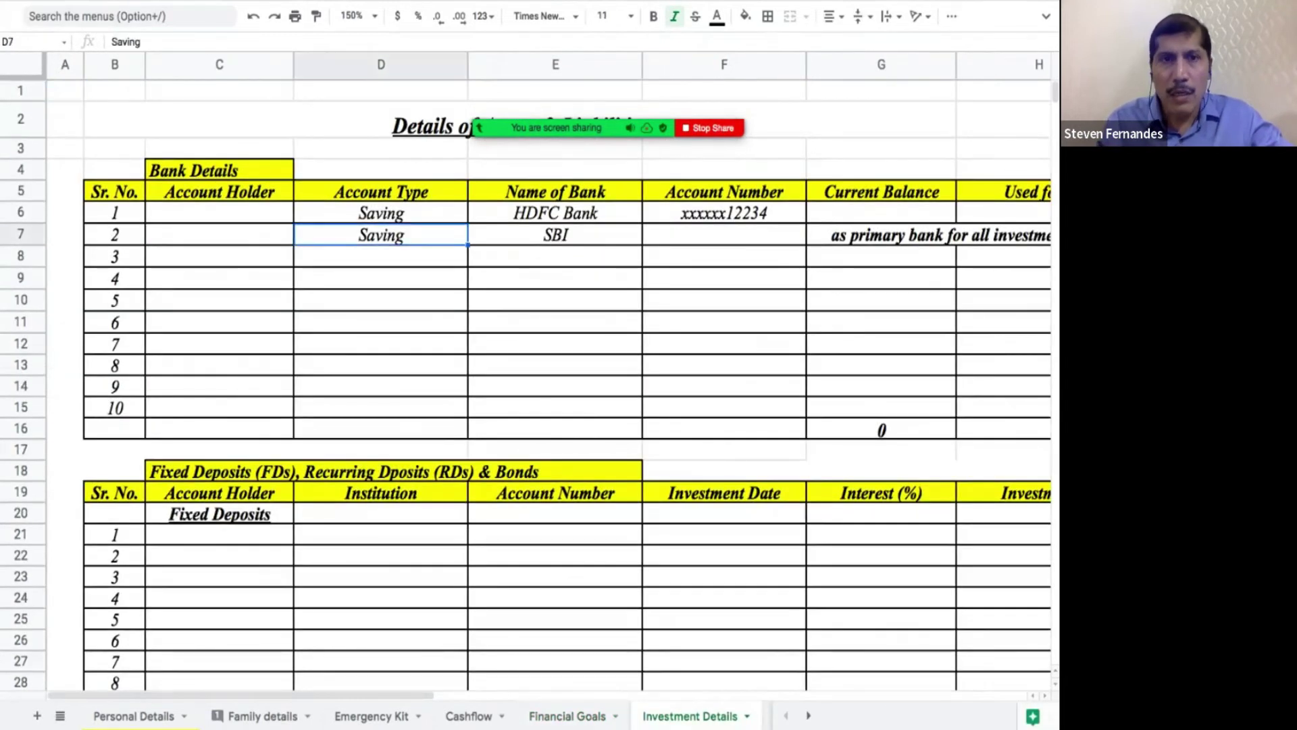
pyautogui.press('Up')
pyautogui.press('Up')
pyautogui.press('Up')
pyautogui.press('Up')
pyautogui.press('Up')
pyautogui.press('Up')
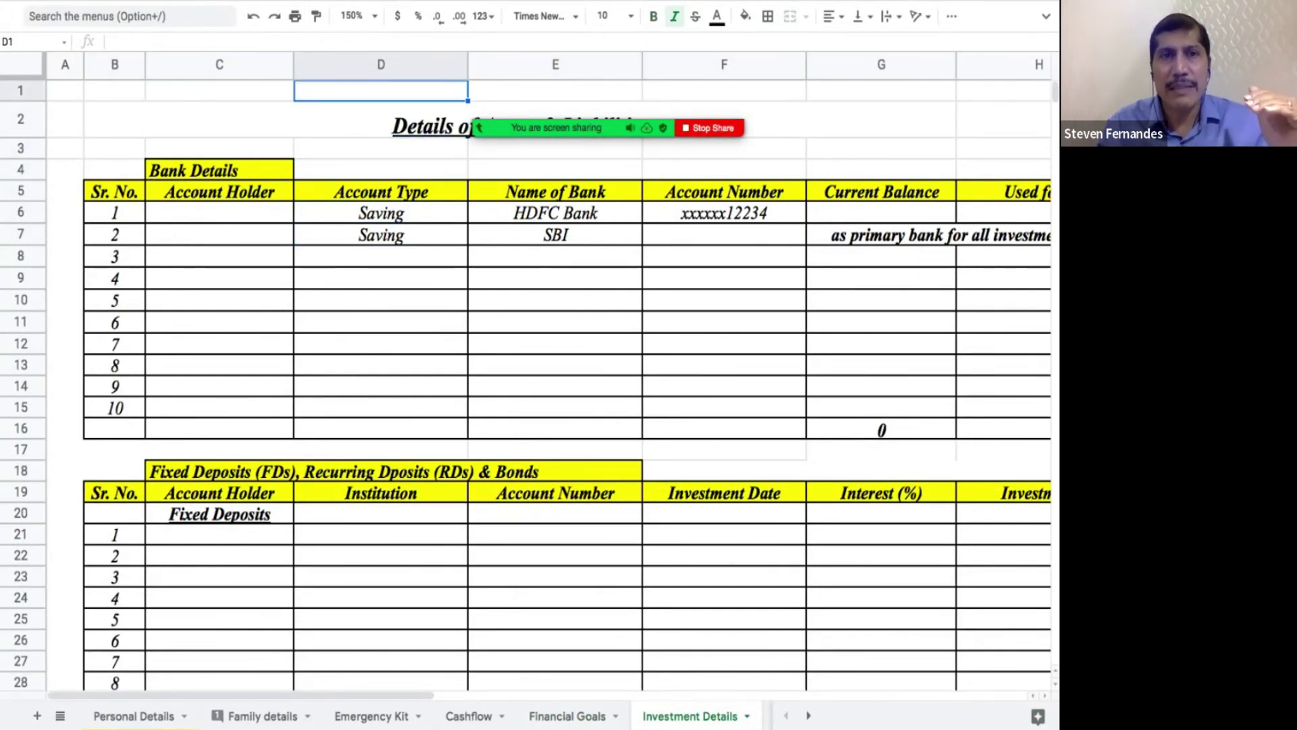
pyautogui.press('Down')
pyautogui.press('Down')
pyautogui.press('Down')
pyautogui.press('Down')
pyautogui.press('Down')
pyautogui.press('Down')
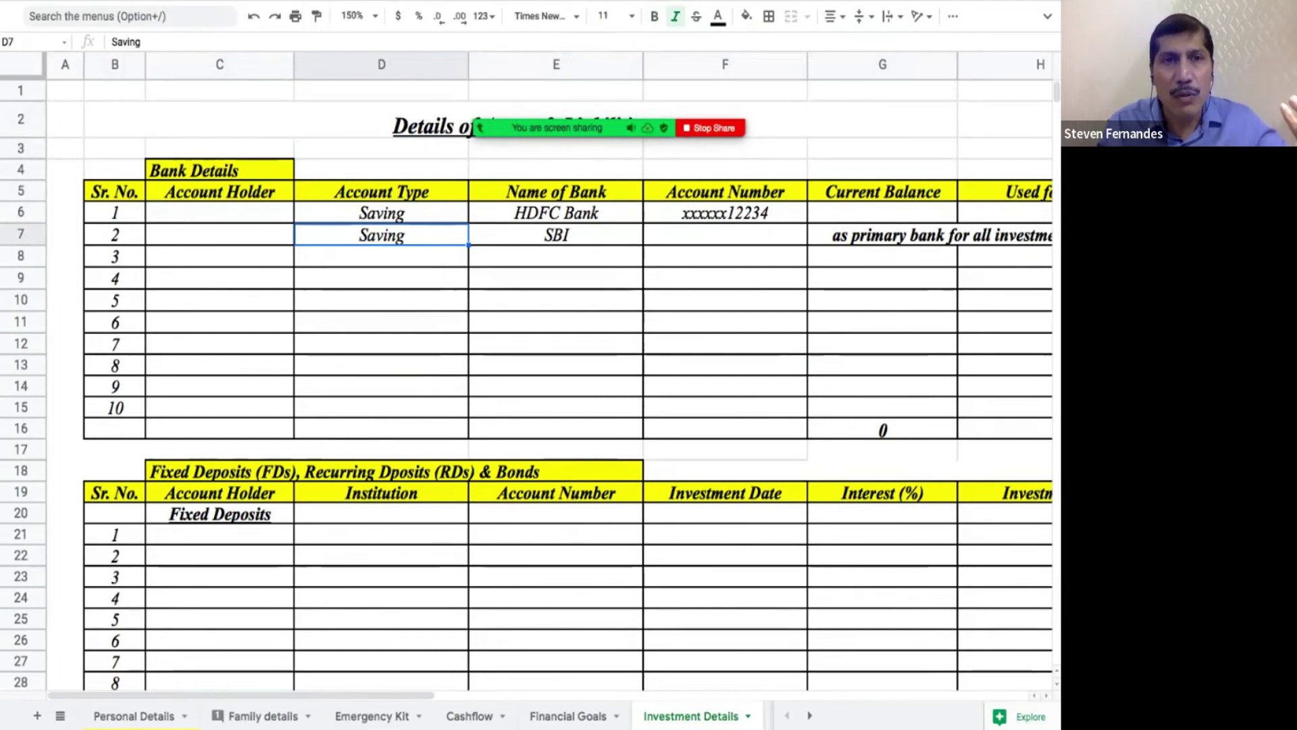
pyautogui.press('Left')
pyautogui.click(219, 212)
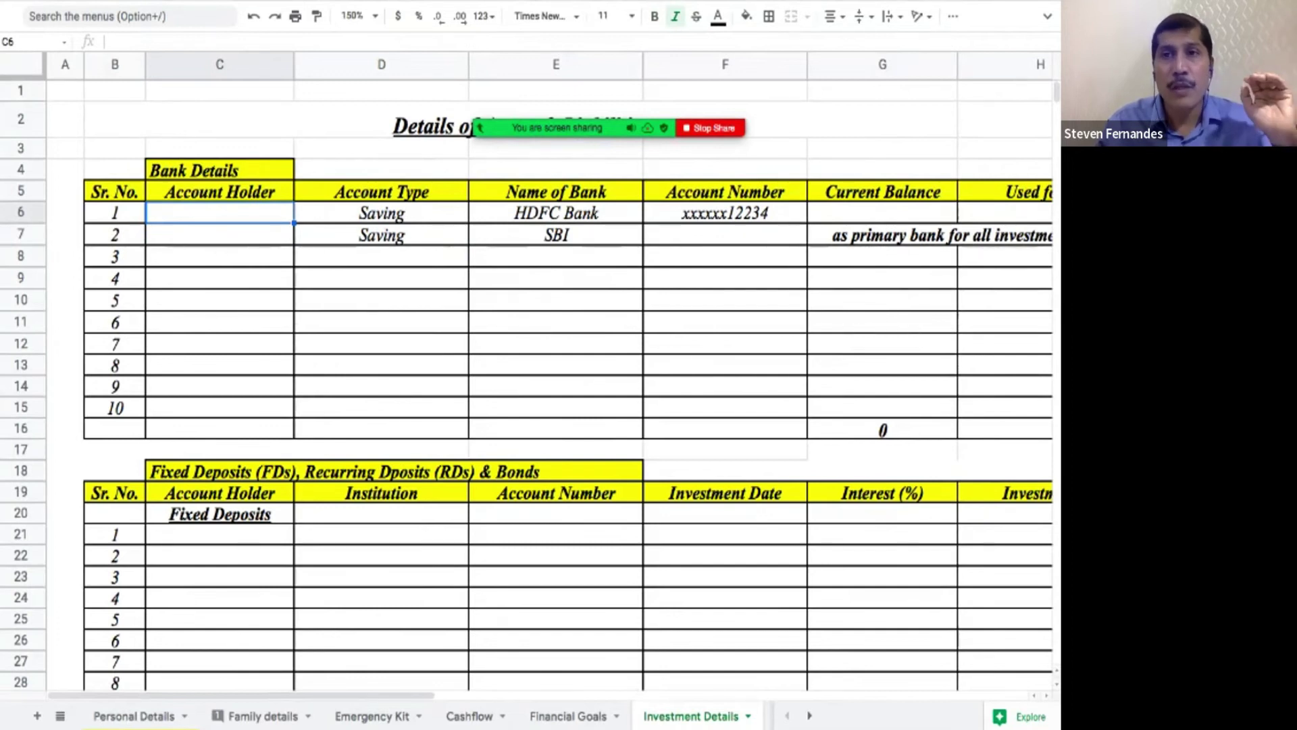
pyautogui.press('Down')
pyautogui.press('Down')
pyautogui.press('Down')
pyautogui.press('Down')
pyautogui.press('Down')
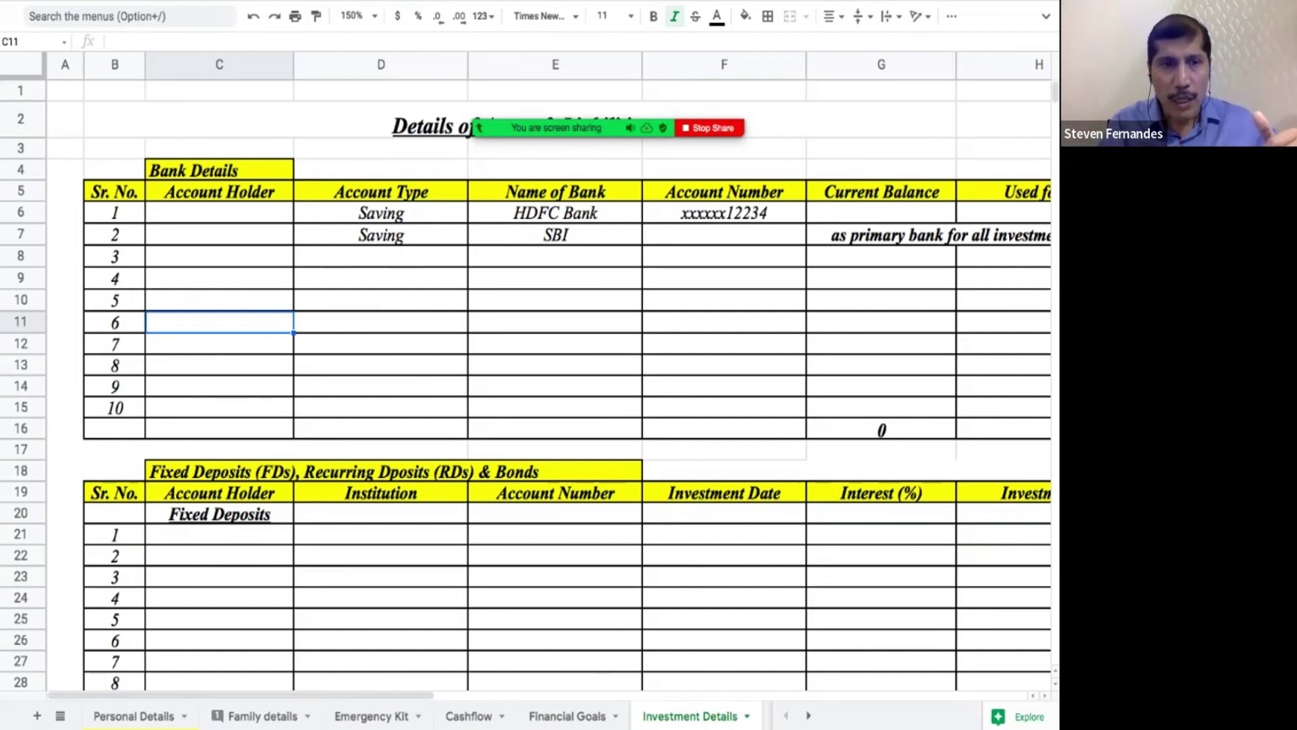
# - Examine the Fixed Deposits rows and the Recurring Deposits rows down to the Bonds heading
pyautogui.hotkey('ctrl', 'Down')
pyautogui.press('Down')
pyautogui.press('Down')
pyautogui.press('Down')
pyautogui.press('Down')
pyautogui.press('Down')
pyautogui.press('Down')
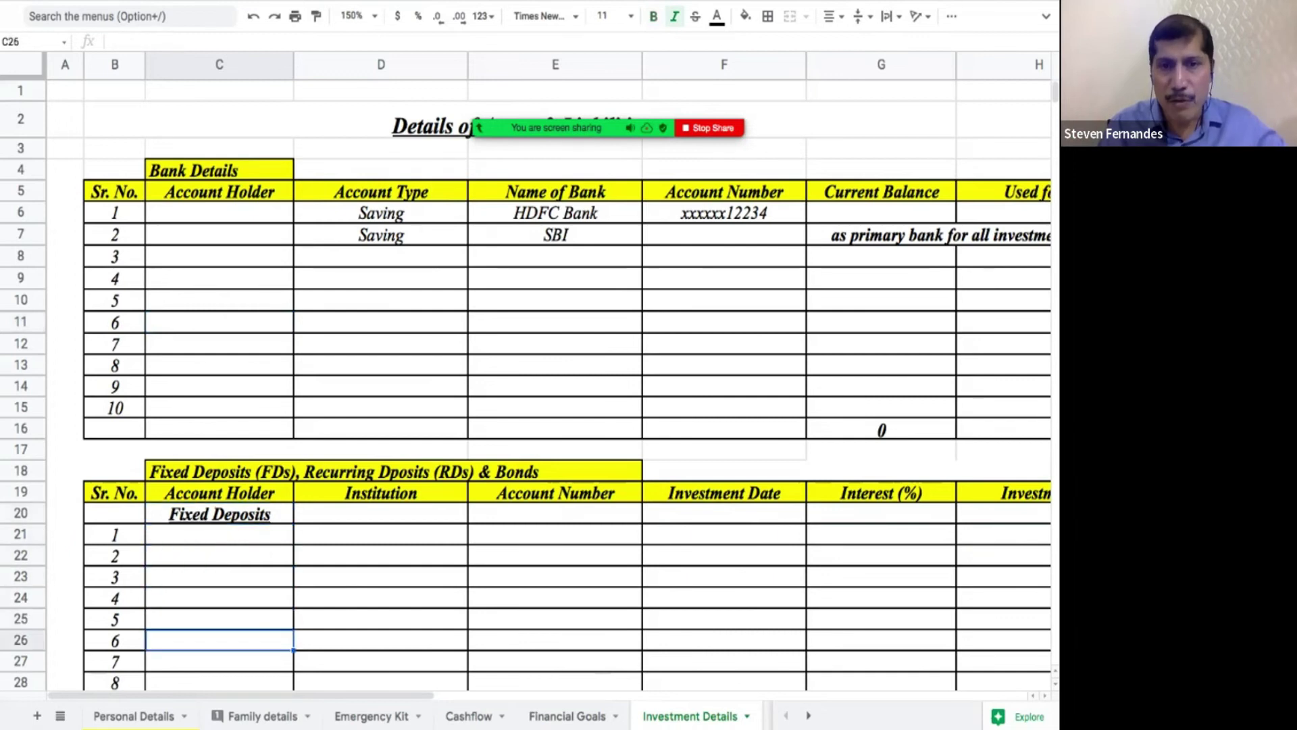
pyautogui.press('Down')
pyautogui.press('Down')
pyautogui.press('Down')
pyautogui.press('Down')
pyautogui.press('Down')
pyautogui.press('Down')
pyautogui.press('Down')
pyautogui.press('Down')
pyautogui.press('Down')
pyautogui.press('Down')
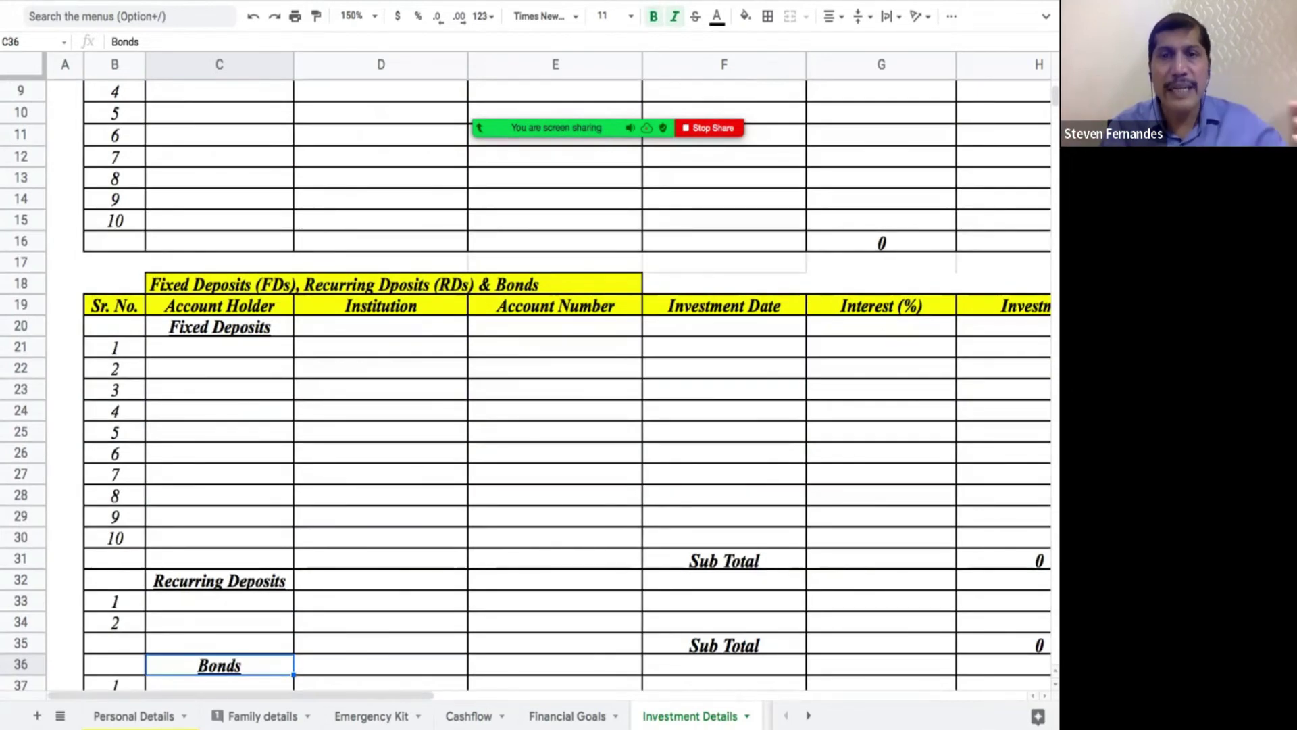
pyautogui.press('Up')
pyautogui.press('Up')
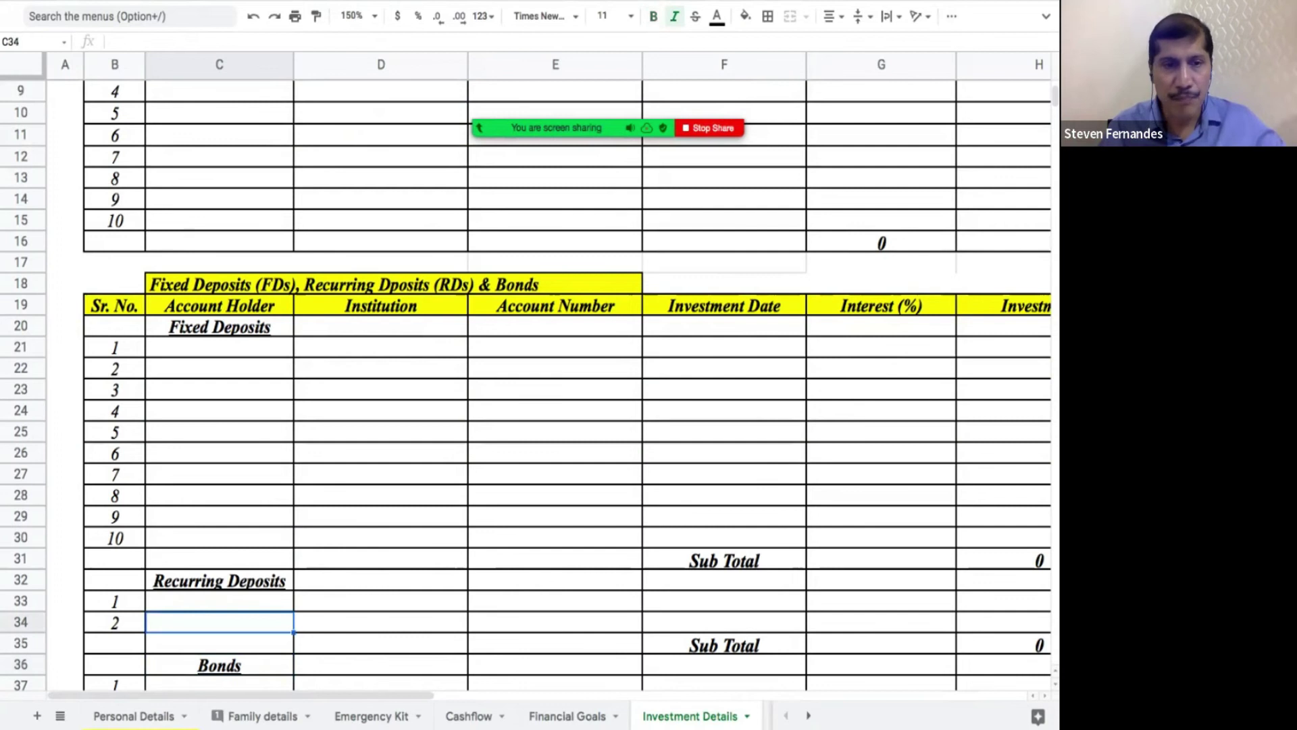
# - Examine the Bonds rows with their totals and the National Pension Scheme (NPS) table
pyautogui.press('Down')
pyautogui.press('Down')
pyautogui.press('Down')
pyautogui.press('Down')
pyautogui.press('Down')
pyautogui.press('Down')
pyautogui.press('Down')
pyautogui.press('Down')
pyautogui.press('Down')
pyautogui.press('Down')
pyautogui.press('Down')
pyautogui.press('Down')
pyautogui.press('Down')
pyautogui.press('Down')
pyautogui.press('Down')
pyautogui.press('Down')
pyautogui.press('Down')
pyautogui.press('Down')
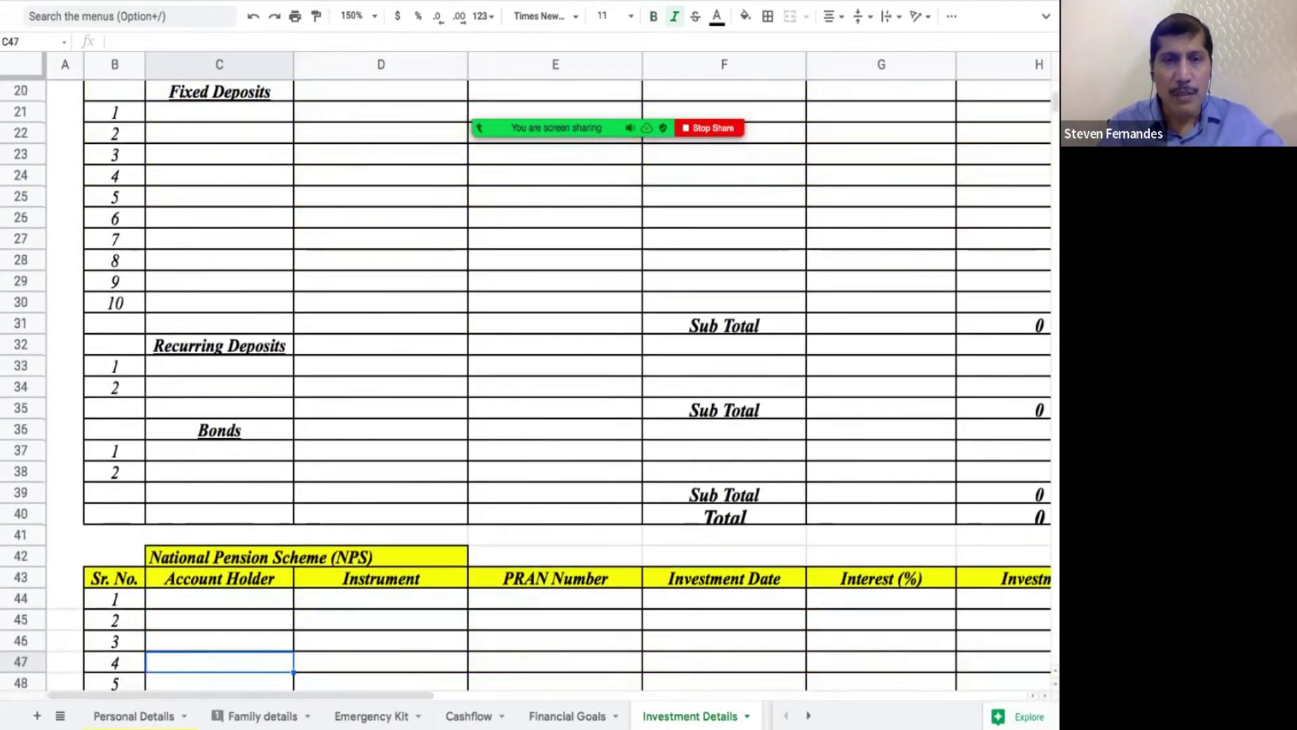
# - Examine the Public Provident Fund (PPF) and Employees Provident Fund (EPF) tables
pyautogui.press('Down')
pyautogui.press('Down')
pyautogui.press('Down')
pyautogui.press('Down')
pyautogui.press('Down')
pyautogui.press('Down')
pyautogui.press('Down')
pyautogui.press('Down')
pyautogui.press('Down')
pyautogui.press('Down')
pyautogui.press('Down')
pyautogui.press('Down')
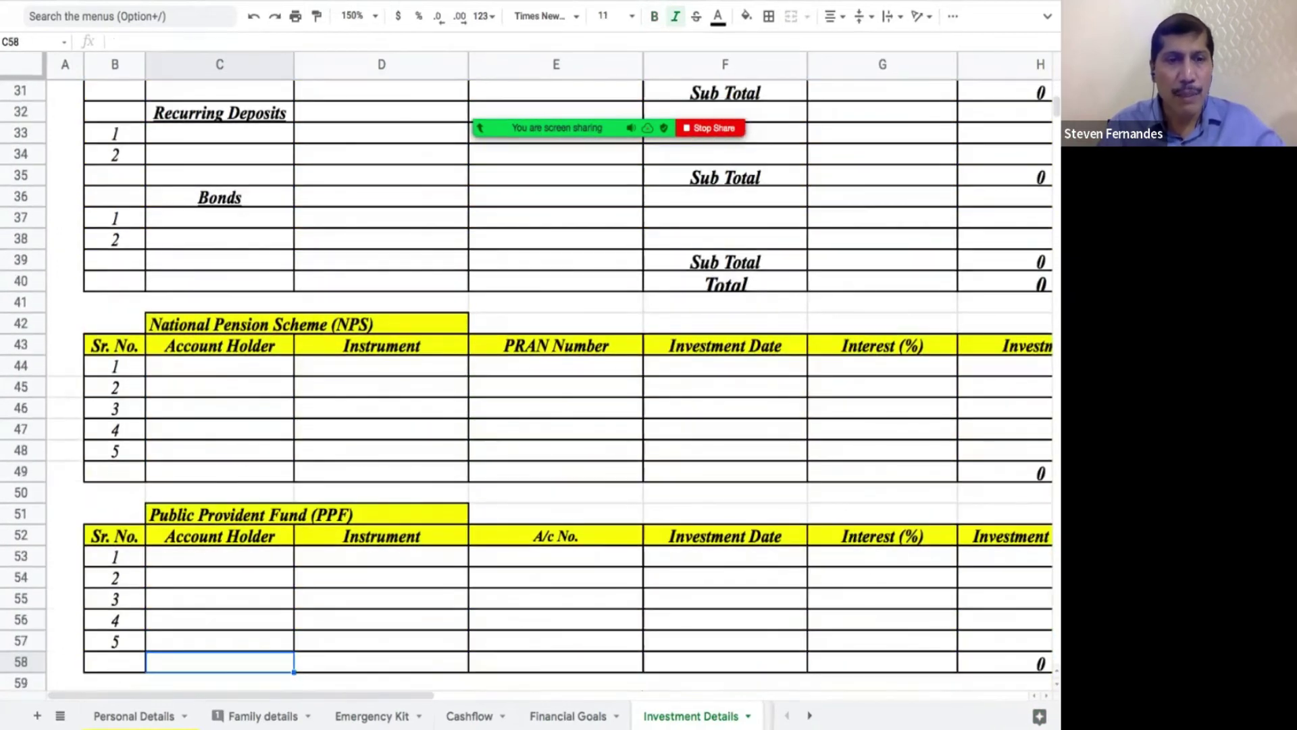
pyautogui.press('Down')
pyautogui.press('Down')
pyautogui.press('Down')
pyautogui.press('Down')
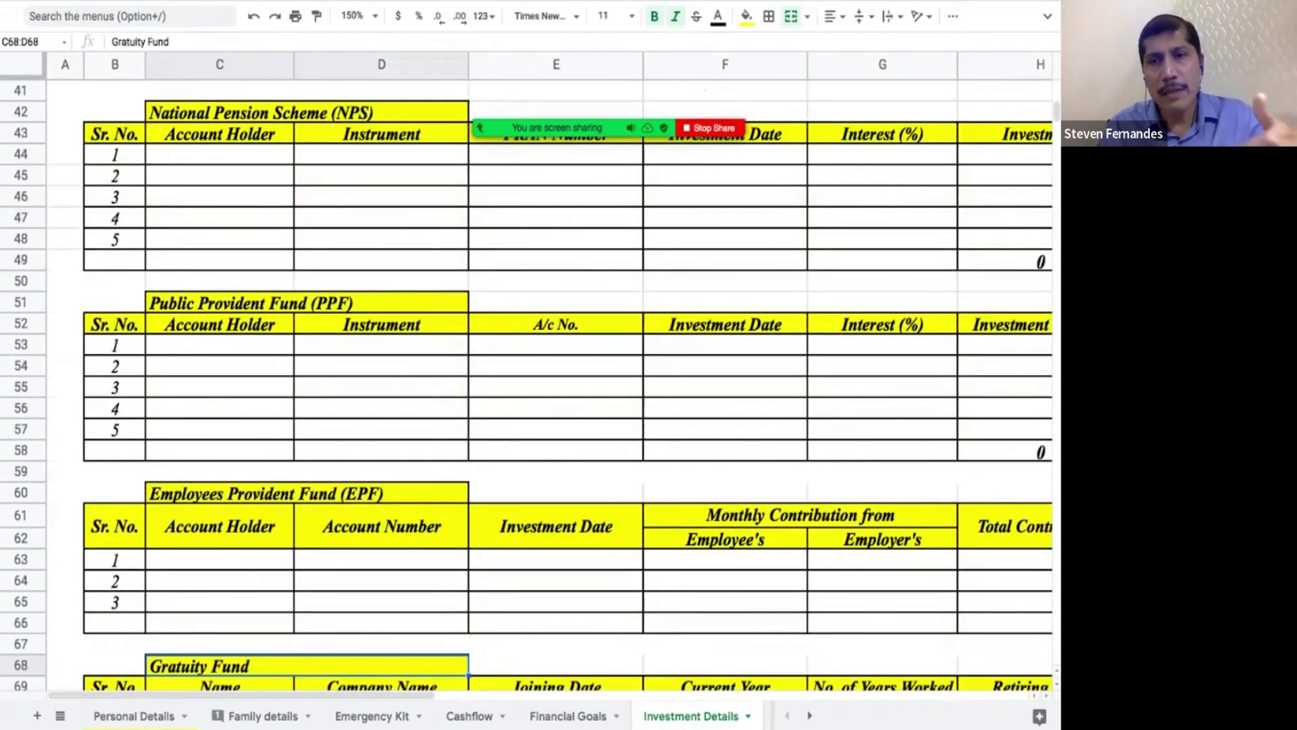
# - Examine the Gratuity Fund table and the start of the Postal Schemes table
pyautogui.press('Down')
pyautogui.press('Down')
pyautogui.press('Down')
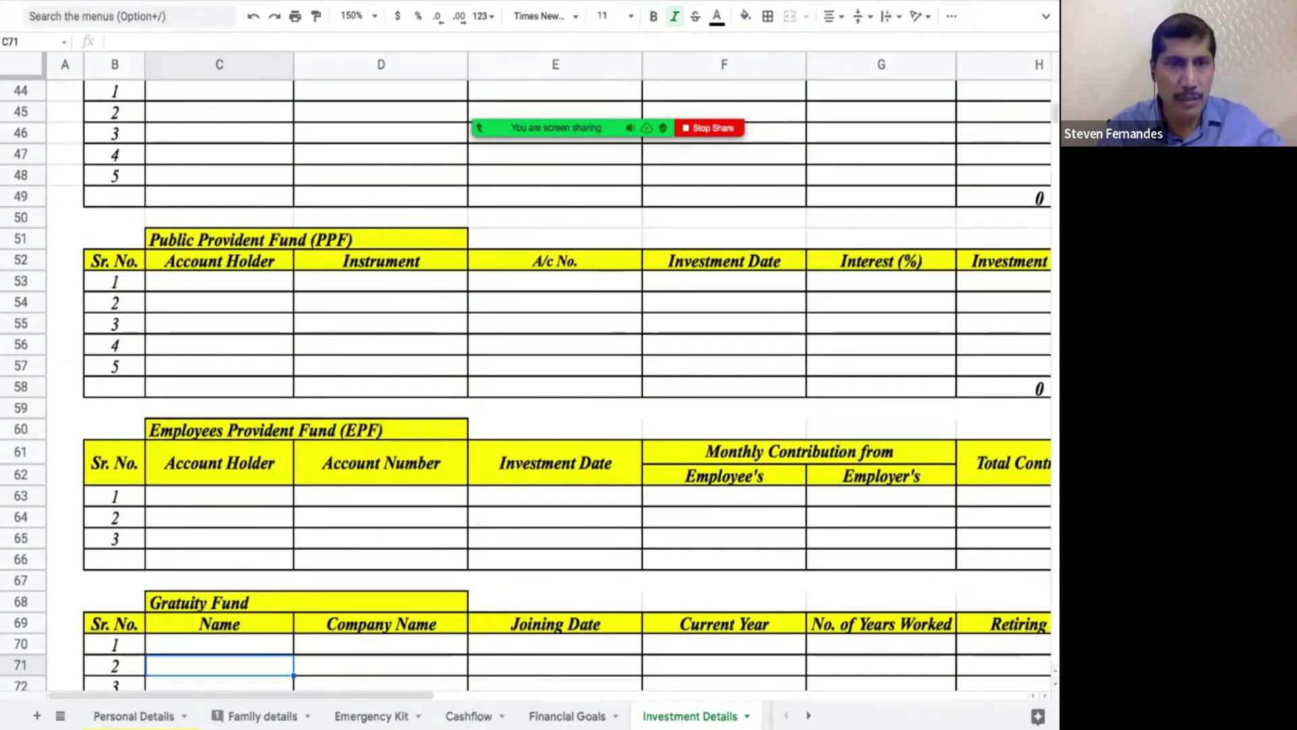
pyautogui.press('Down')
pyautogui.press('Down')
pyautogui.press('Down')
pyautogui.press('Down')
pyautogui.press('Down')
pyautogui.press('Down')
pyautogui.press('Down')
pyautogui.press('Down')
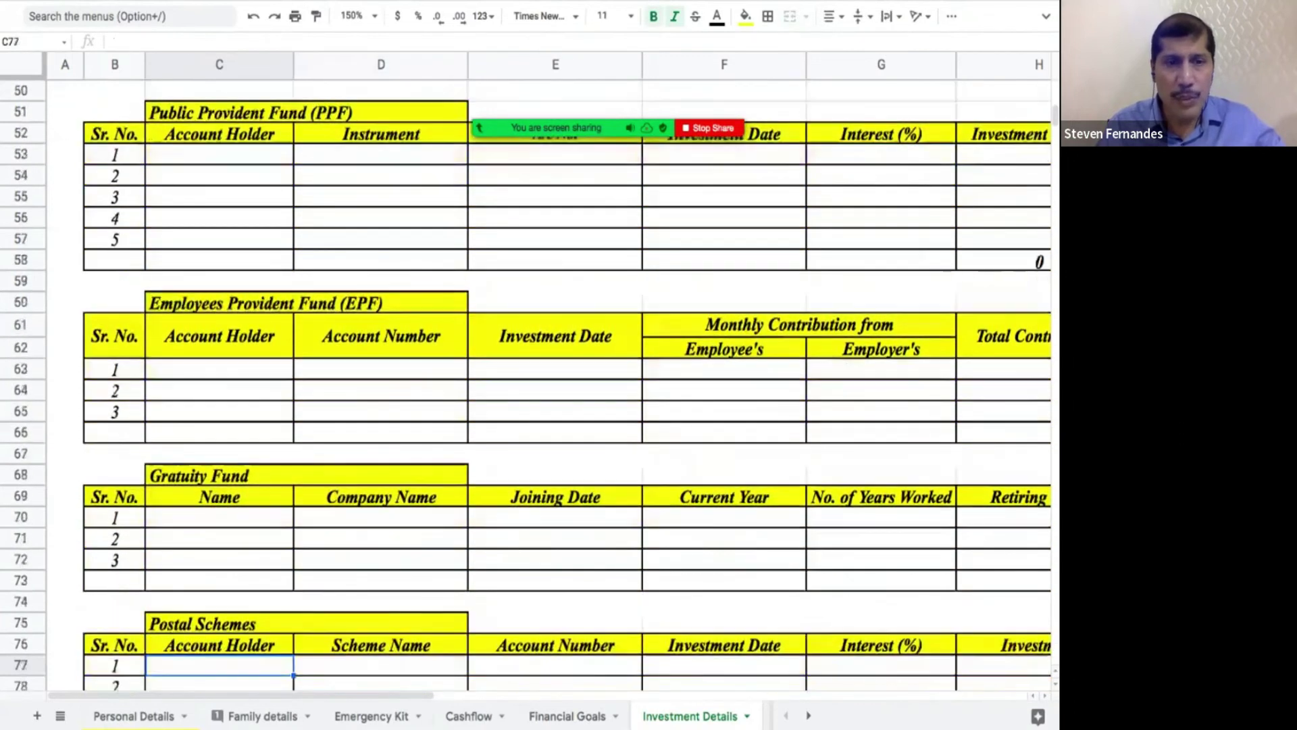
# - Examine the rest of Postal Schemes and the Real Estate Assets/Business Assets table through its total row
pyautogui.press('Down')
pyautogui.press('Down')
pyautogui.press('Down')
pyautogui.press('Down')
pyautogui.press('Down')
pyautogui.press('Down')
pyautogui.press('Down')
pyautogui.press('Down')
pyautogui.press('Down')
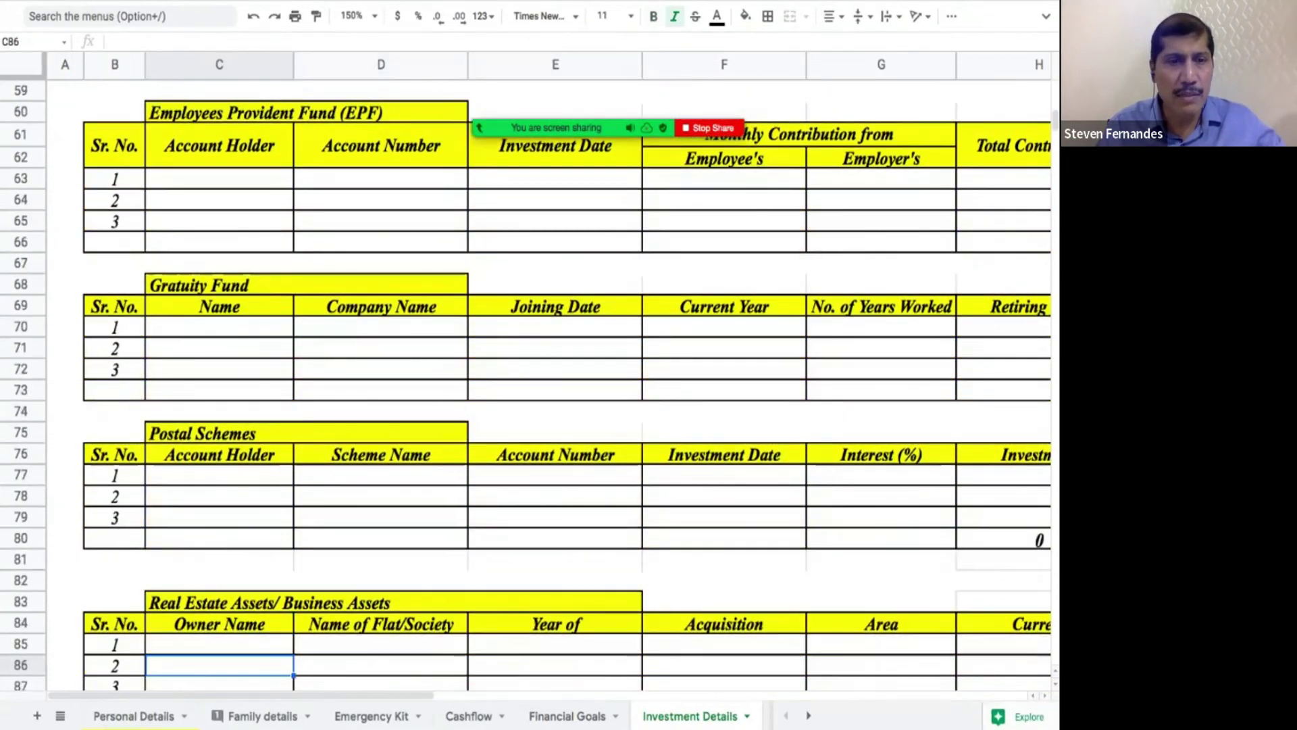
pyautogui.press('Down')
pyautogui.press('Down')
pyautogui.click(219, 640)
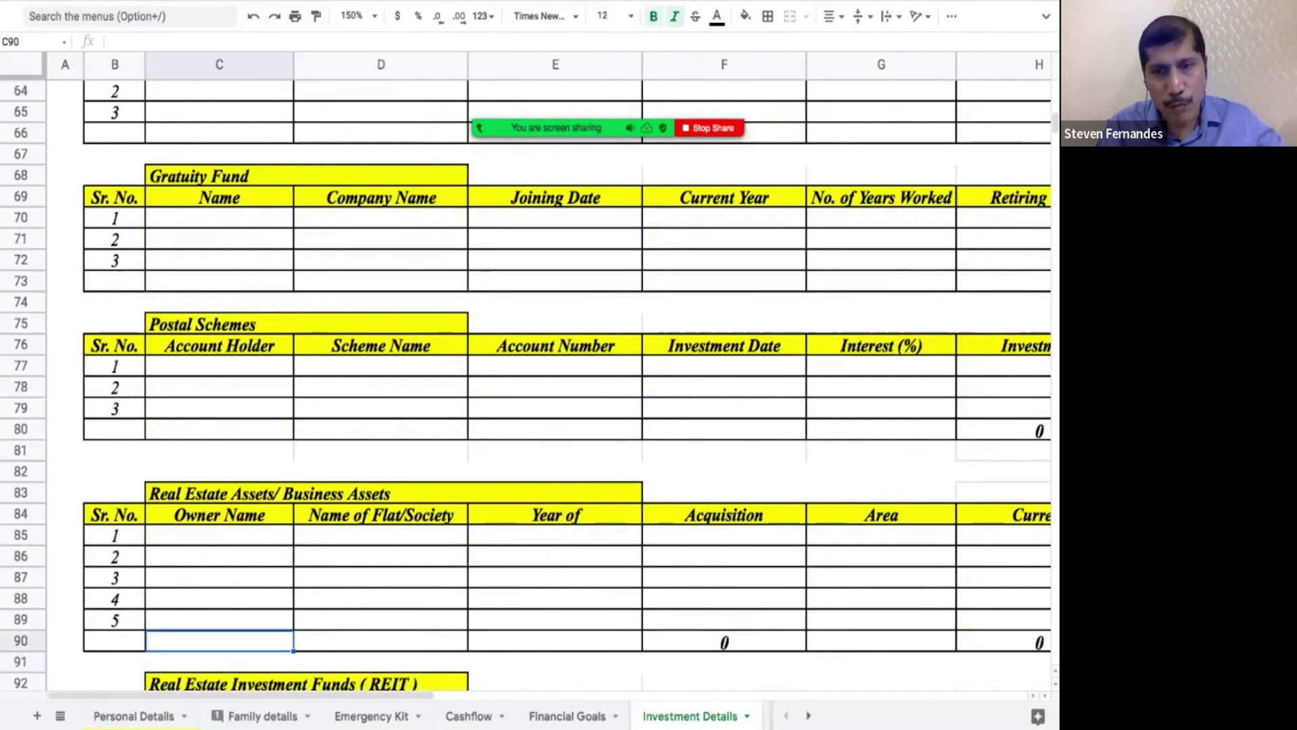
pyautogui.click(219, 661)
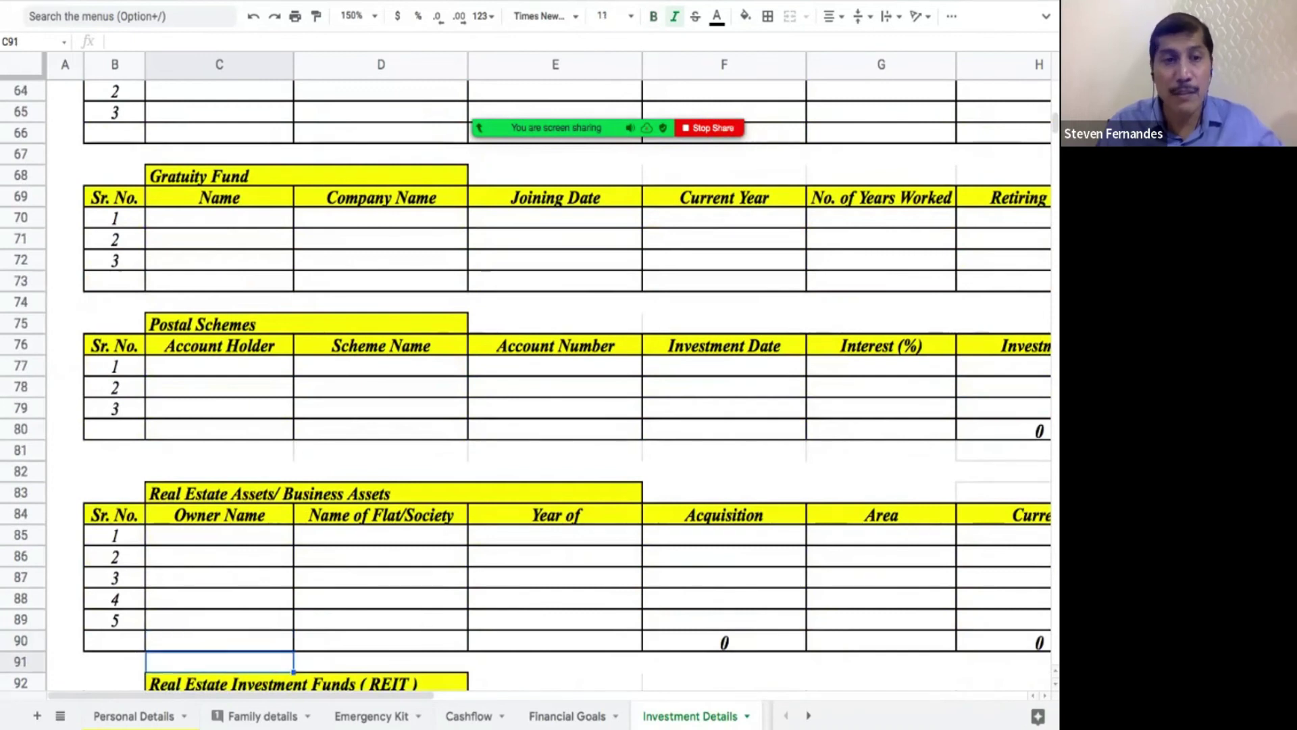
pyautogui.click(219, 640)
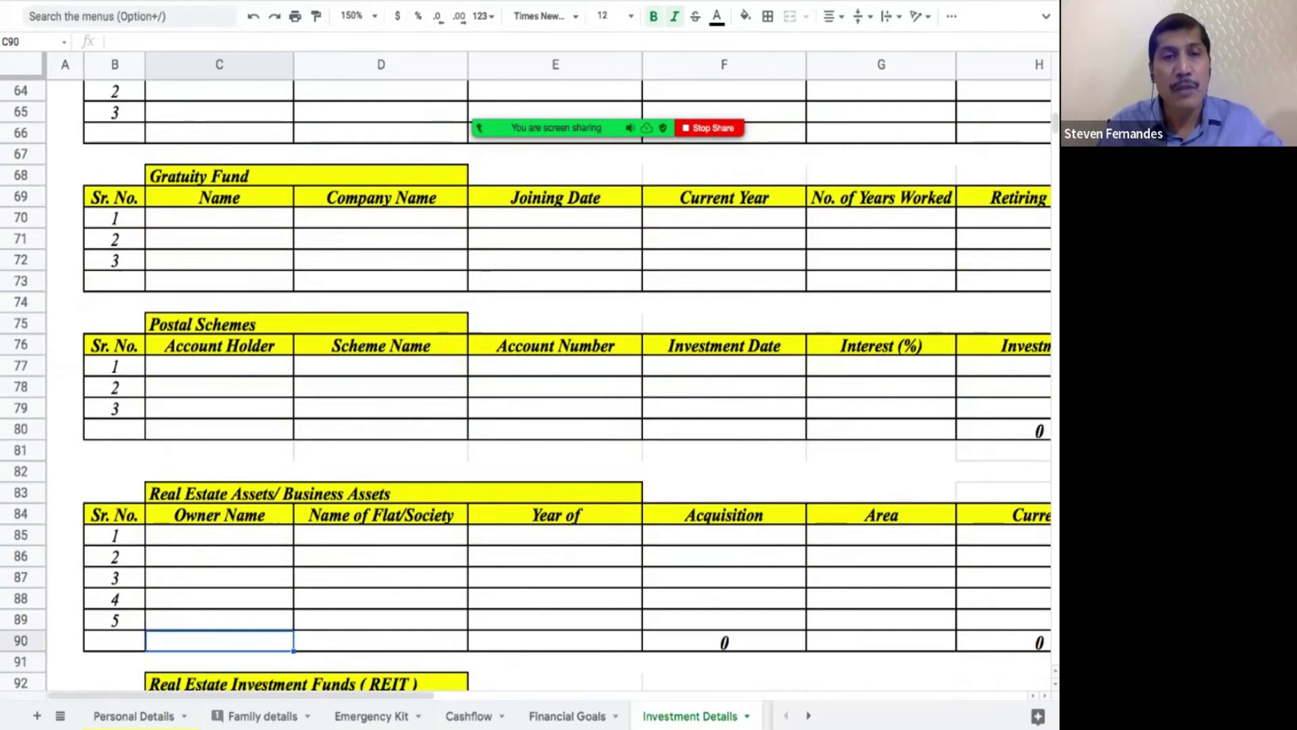
# - Examine the Real Estate Investment Funds (REIT) table down to the Liabilities header row
pyautogui.press('Down')
pyautogui.press('Down')
pyautogui.press('Down')
pyautogui.press('Down')
pyautogui.press('Down')
pyautogui.press('Down')
pyautogui.press('Down')
pyautogui.press('Down')
pyautogui.press('Down')
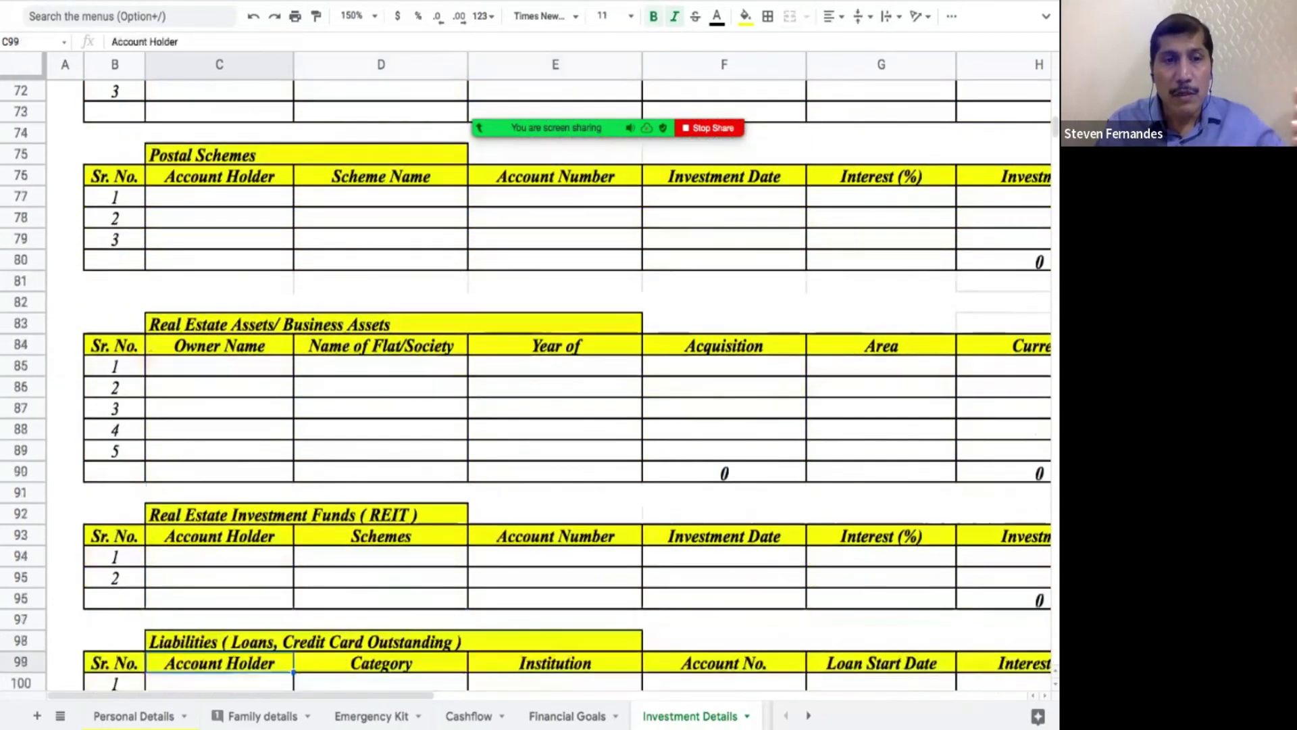
# - Examine the Liabilities table for loans and credit card outstanding, checking its category, institution and account number columns
pyautogui.press('Down')
pyautogui.press('Down')
pyautogui.press('Down')
pyautogui.press('Down')
pyautogui.press('Down')
pyautogui.press('Down')
pyautogui.press('Down')
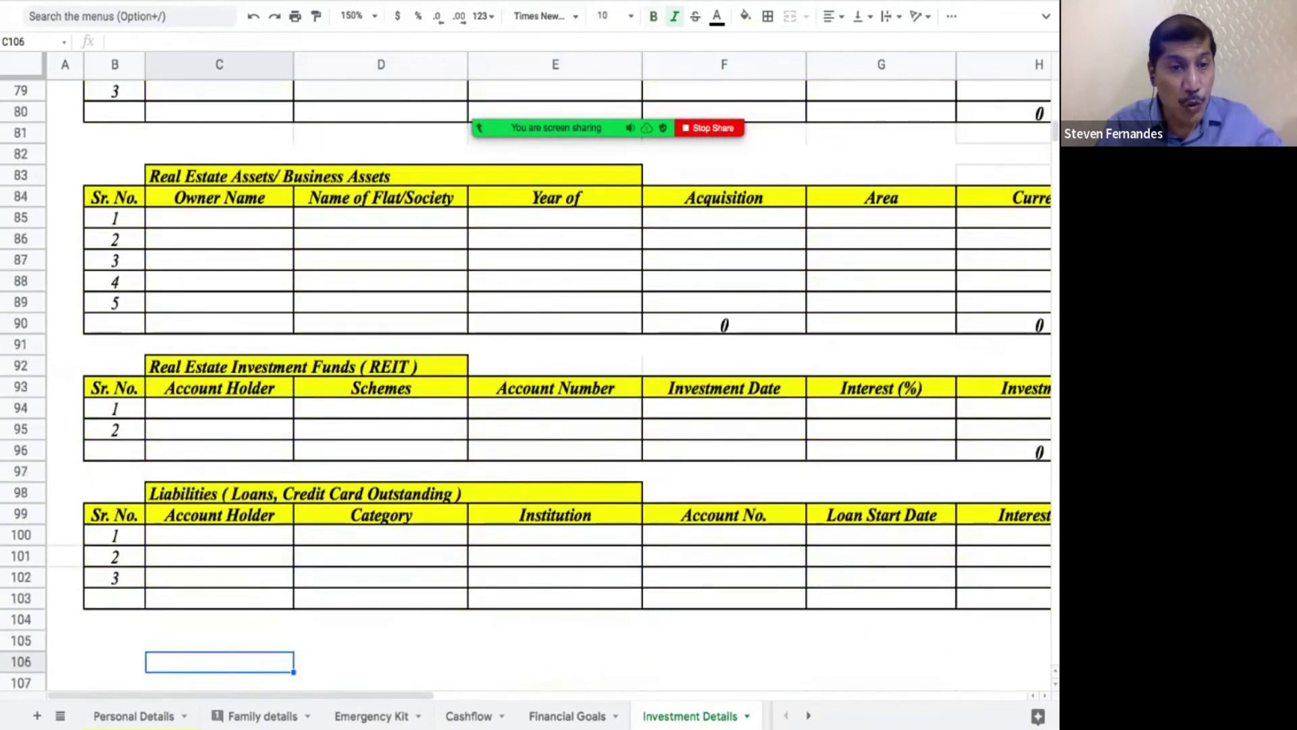
pyautogui.press('Up')
pyautogui.press('Up')
pyautogui.press('Up')
pyautogui.press('Up')
pyautogui.press('Up')
pyautogui.press('Up')
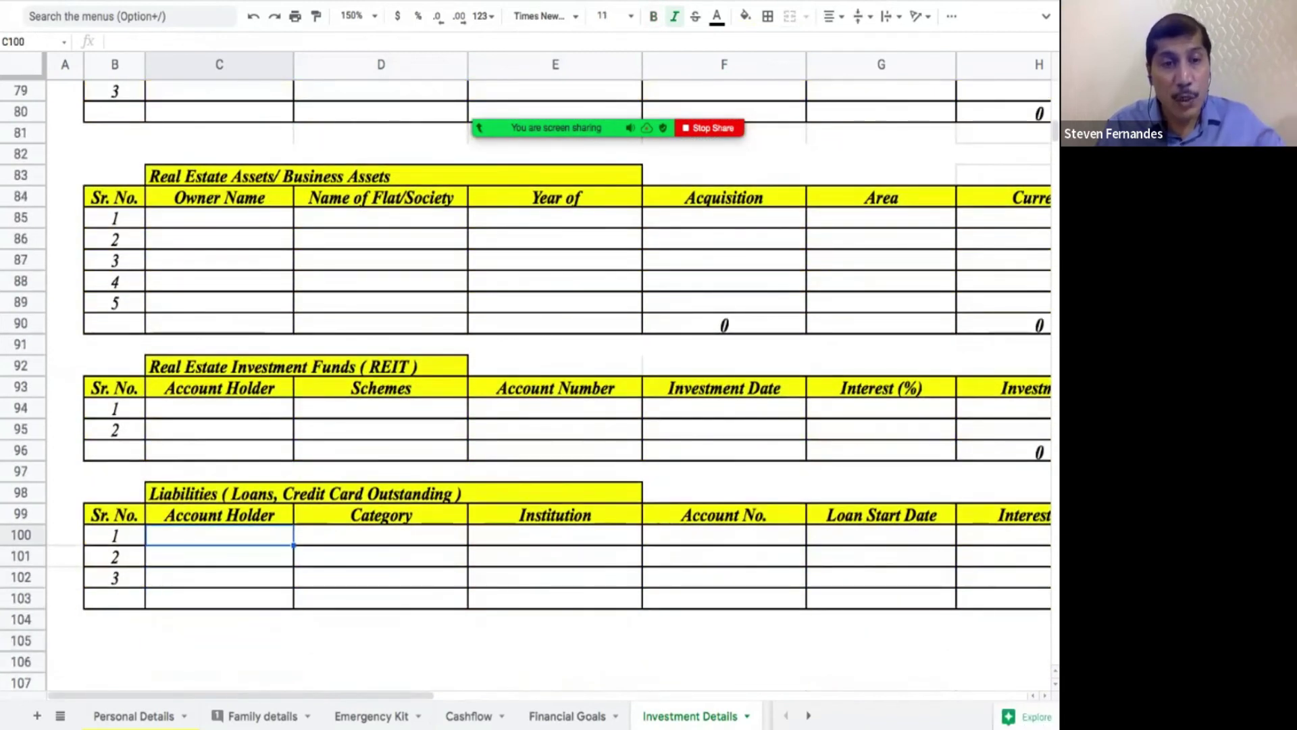
pyautogui.press('Down')
pyautogui.press('Right')
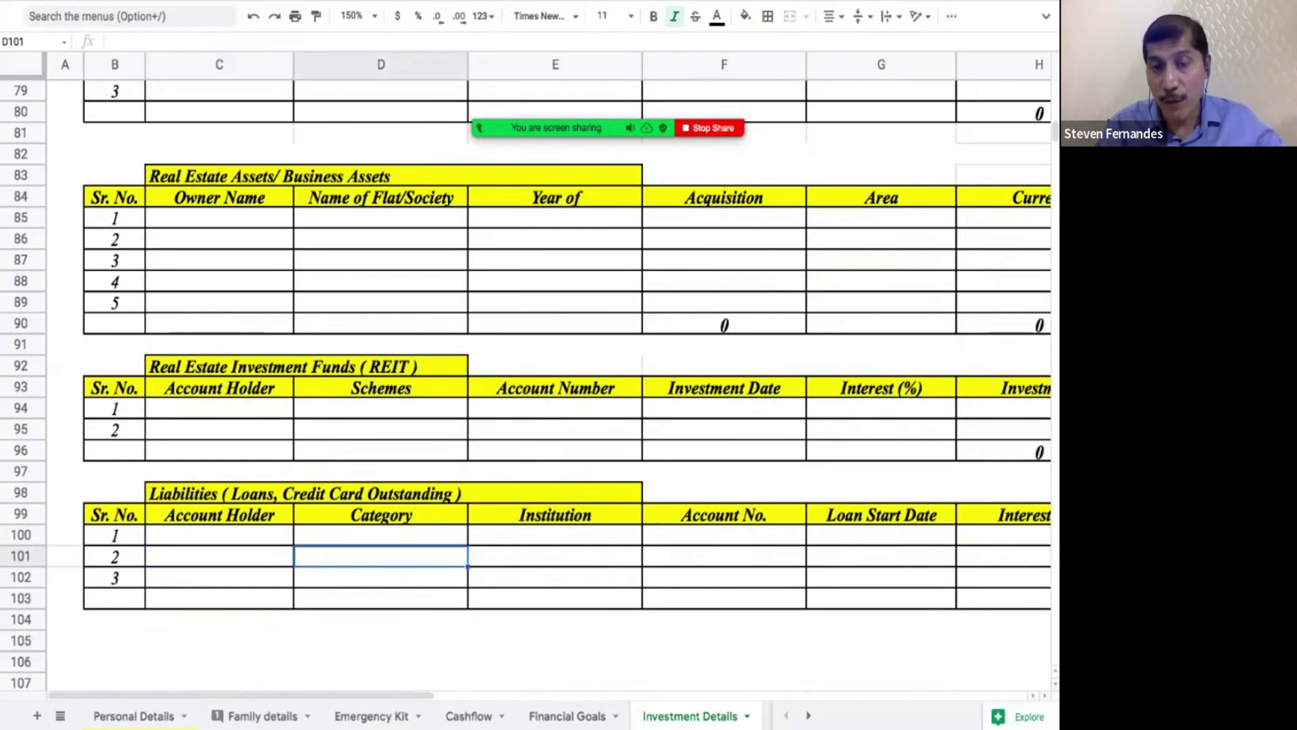
pyautogui.press('Right')
pyautogui.press('Right')
pyautogui.press('Right')
pyautogui.press('Right')
pyautogui.press('Right')
pyautogui.press('Right')
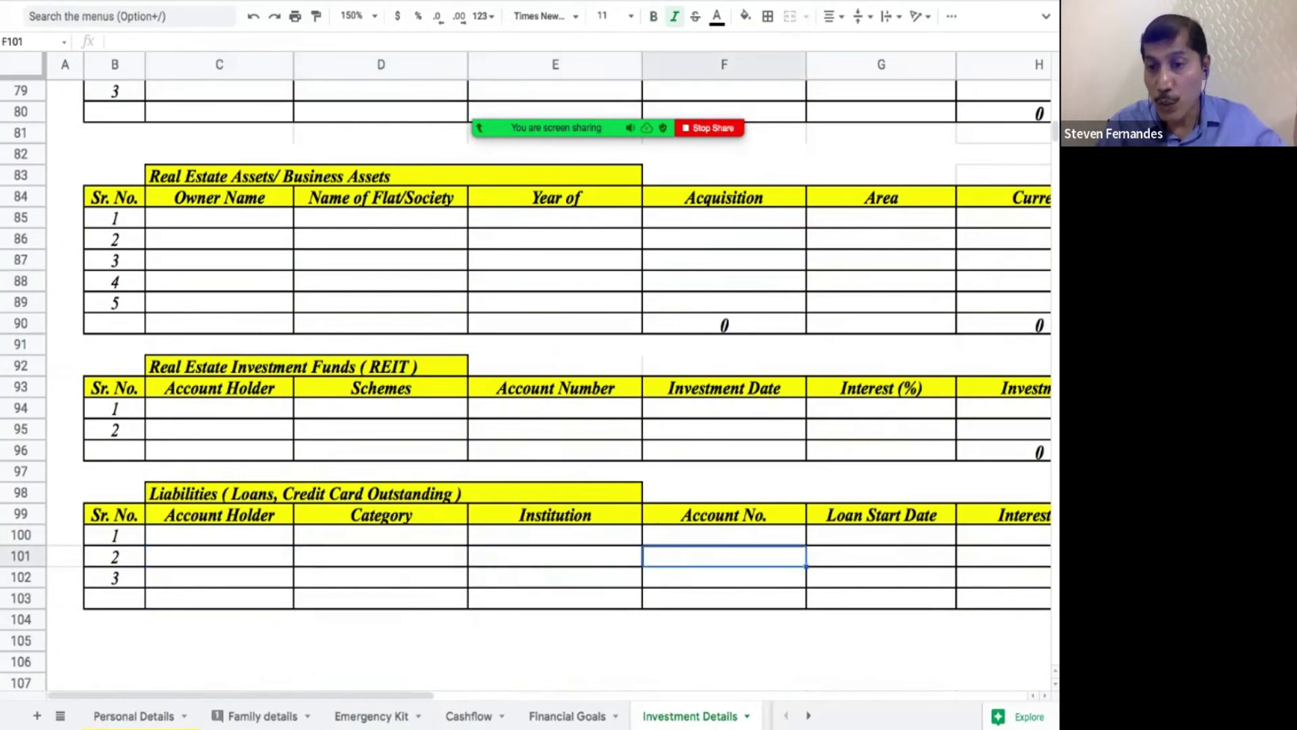
pyautogui.press('Left')
pyautogui.press('Left')
pyautogui.press('Left')
pyautogui.press('Left')
pyautogui.press('Left')
pyautogui.press('Left')
pyautogui.press('Left')
pyautogui.press('Left')
pyautogui.press('Left')
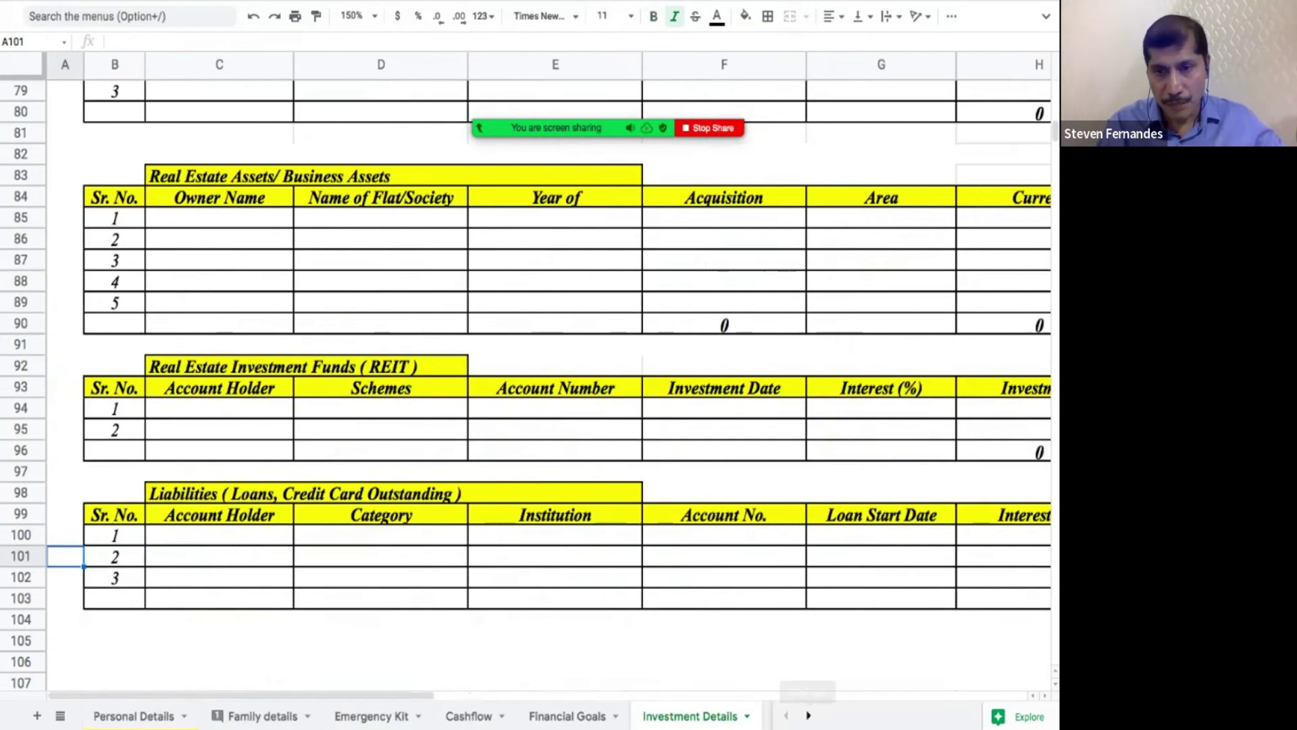
# - Open the INSURANCE POLICIES sheet and examine the Life Insurance columns from Policy Holder through Premium Amount
pyautogui.click(808, 716)
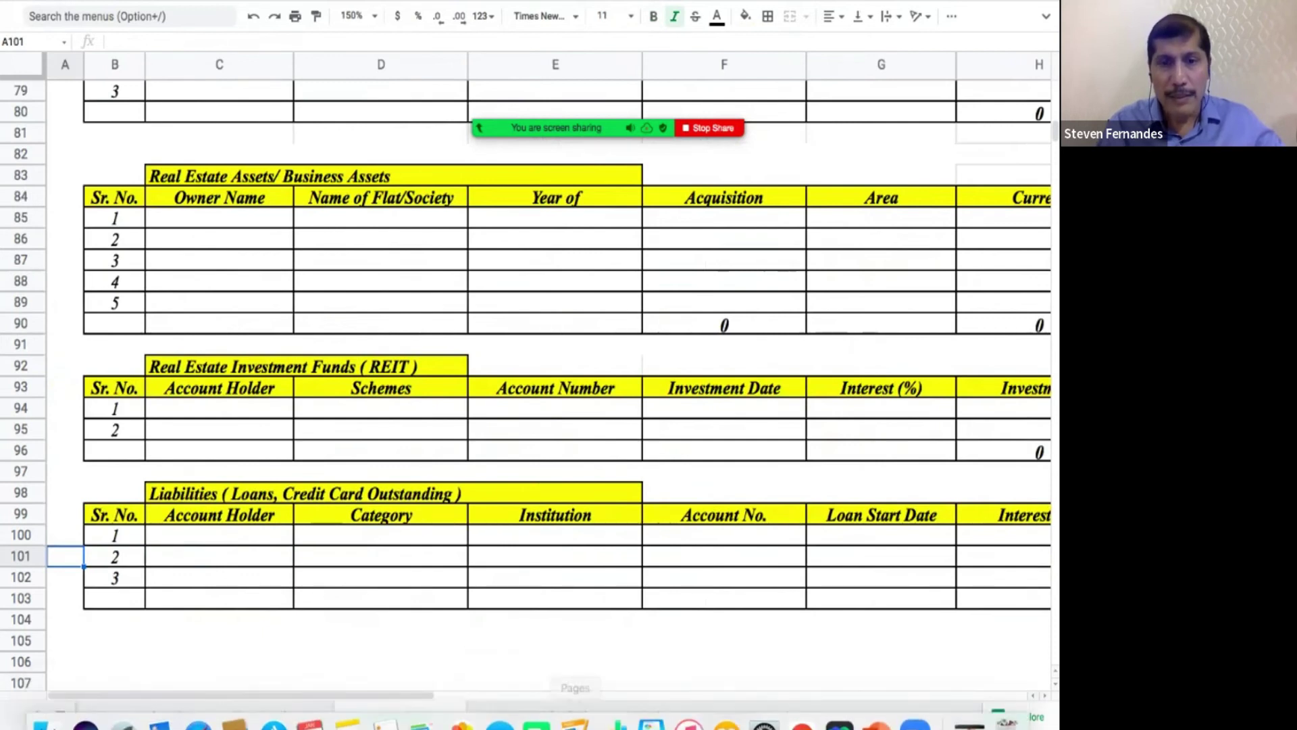
pyautogui.click(533, 716)
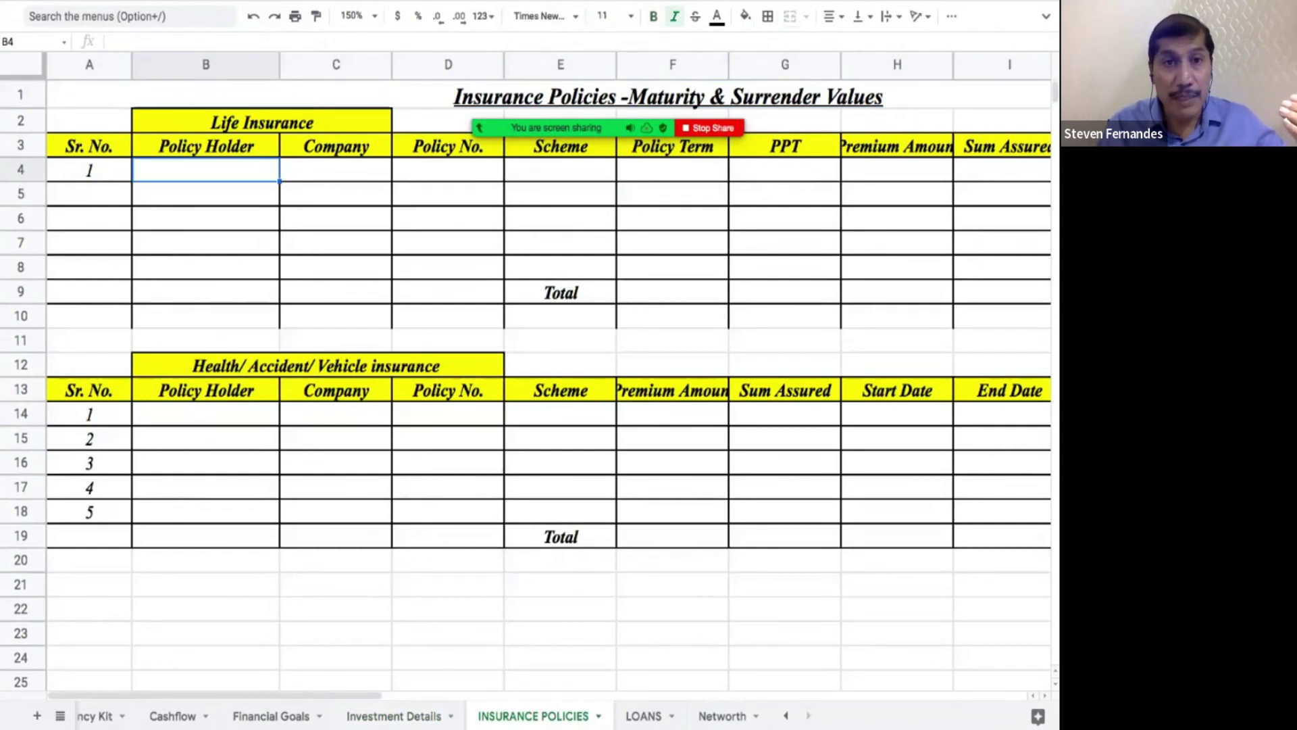
pyautogui.press('Right')
pyautogui.press('Right')
pyautogui.press('Right')
pyautogui.press('Right')
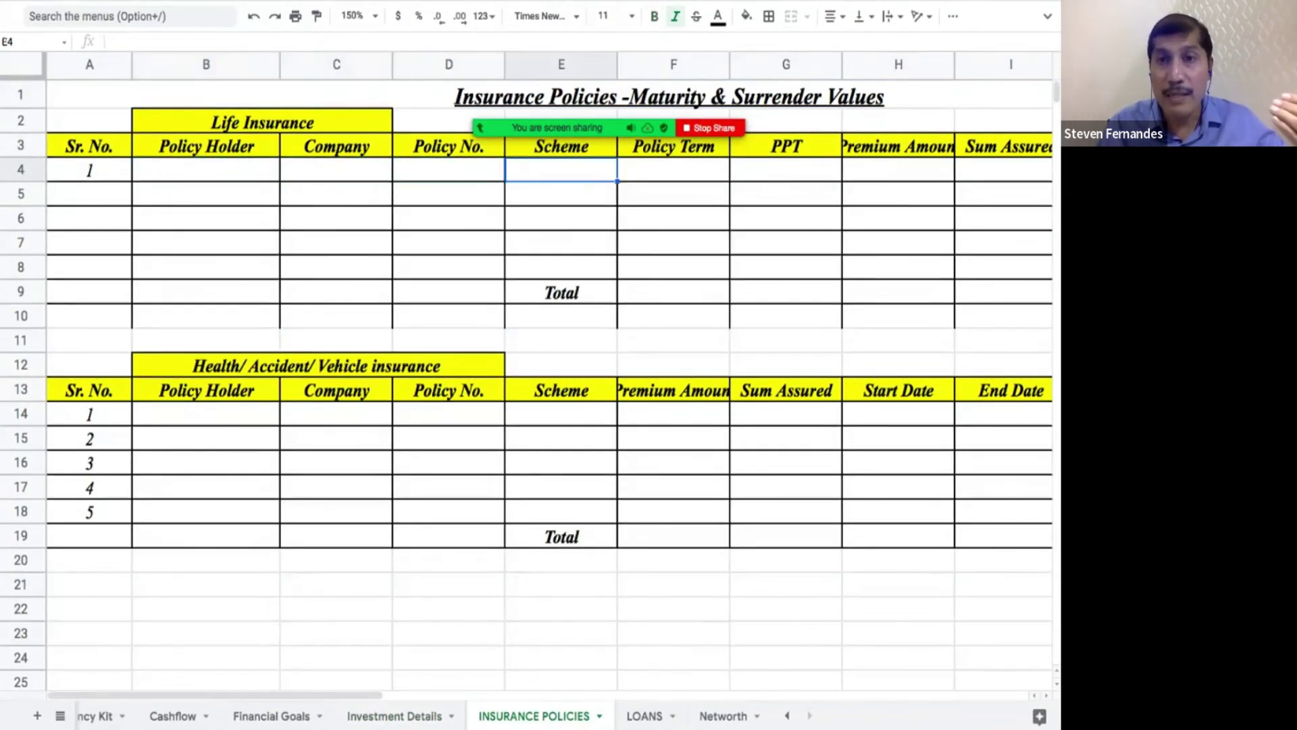
pyautogui.press('Right')
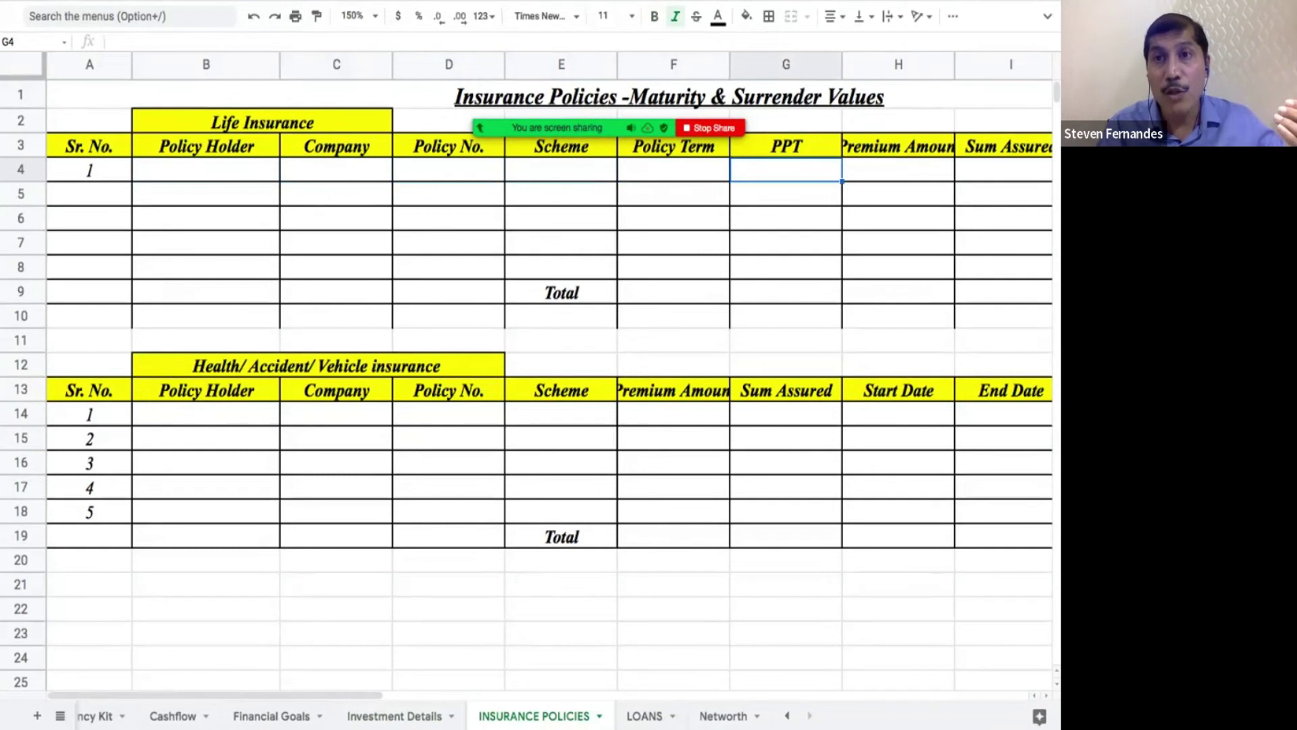
pyautogui.press('Right')
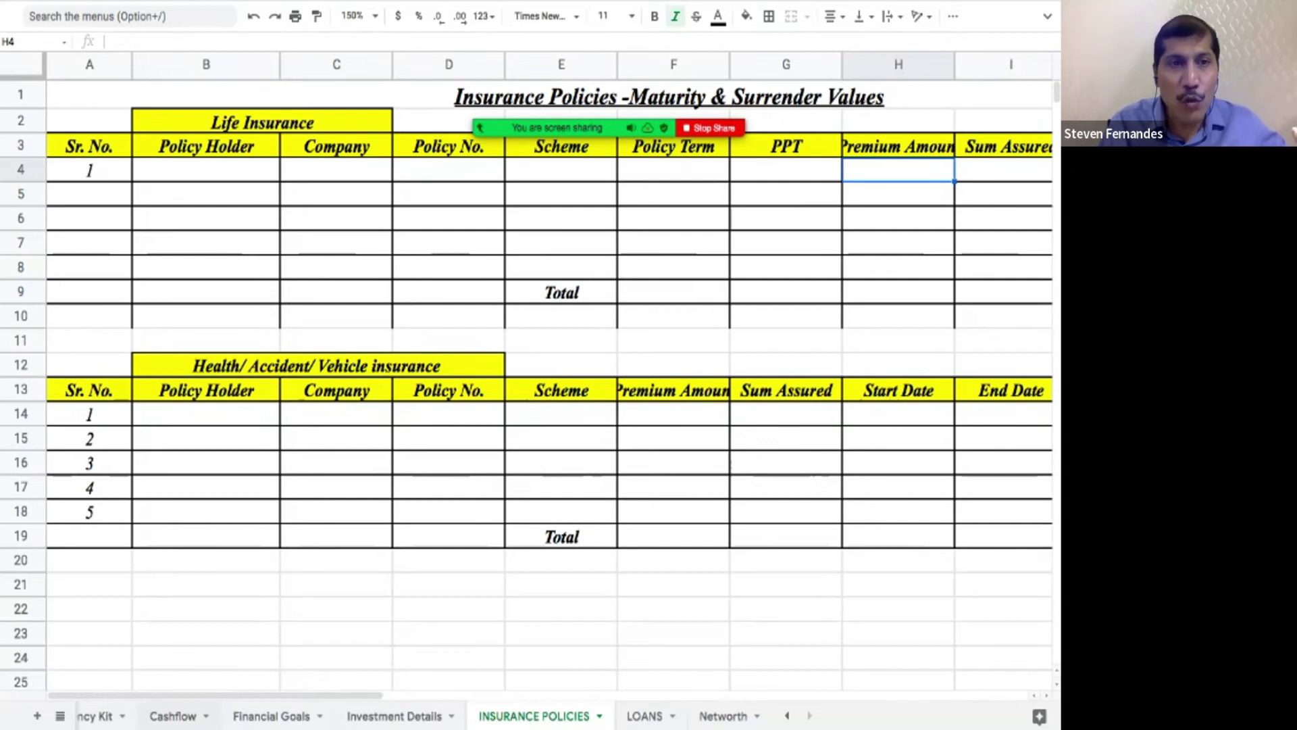
# - Review the Cashflow sheet's Variable Outflows section from the voluntary expenses up to its heading
pyautogui.click(172, 716)
pyautogui.press('Up')
pyautogui.press('Up')
pyautogui.press('Up')
pyautogui.press('Up')
pyautogui.press('Up')
pyautogui.press('Up')
pyautogui.press('Up')
pyautogui.press('Up')
pyautogui.press('Up')
pyautogui.press('Up')
pyautogui.press('Up')
pyautogui.press('Up')
pyautogui.press('Up')
pyautogui.press('Up')
pyautogui.press('Up')
pyautogui.press('Up')
pyautogui.press('Up')
pyautogui.press('Up')
pyautogui.press('Up')
pyautogui.press('Up')
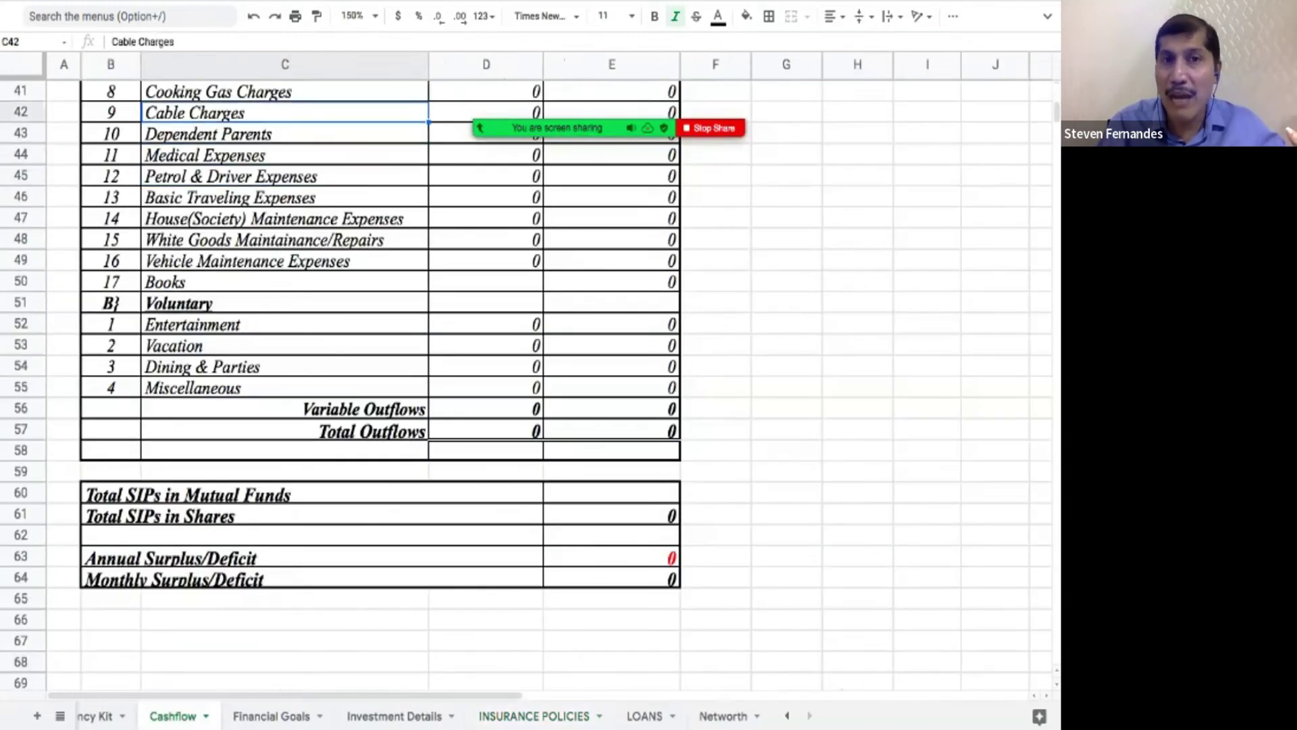
pyautogui.press('Up')
pyautogui.press('Up')
pyautogui.press('Up')
pyautogui.press('Up')
pyautogui.press('Up')
pyautogui.press('Up')
pyautogui.press('Up')
pyautogui.press('Up')
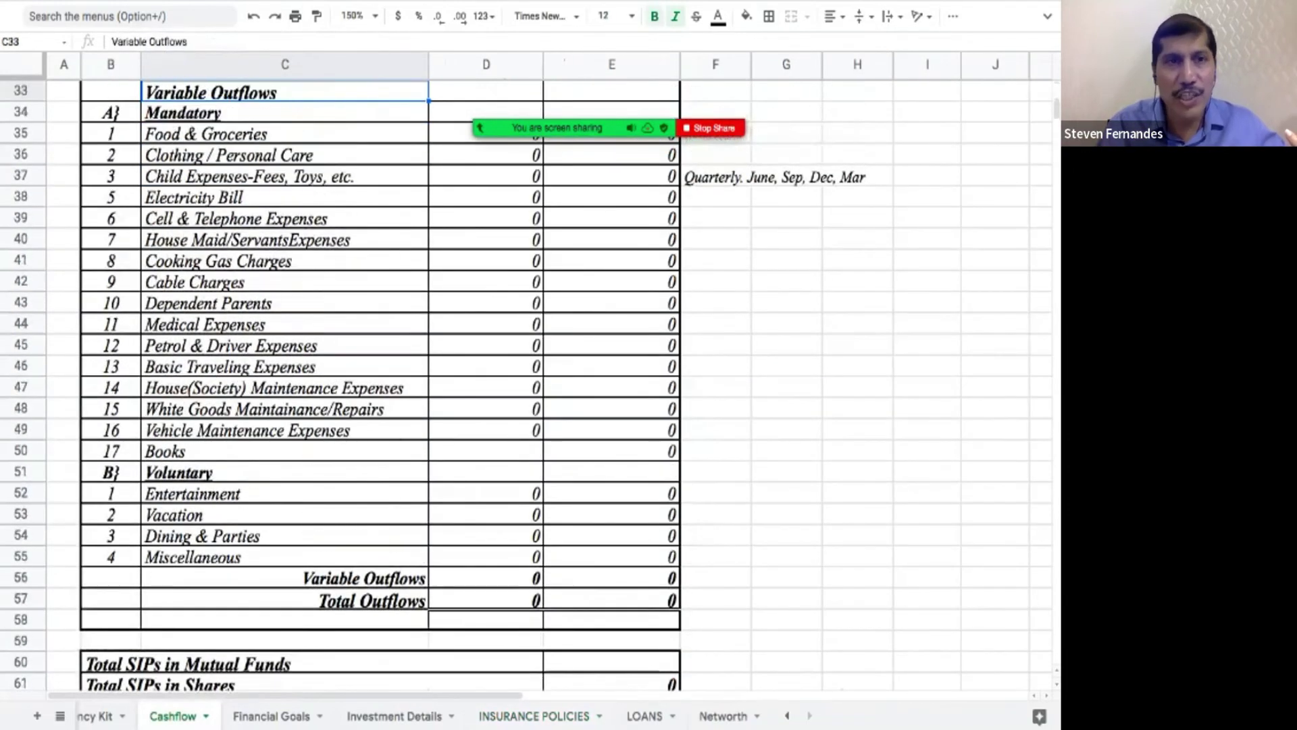
# - Check the Life Insurance premium cells under Fixed Outflows and return to the INSURANCE POLICIES sheet
pyautogui.press('Up')
pyautogui.press('Up')
pyautogui.press('Up')
pyautogui.press('Up')
pyautogui.press('Up')
pyautogui.press('Up')
pyautogui.press('Up')
pyautogui.press('Up')
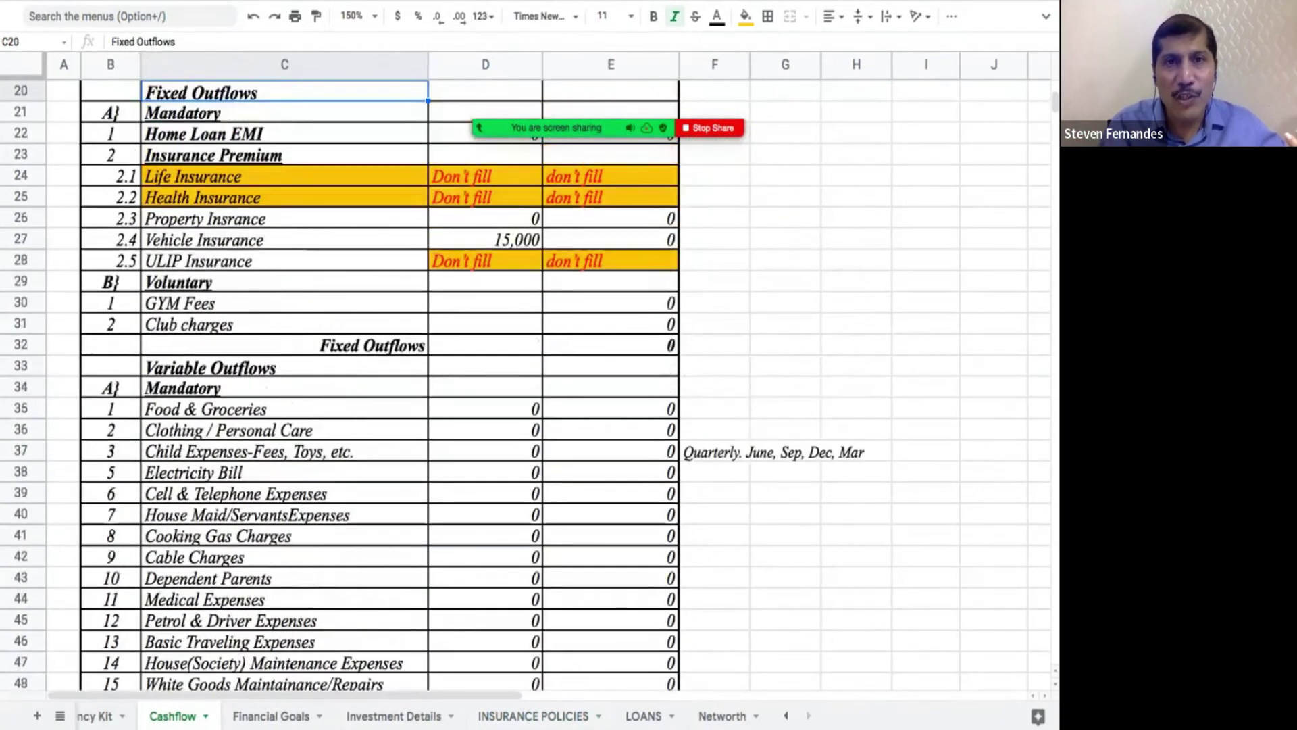
pyautogui.click(485, 176)
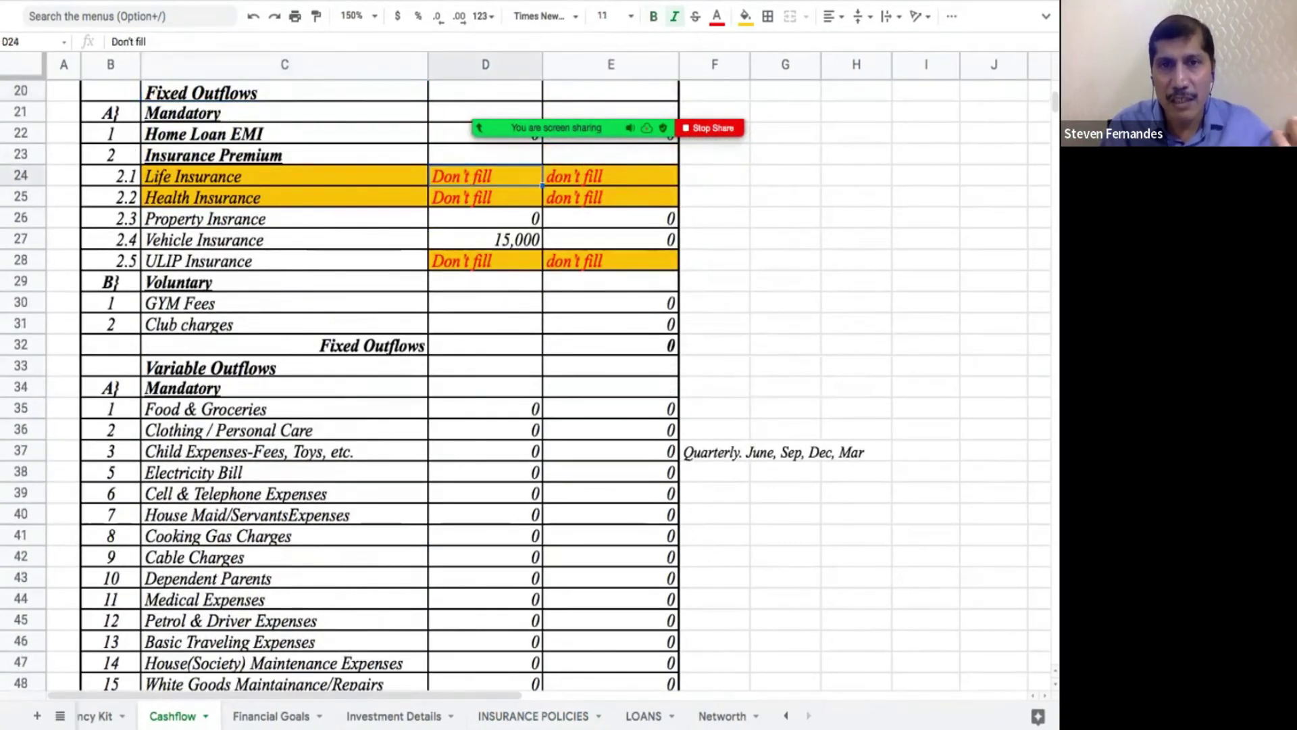
pyautogui.click(610, 176)
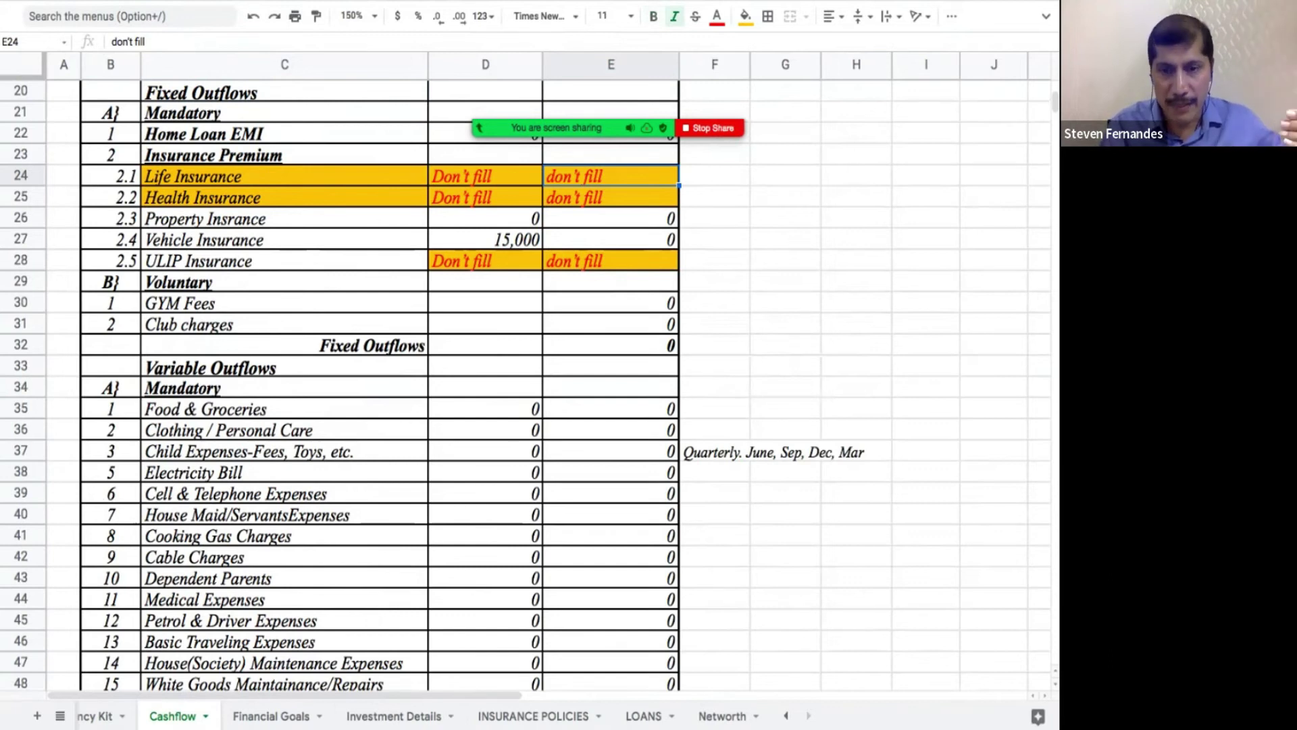
pyautogui.click(533, 716)
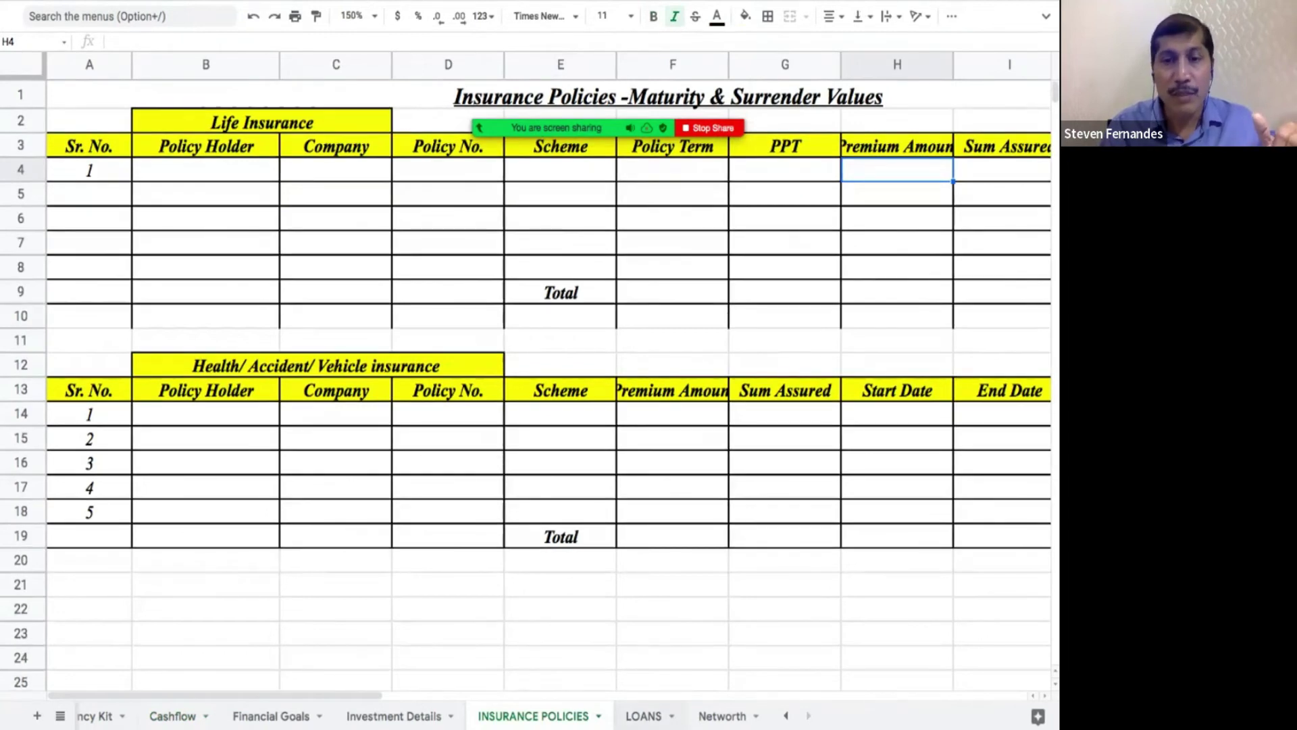
# - Examine the loan types on the LOANS sheet, from Credit card debt down to Medical/other past due bills
pyautogui.moveTo(651, 701)
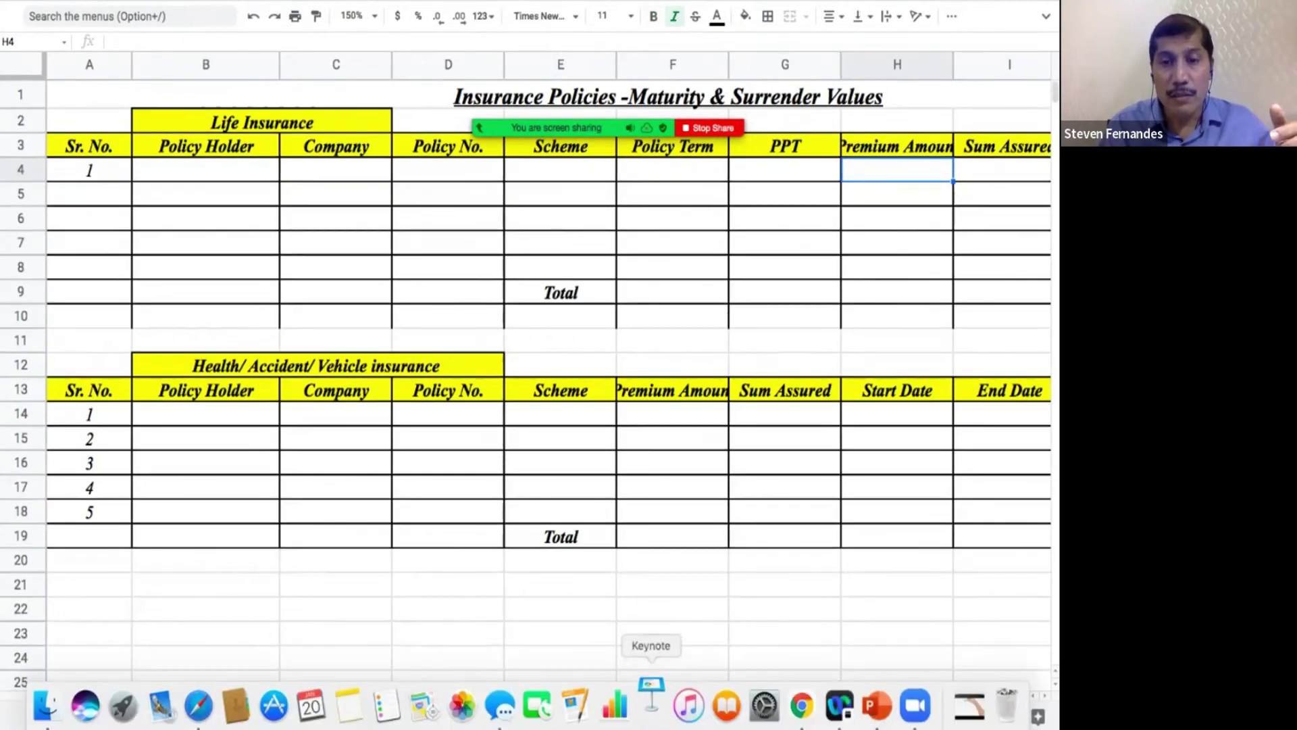
pyautogui.click(643, 715)
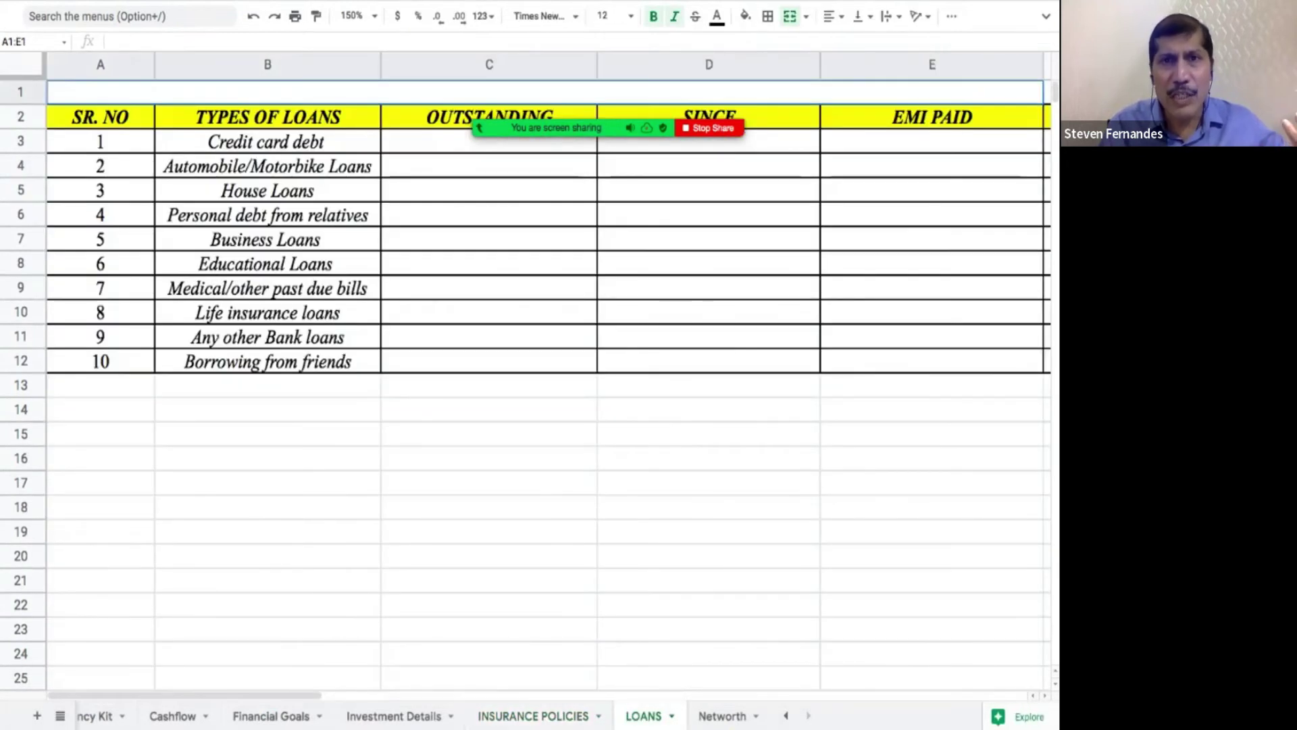
pyautogui.click(266, 141)
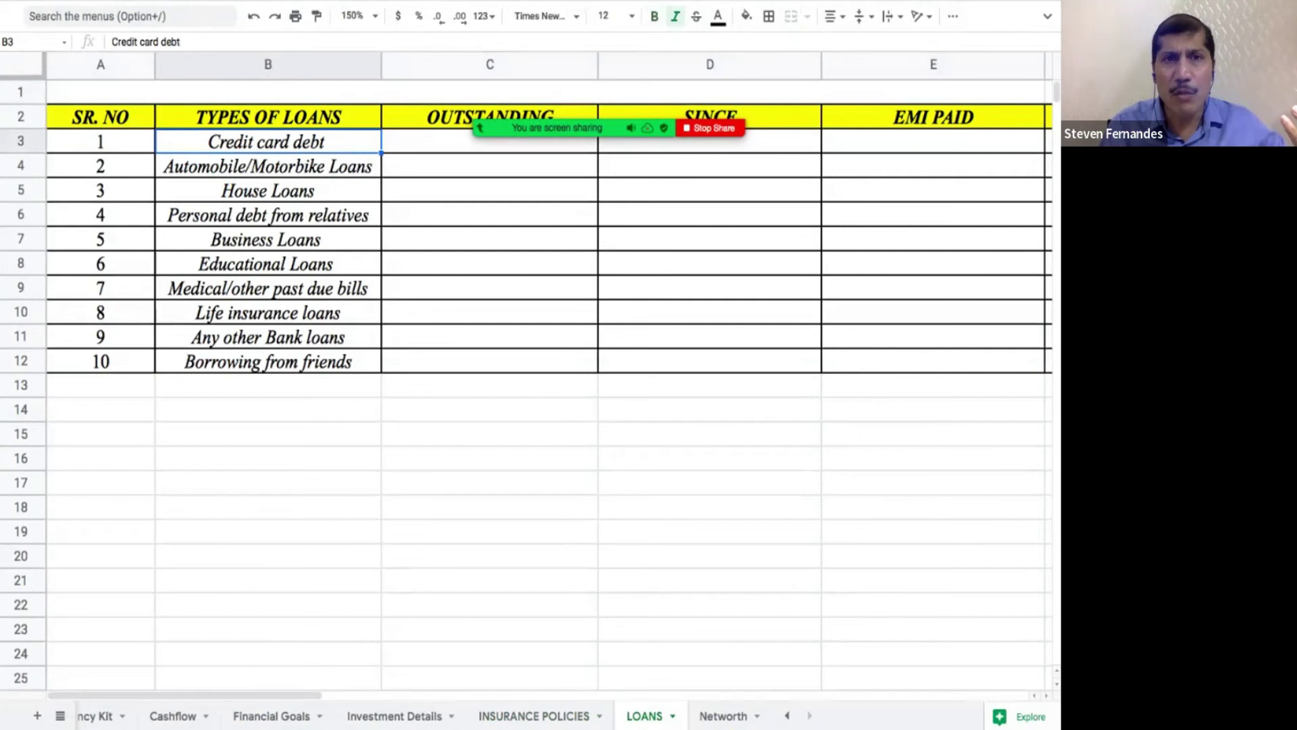
pyautogui.click(267, 166)
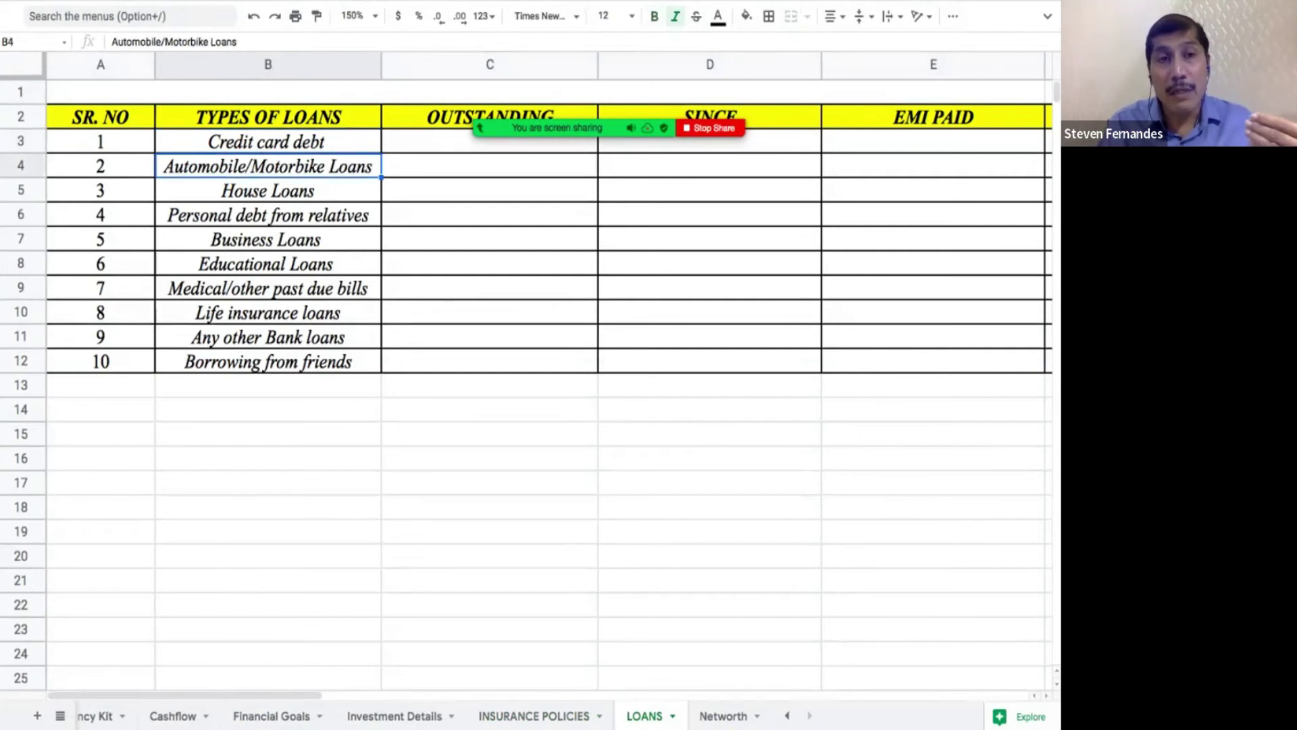
pyautogui.click(268, 215)
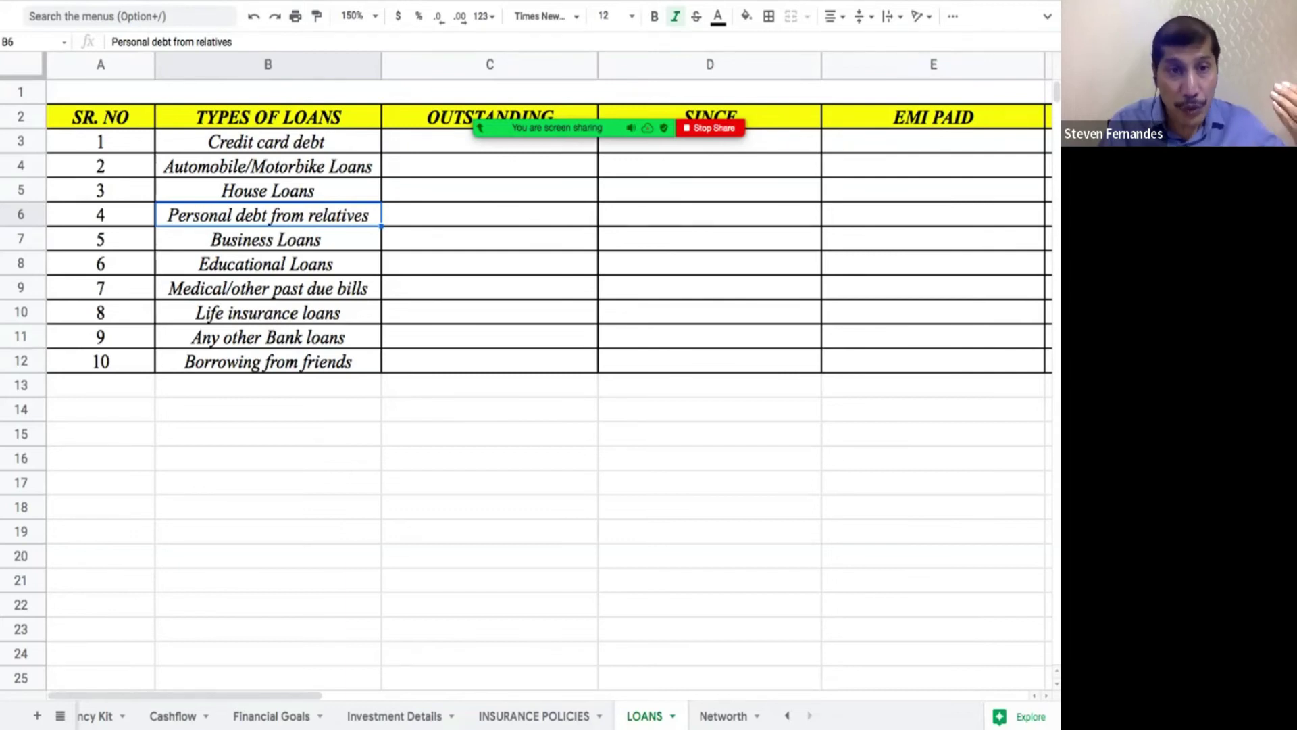
pyautogui.press('Down')
pyautogui.press('Down')
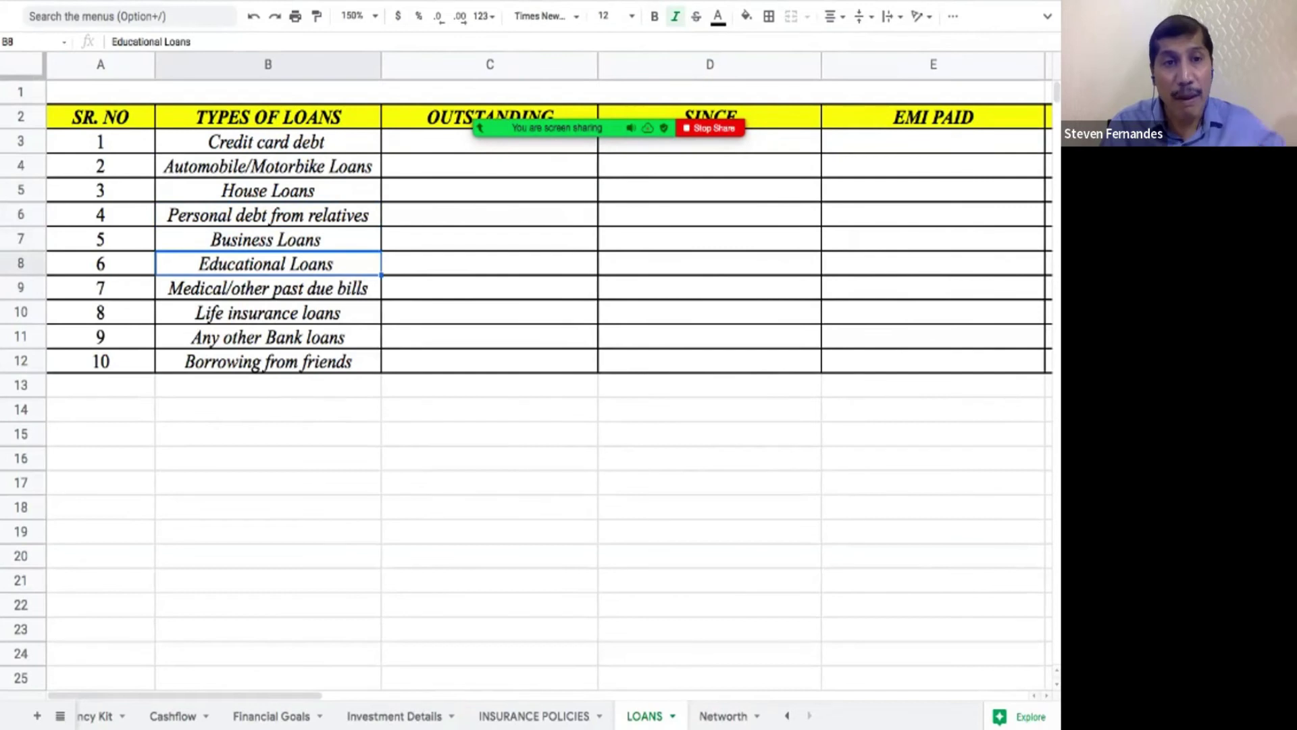
pyautogui.press('Down')
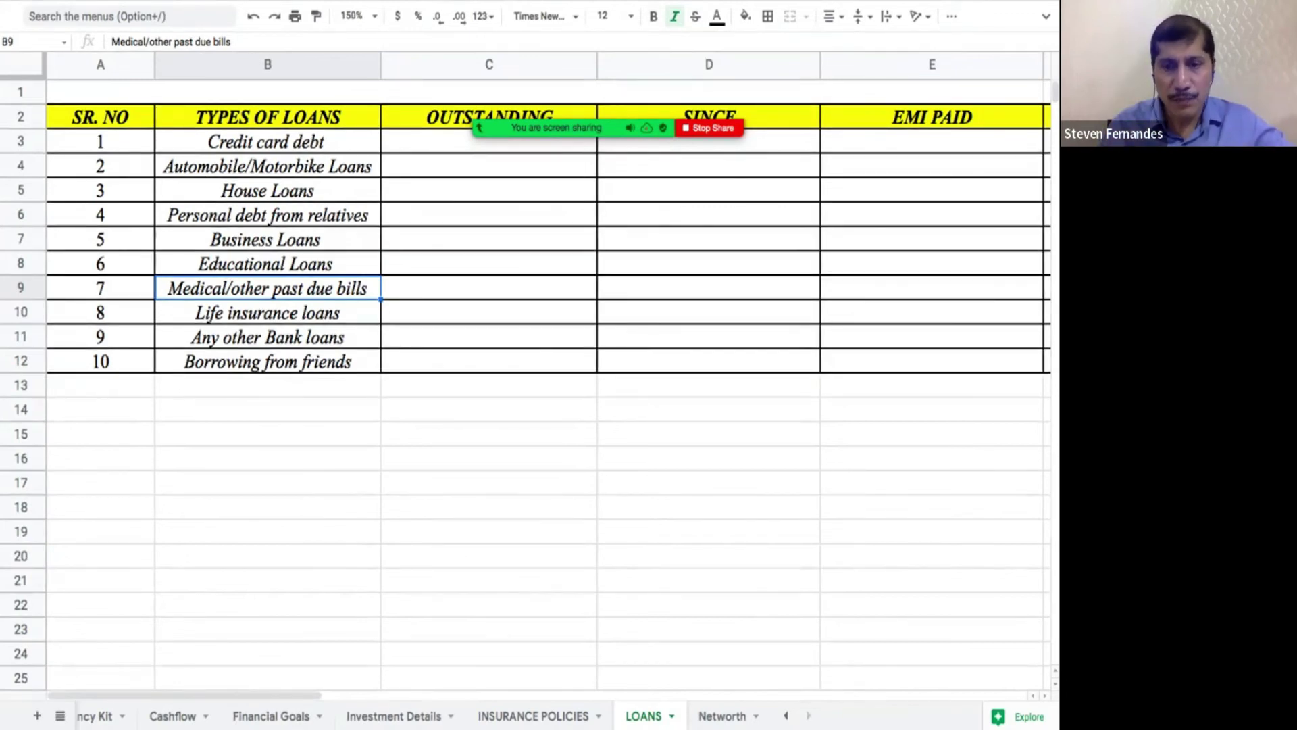
# - Open the Networth sheet and examine the Savings Bank Accounts cells for Husband, Wife and Others
pyautogui.click(722, 715)
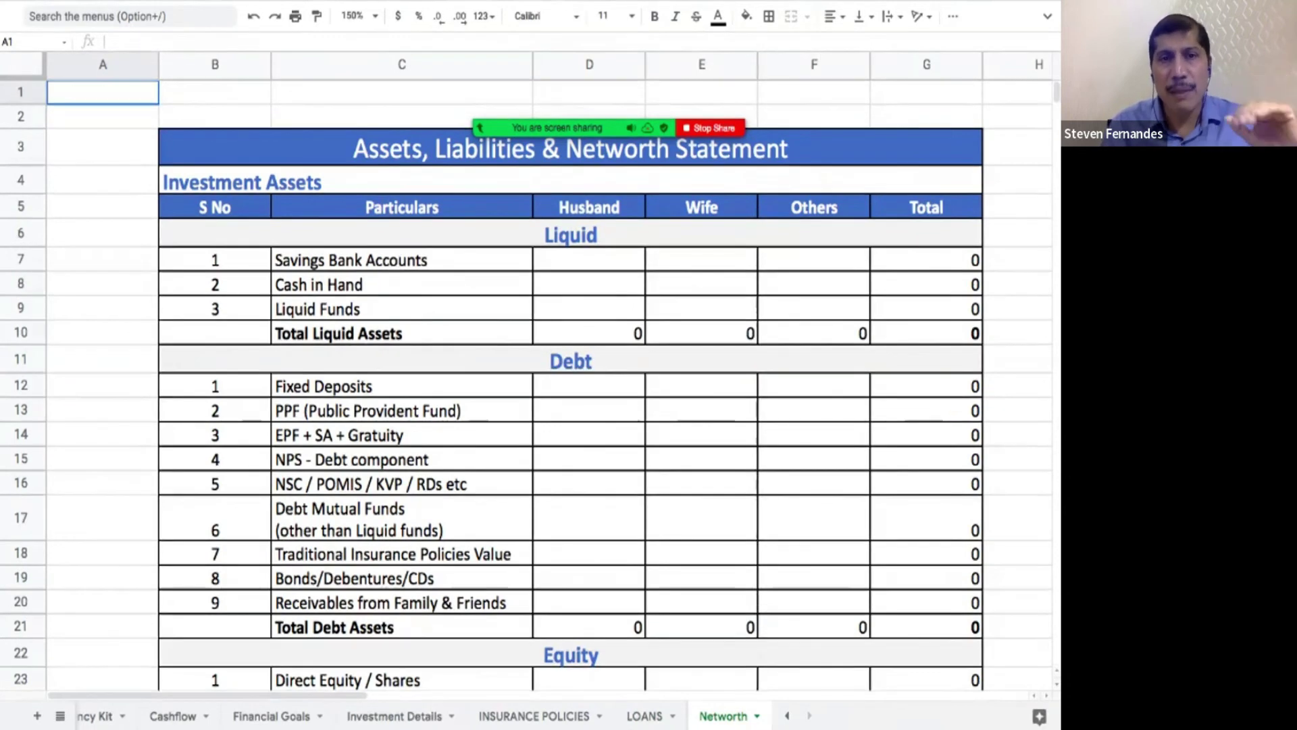
pyautogui.click(589, 410)
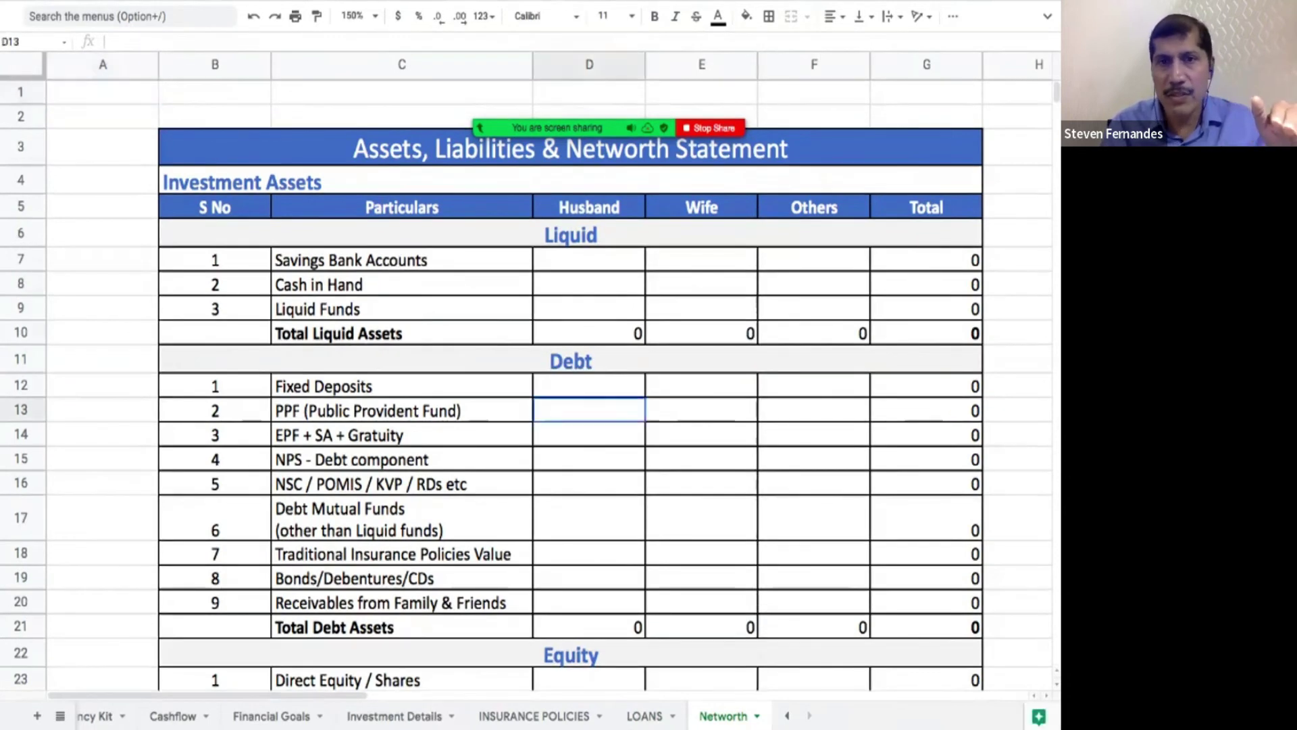
pyautogui.click(589, 260)
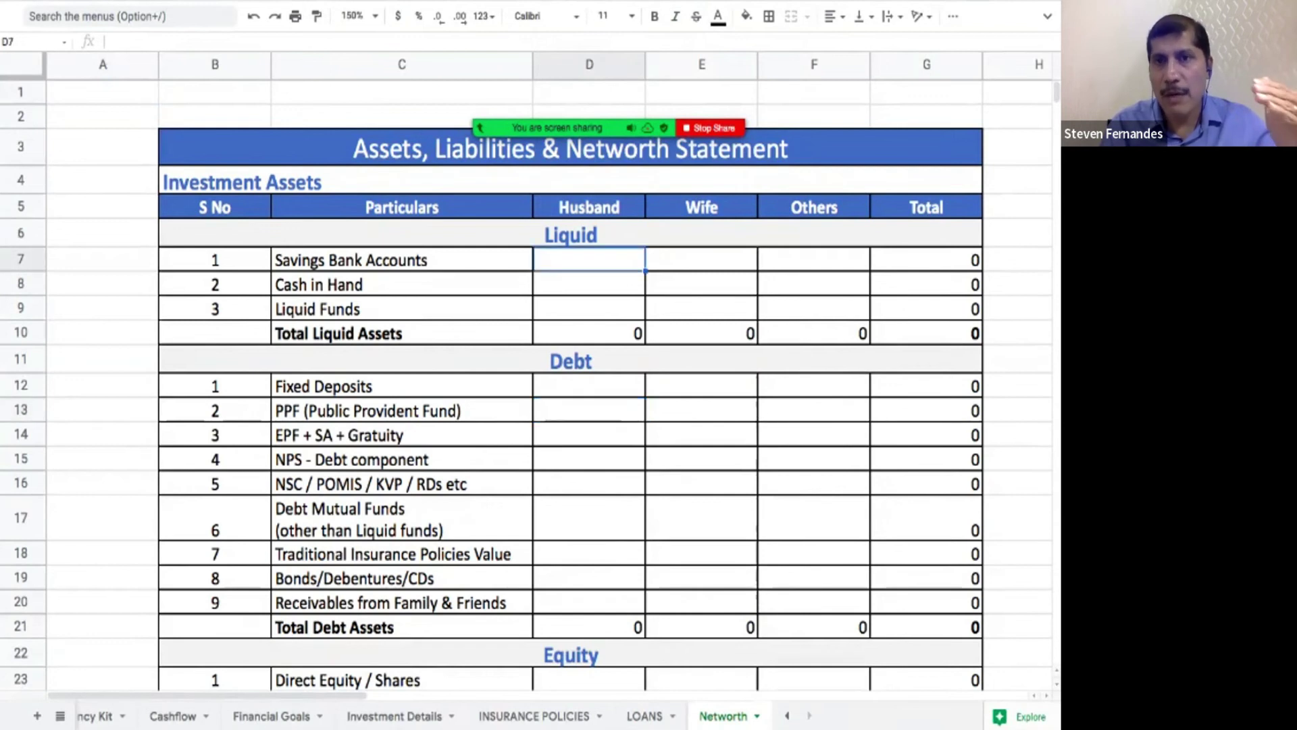
pyautogui.click(701, 259)
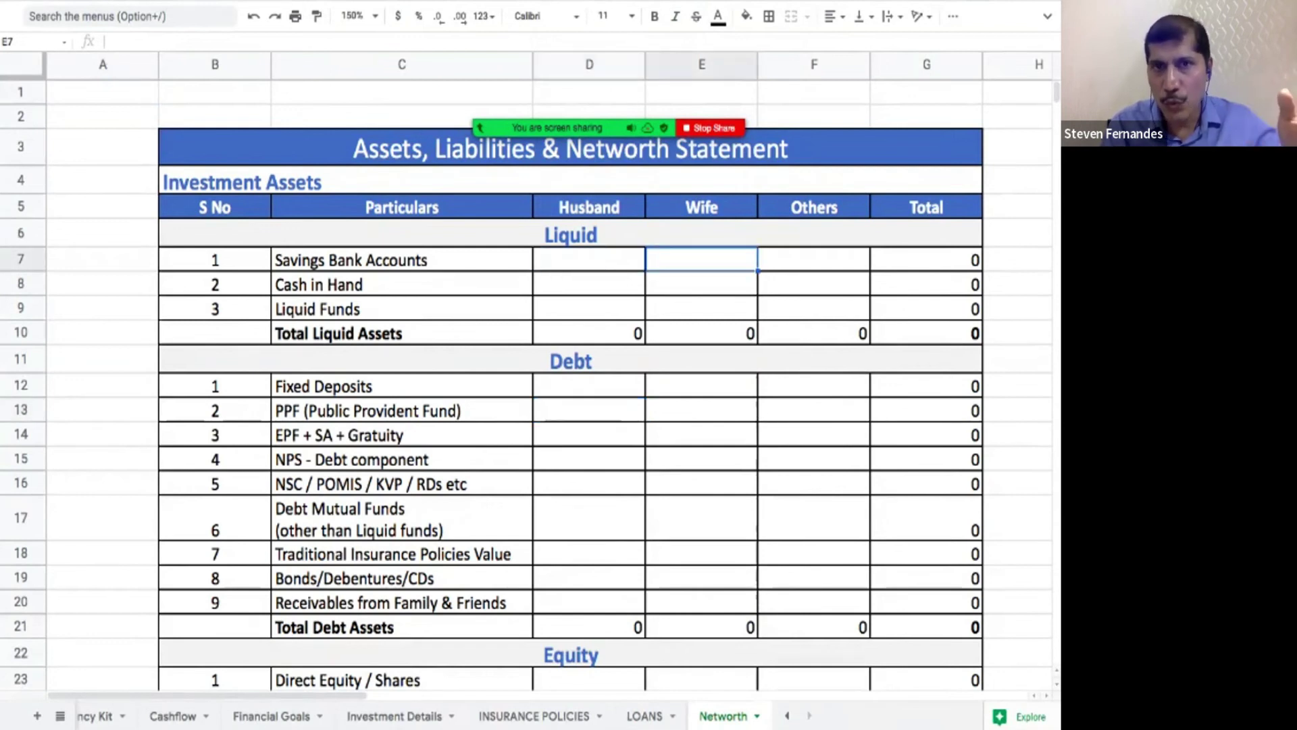
pyautogui.click(814, 260)
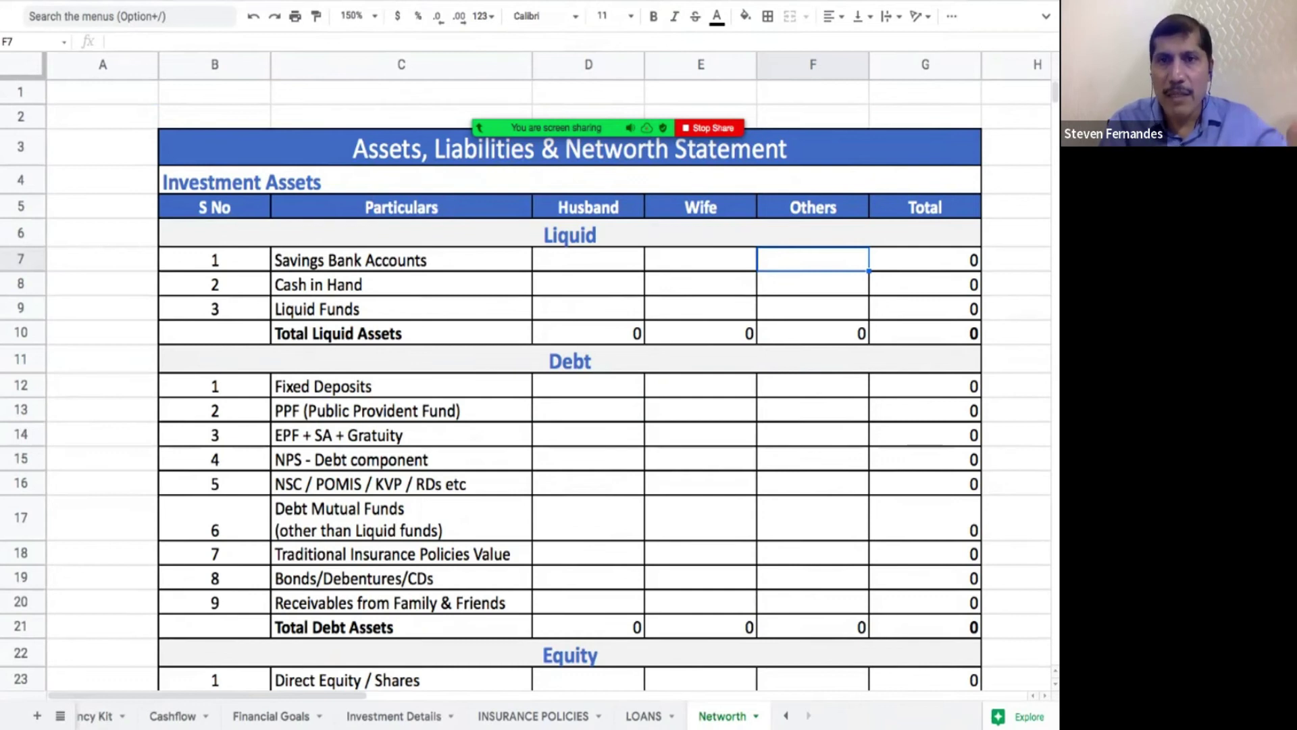
pyautogui.click(588, 260)
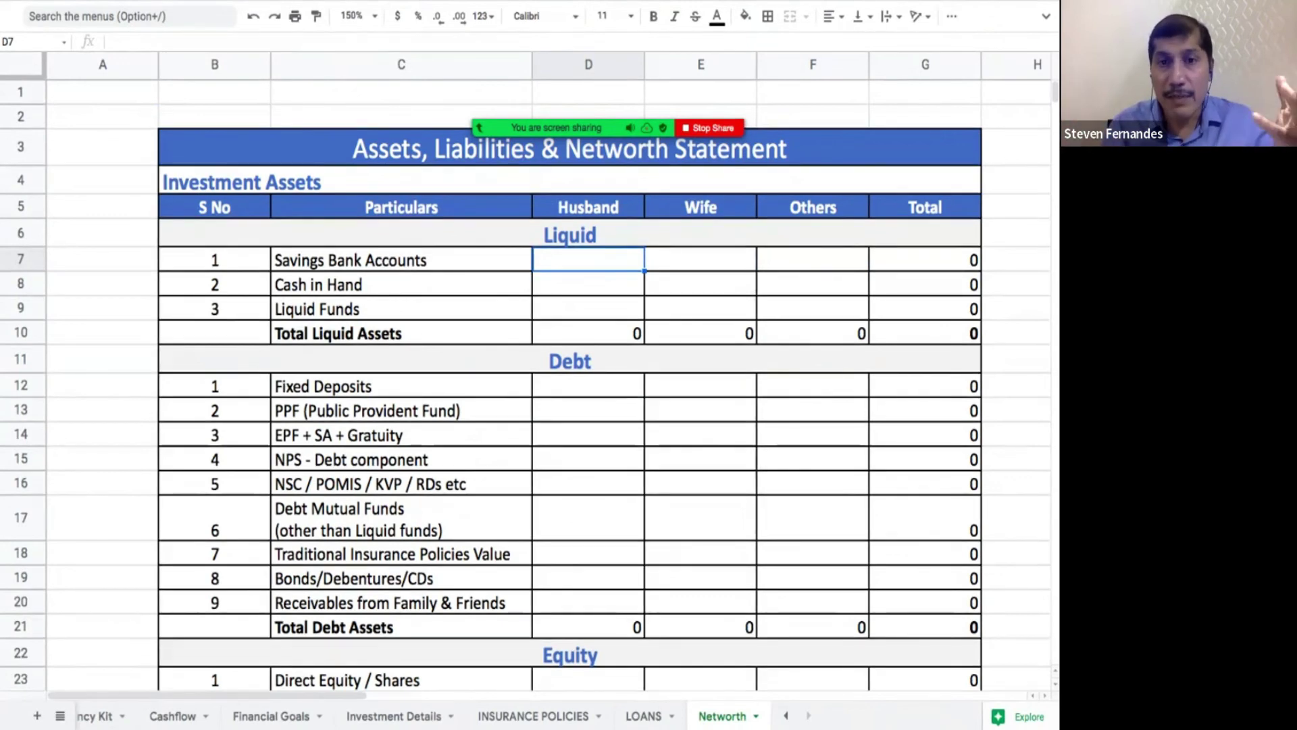
# - Review the Liquid and Debt asset rows in the Husband column down to Equity Mutual Funds
pyautogui.press('Down')
pyautogui.press('Down')
pyautogui.press('Down')
pyautogui.press('Down')
pyautogui.press('Down')
pyautogui.press('Down')
pyautogui.press('Down')
pyautogui.press('Down')
pyautogui.press('Down')
pyautogui.press('Down')
pyautogui.press('Down')
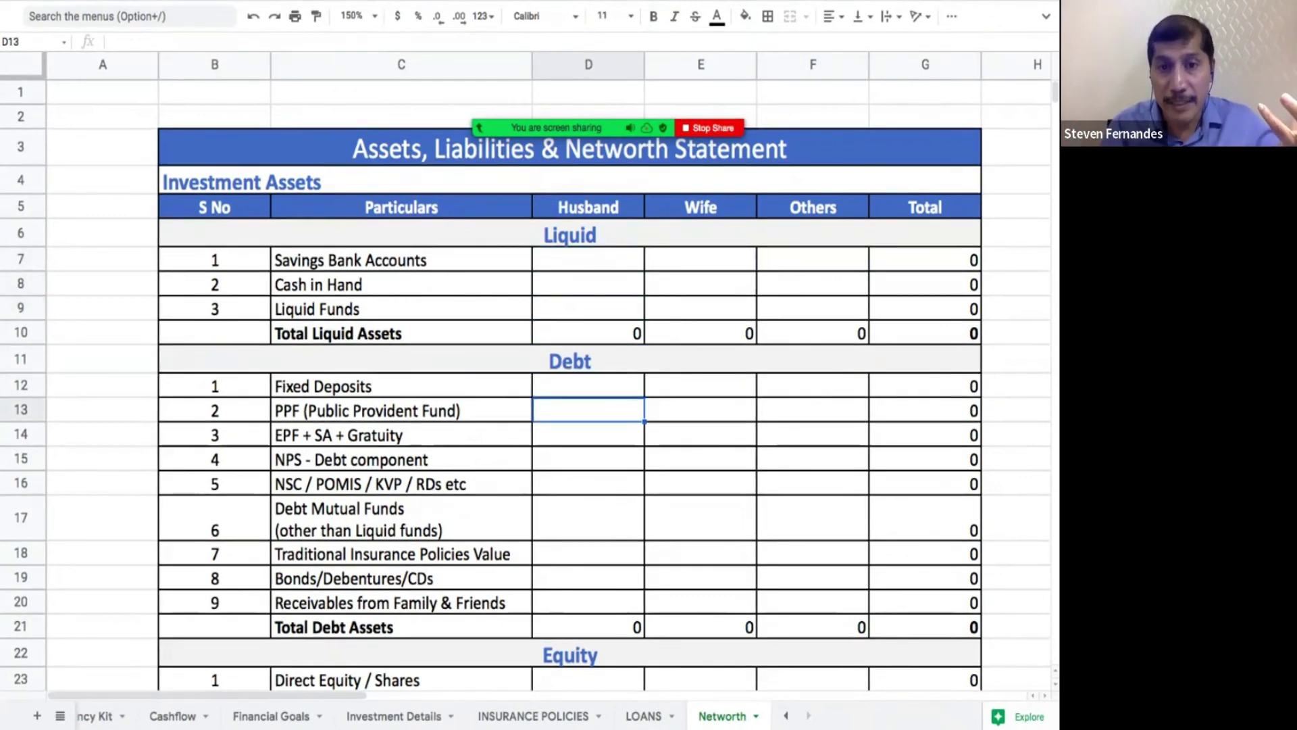
pyautogui.press('Down')
pyautogui.press('Down')
pyautogui.press('Down')
pyautogui.press('Down')
pyautogui.press('Down')
pyautogui.press('Down')
pyautogui.press('Down')
pyautogui.press('Down')
pyautogui.press('Down')
pyautogui.press('Down')
pyautogui.press('Down')
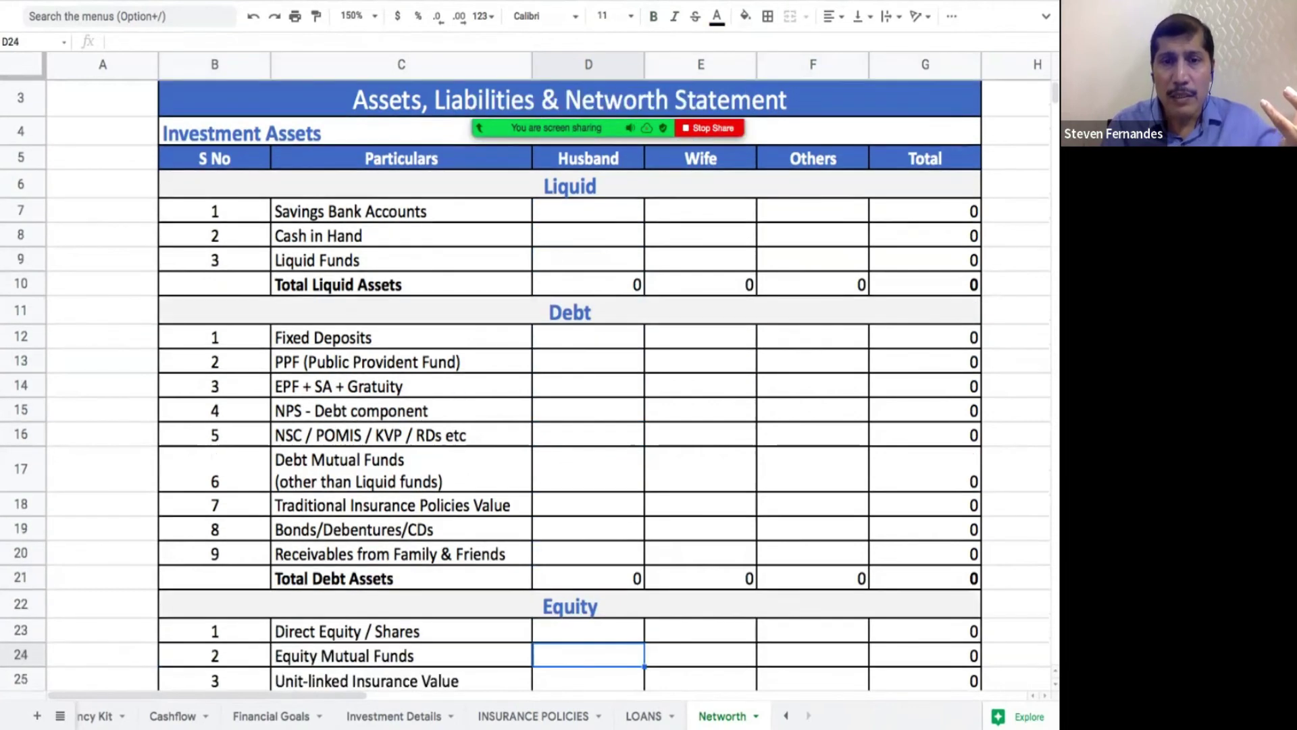
# - Review the remaining Equity rows, Gold, Real Estate and the Investment Assets total down to the Personal Assets header
pyautogui.press('Down')
pyautogui.press('Down')
pyautogui.press('Down')
pyautogui.press('Down')
pyautogui.press('Down')
pyautogui.press('Down')
pyautogui.press('Down')
pyautogui.press('Down')
pyautogui.press('Down')
pyautogui.press('Down')
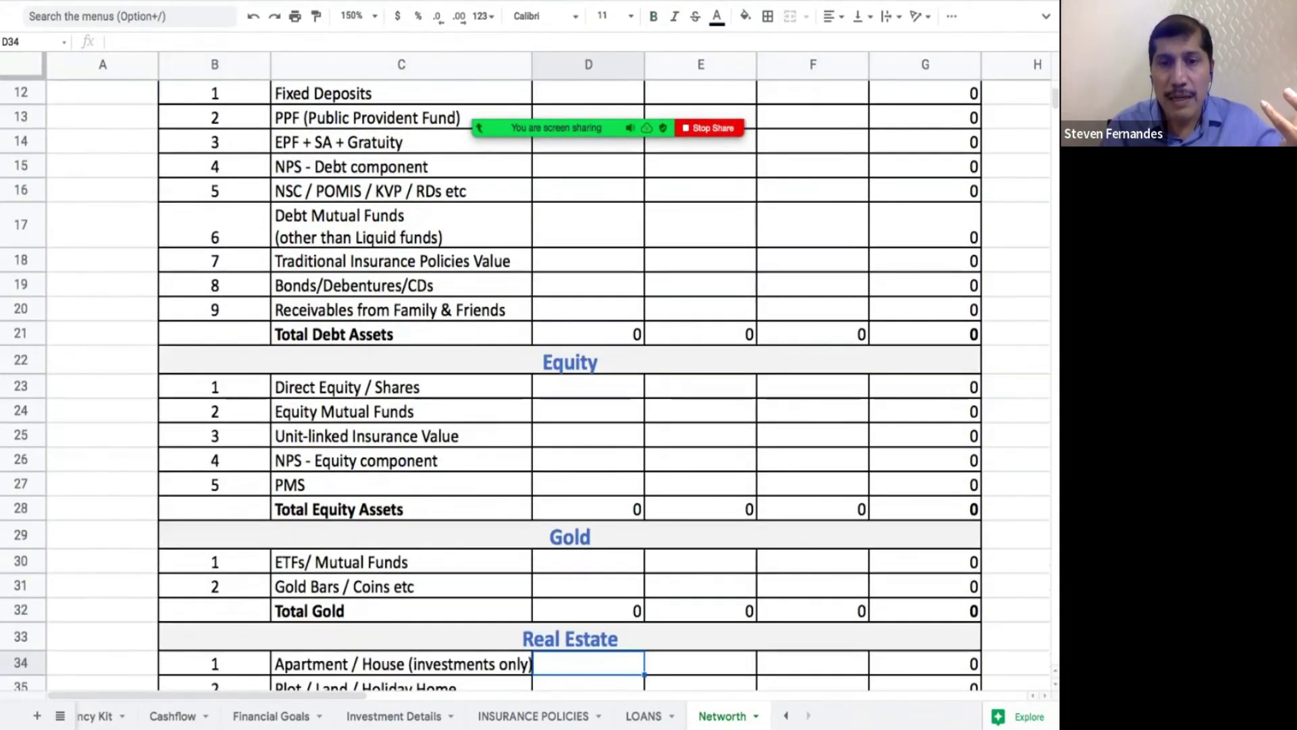
pyautogui.press('Down')
pyautogui.press('Down')
pyautogui.press('Down')
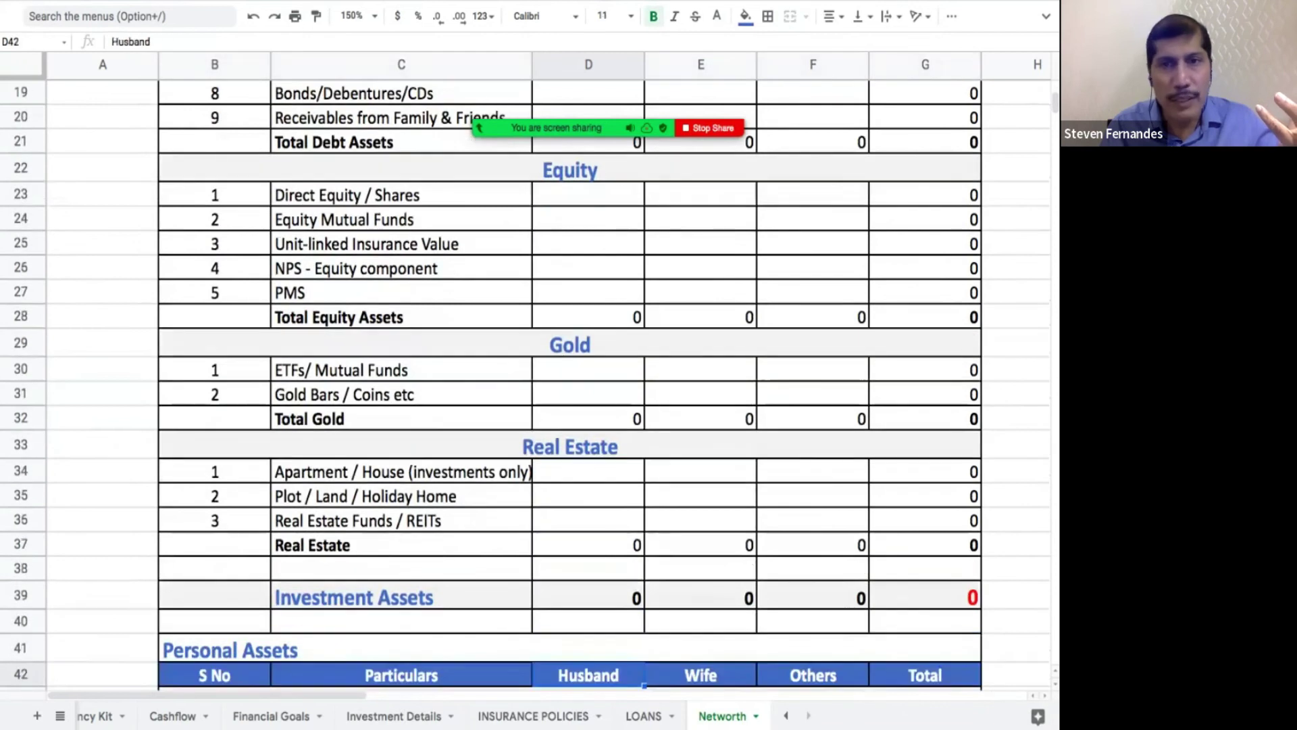
# - Examine the Personal Assets and Personal Liabilities tables down to Total Investment Assets in the Networth Statement
pyautogui.press('Down')
pyautogui.press('Down')
pyautogui.press('Down')
pyautogui.press('Down')
pyautogui.press('Down')
pyautogui.press('Down')
pyautogui.press('Down')
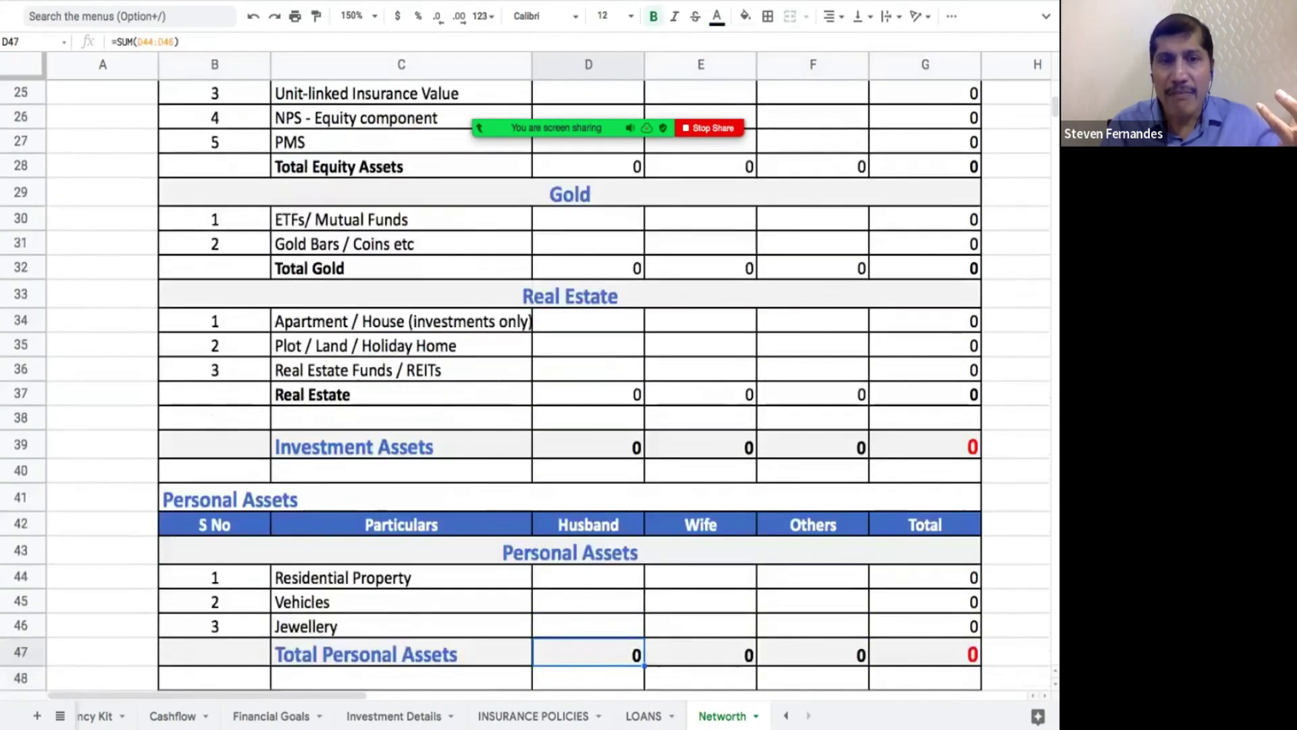
pyautogui.press('Down')
pyautogui.press('Down')
pyautogui.press('Down')
pyautogui.press('Down')
pyautogui.press('Down')
pyautogui.press('Down')
pyautogui.press('Down')
pyautogui.press('Down')
pyautogui.press('Down')
pyautogui.press('Down')
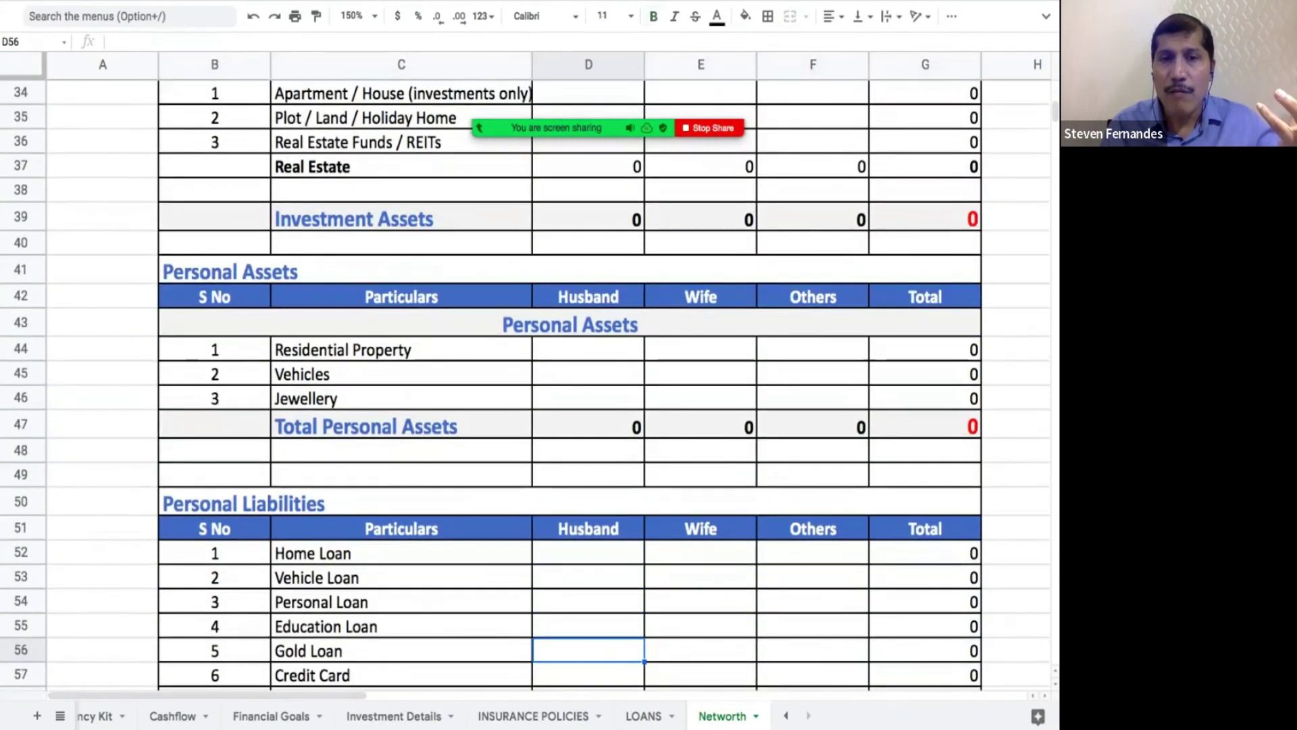
pyautogui.press('Down')
pyautogui.press('Down')
pyautogui.press('Down')
pyautogui.press('Down')
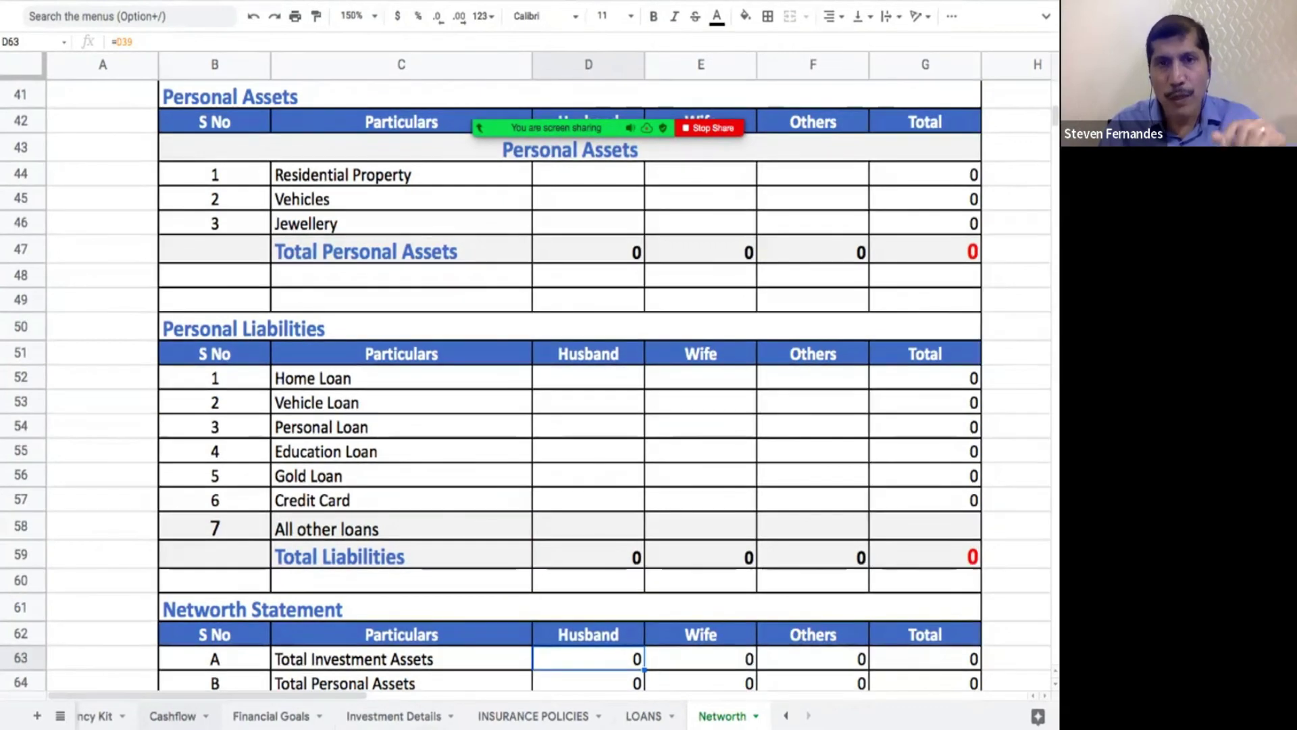
# - Open the file "Budgeting - cashflow tracker.xls" from the session 1 folder in Google Drive
pyautogui.moveTo(534, 2)
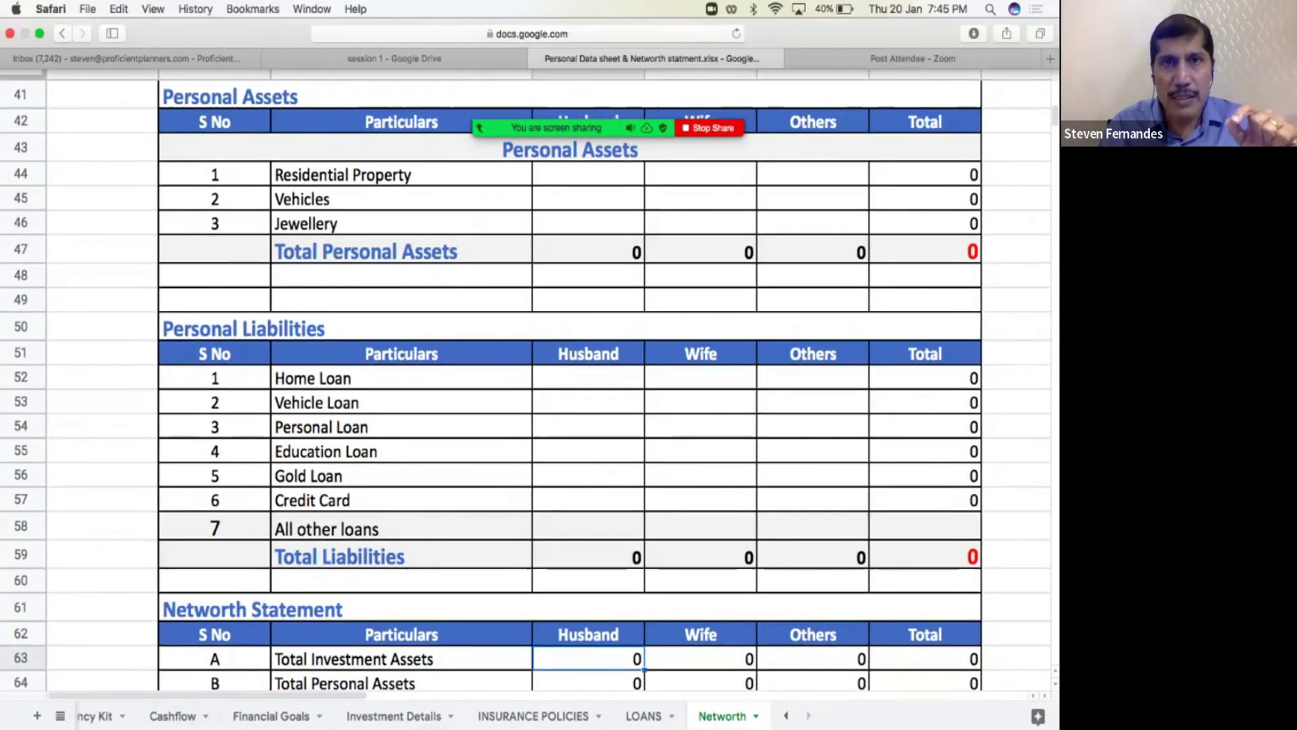
pyautogui.click(394, 58)
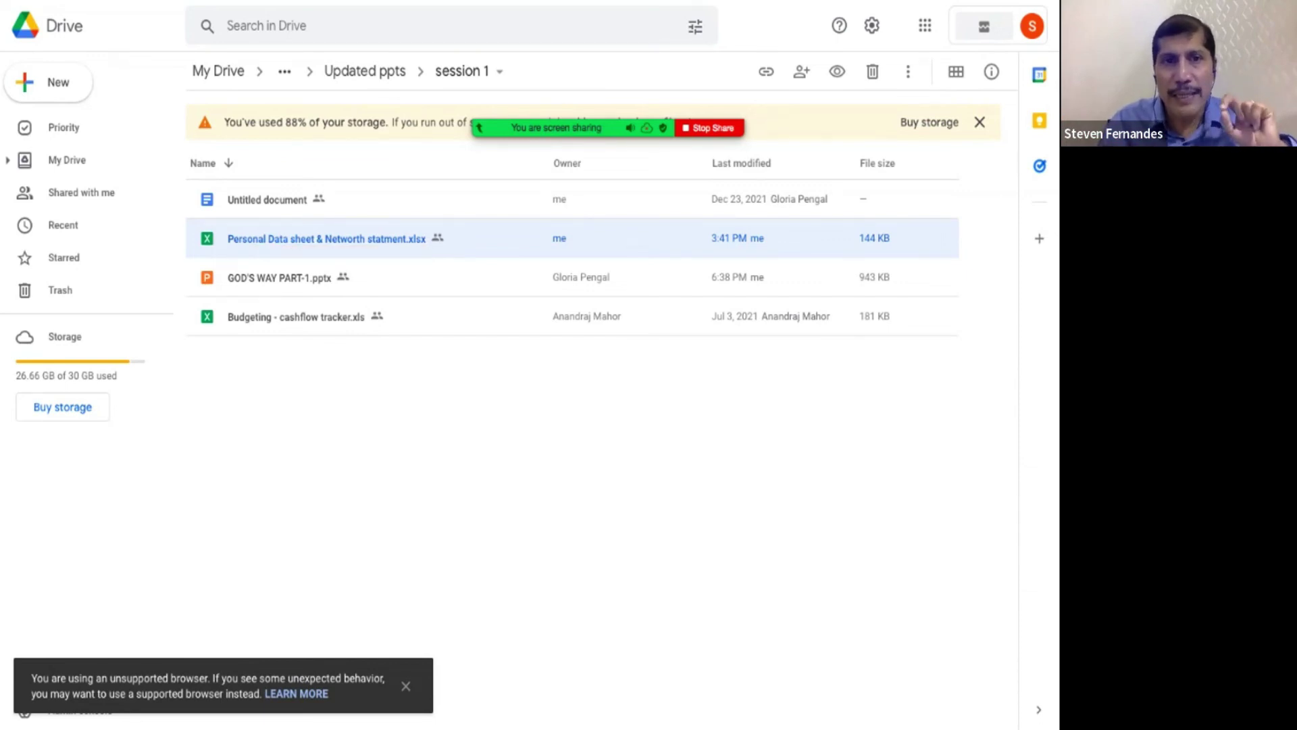
pyautogui.doubleClick(290, 316)
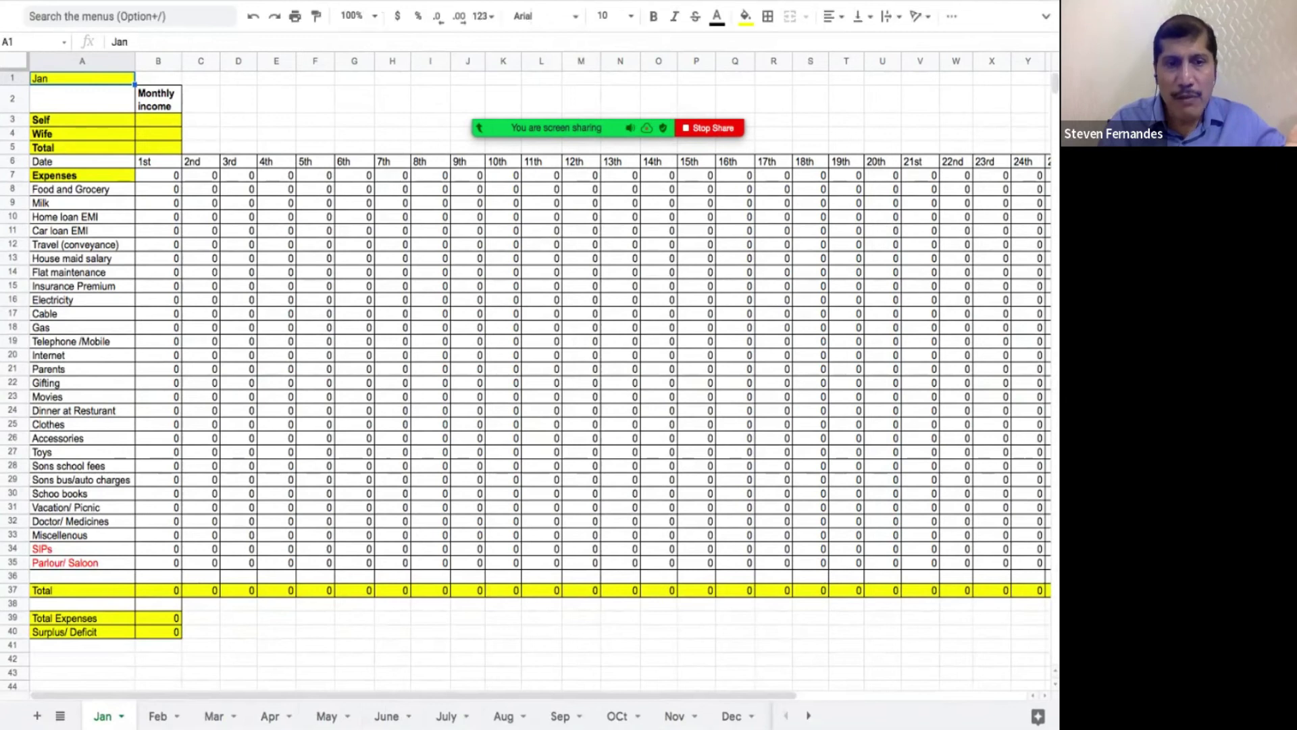
# - Look through the Feb, Mar and Apr sheets of the cashflow tracker and return to the Jan sheet
pyautogui.click(157, 716)
pyautogui.click(214, 715)
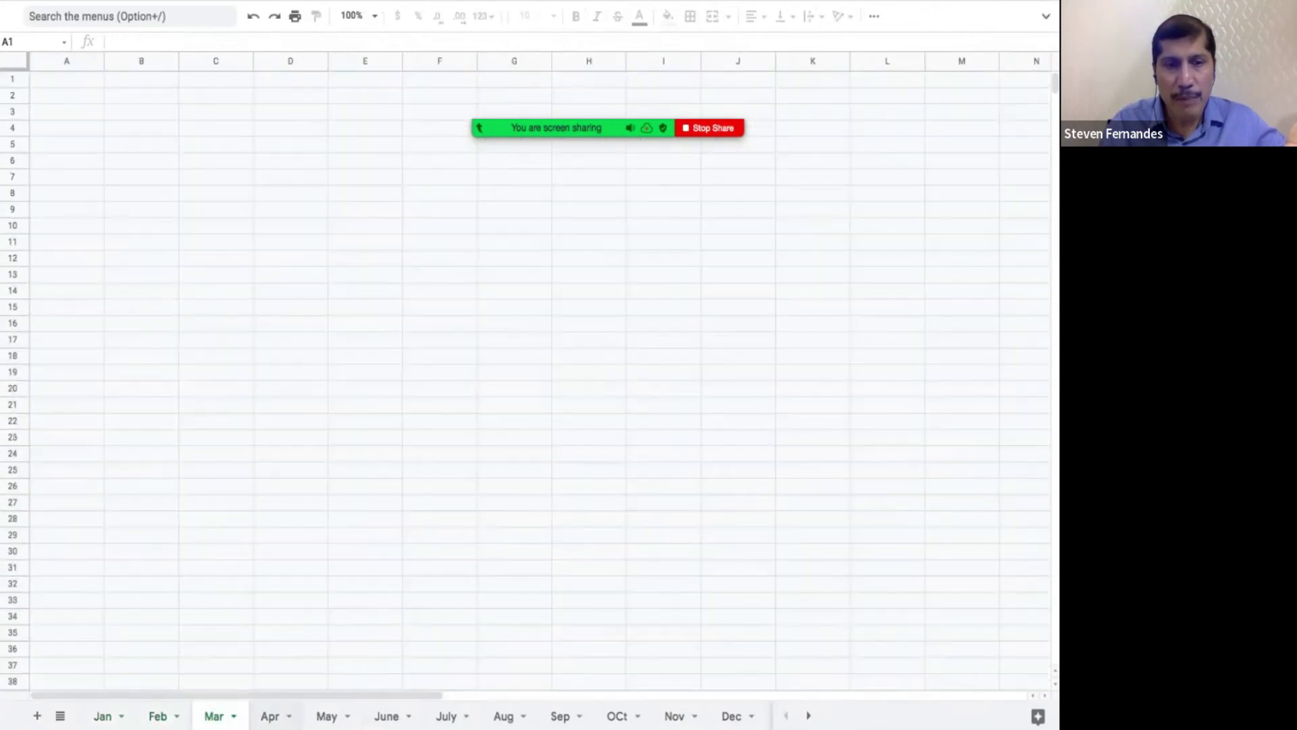
pyautogui.click(269, 716)
pyautogui.click(102, 716)
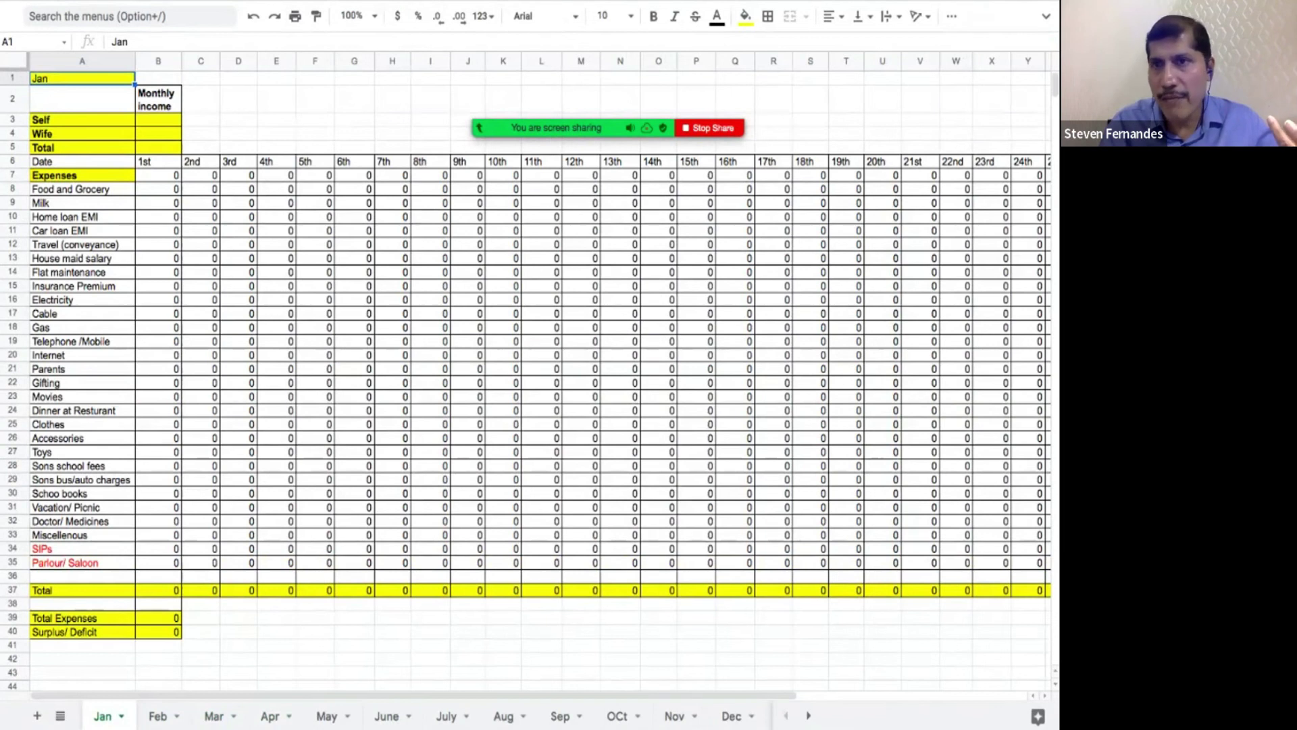
# - Examine the Jan sheet's 20th column from Car loan EMI to Flat maintenance and open the annual summary sheet
pyautogui.click(881, 161)
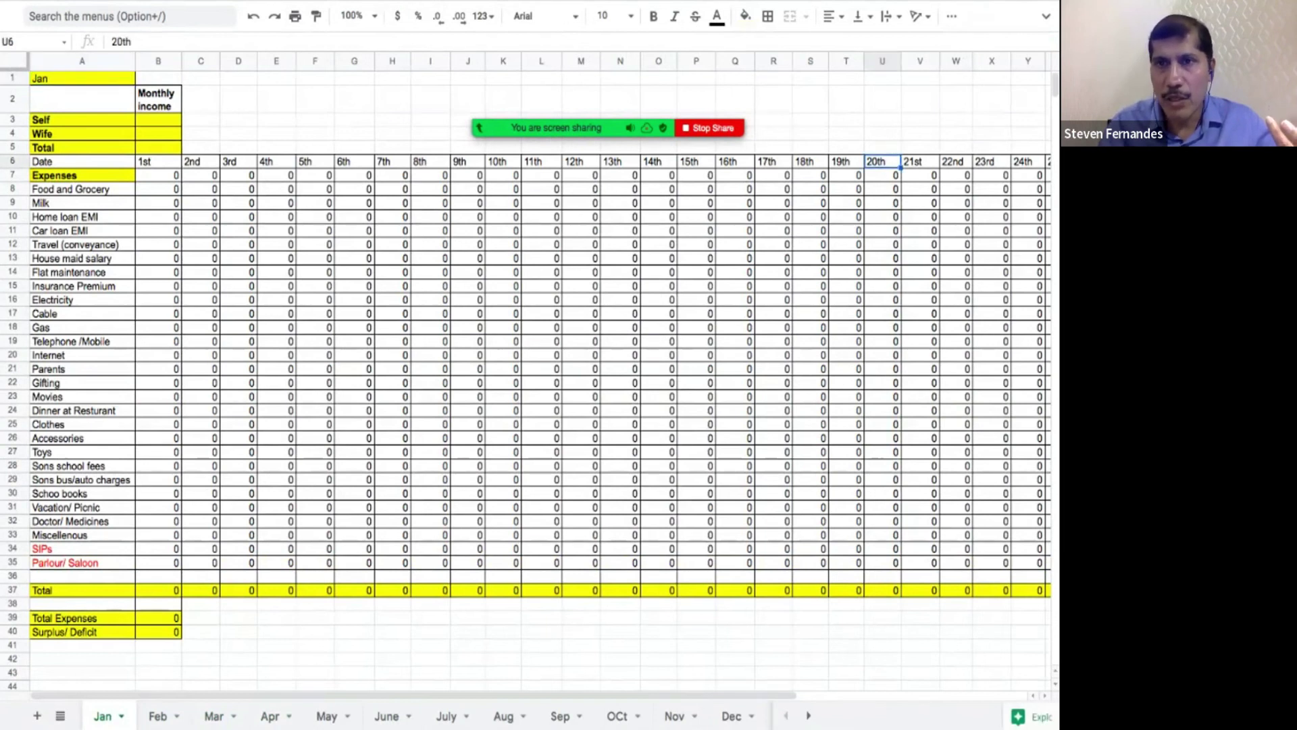
pyautogui.click(882, 230)
pyautogui.press('Down')
pyautogui.press('Down')
pyautogui.press('Down')
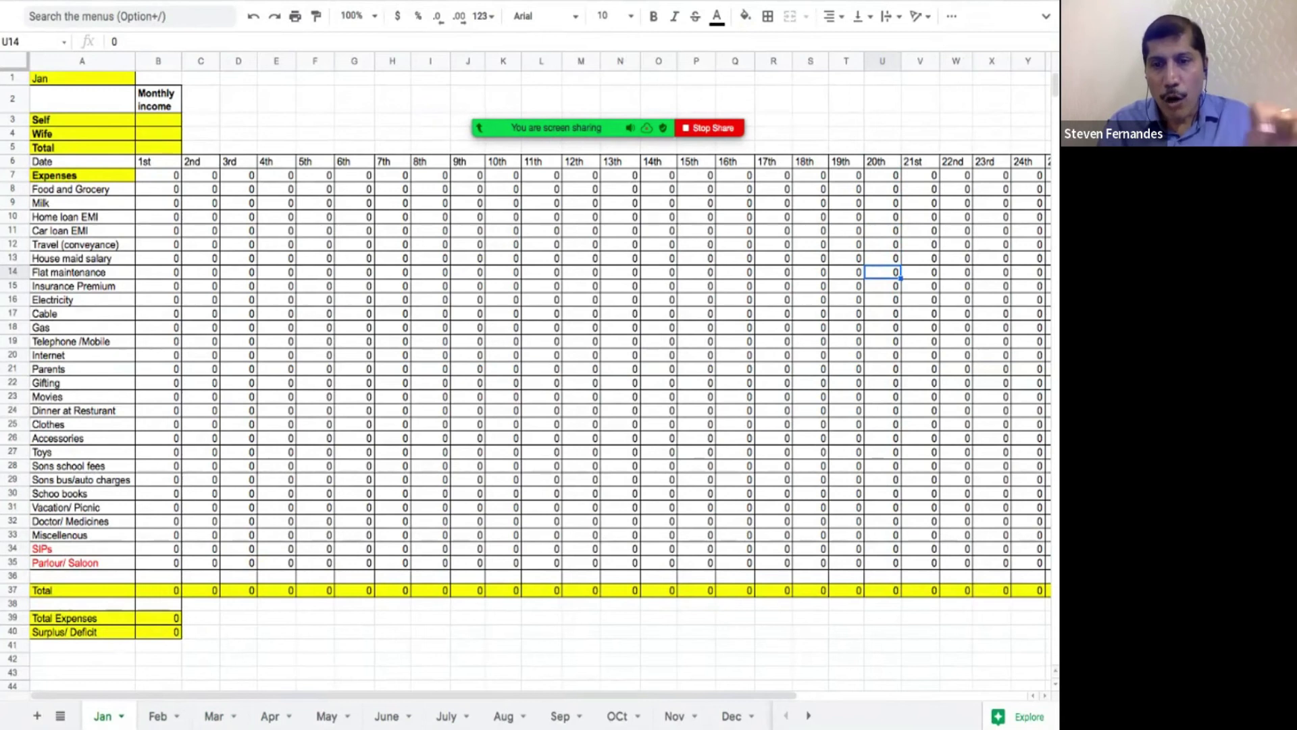
pyautogui.click(808, 716)
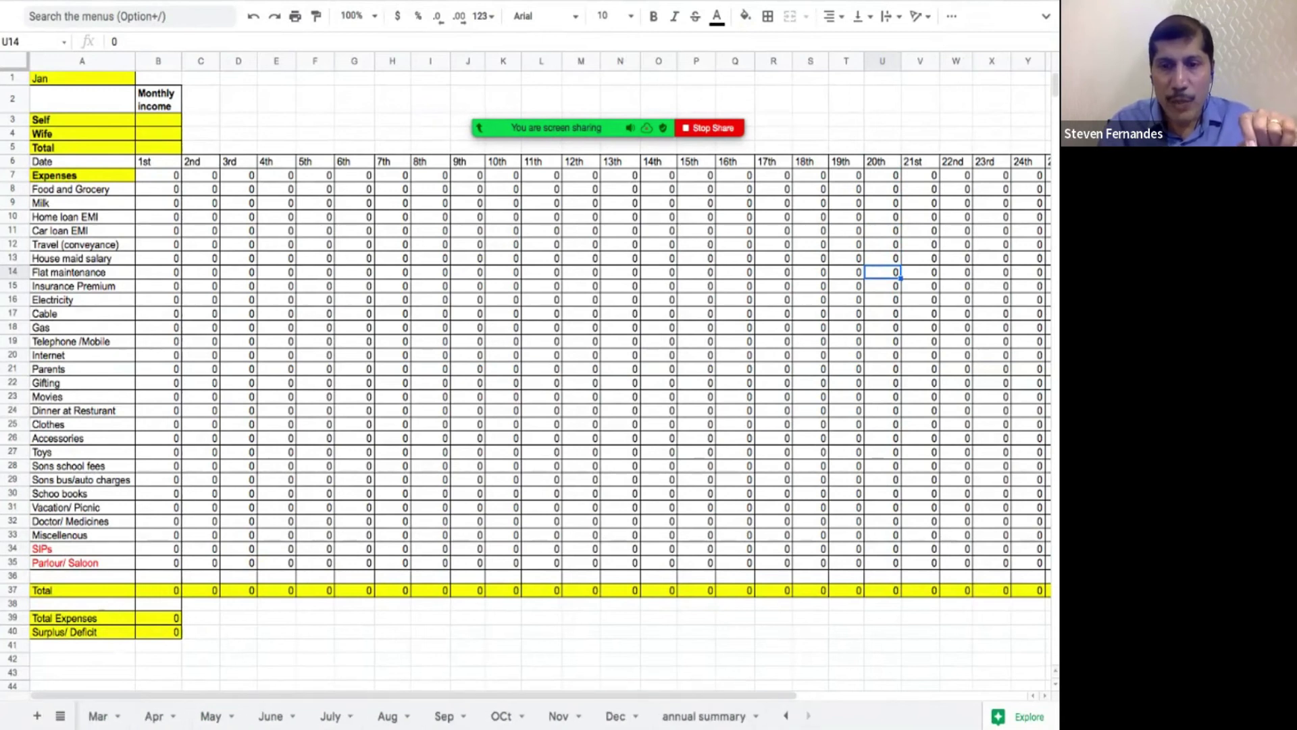
pyautogui.click(703, 715)
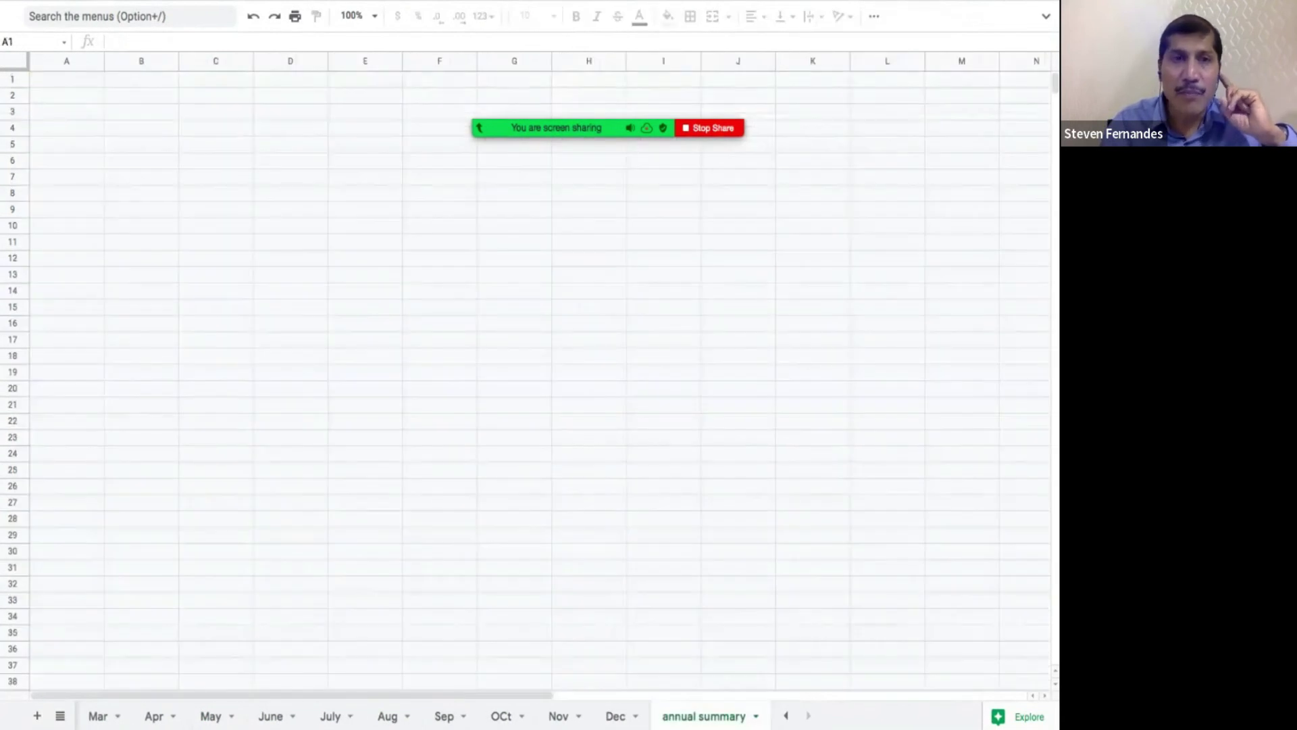